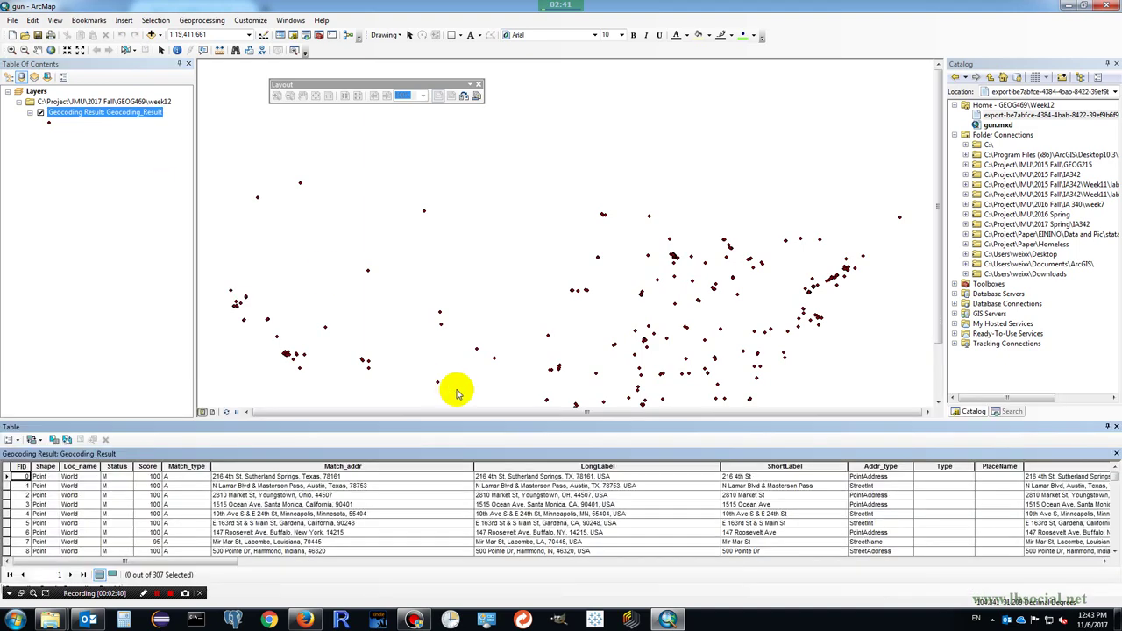
- Examine the incident date, state, city, address, killed and injured fields at the far end of the Geocoding_Result attribute table
drag(215, 560, 1096, 578)
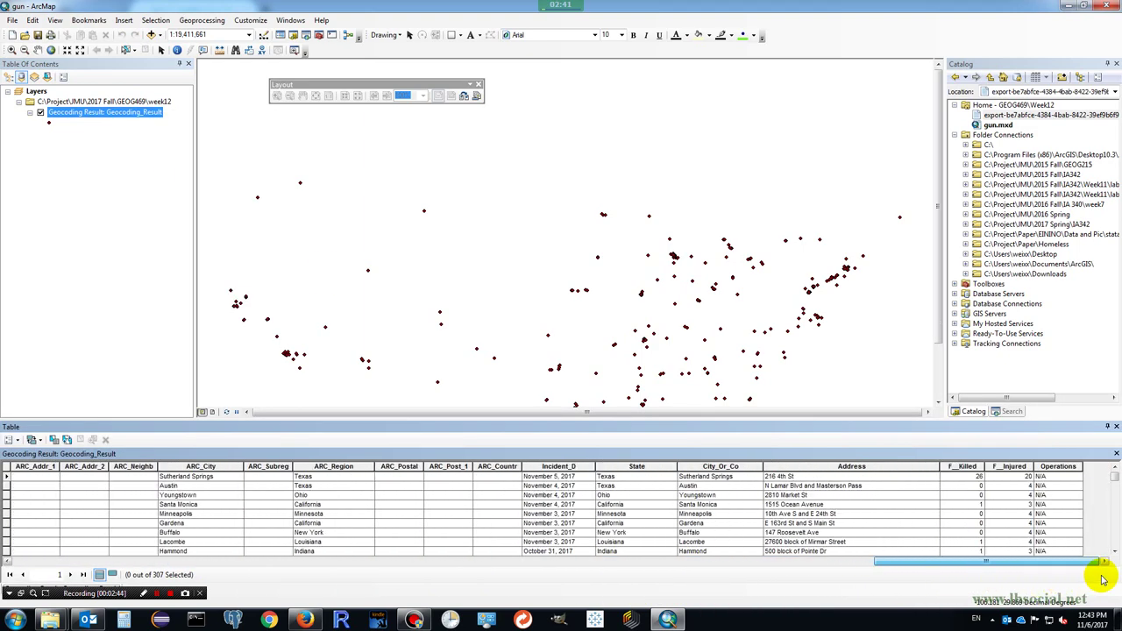
click(142, 595)
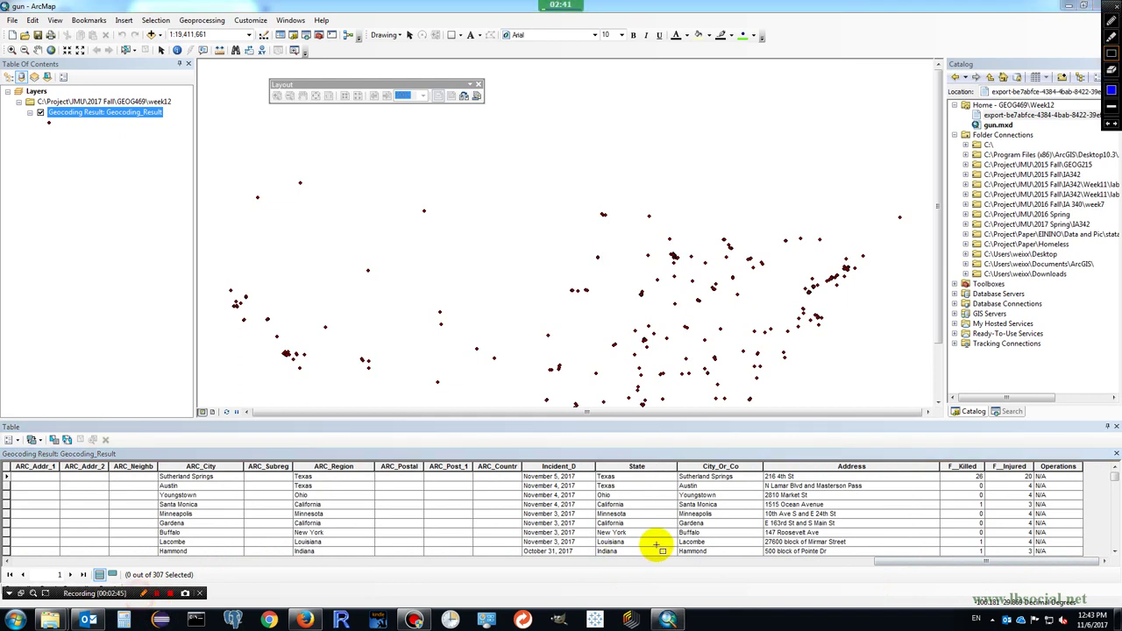
click(517, 456)
mouse_move(574, 491)
mouse_down()
mouse_move(1043, 569)
mouse_move(1022, 561)
mouse_move(1035, 565)
mouse_up()
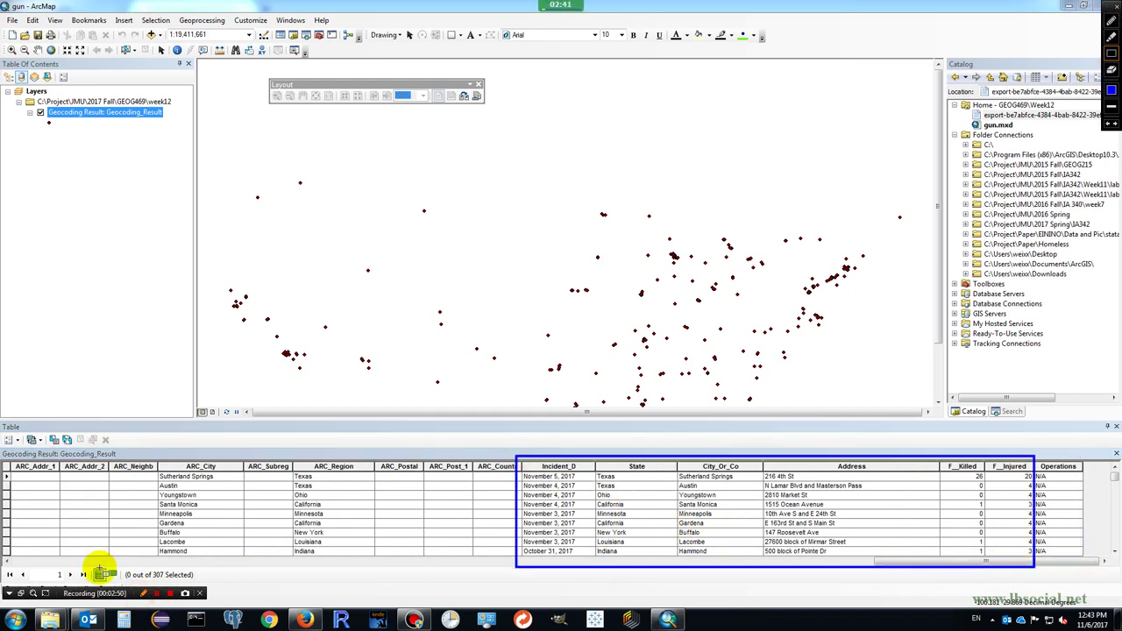
click(147, 594)
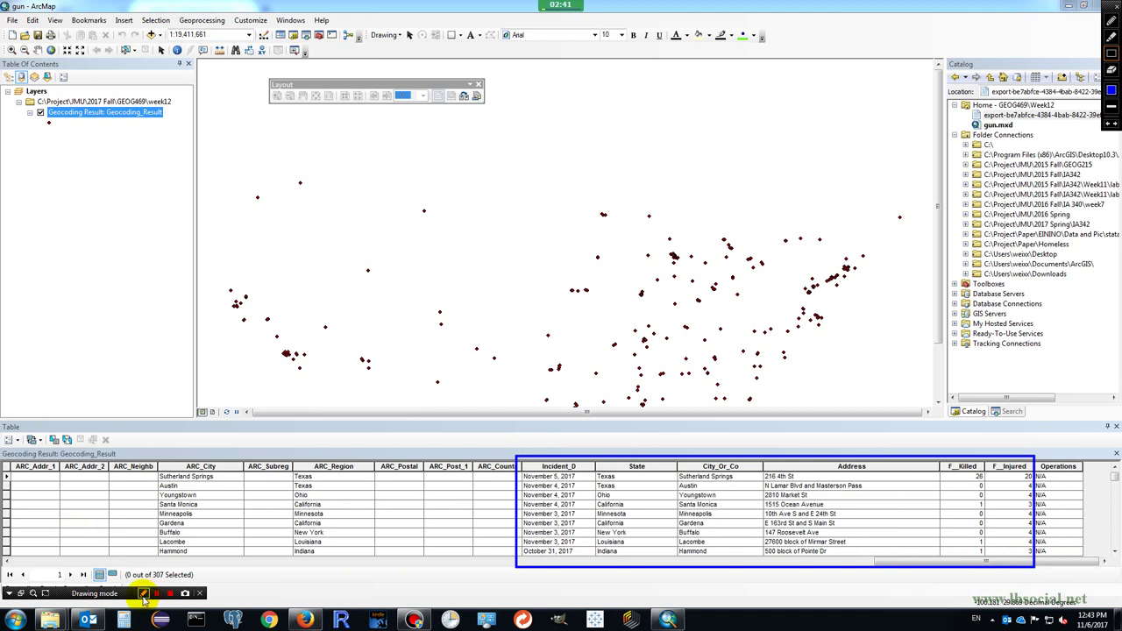
- Refresh the Home - GEOG469\Week12 folder in the catalog and open the properties of Geocoding_Result.shp
right_click(984, 107)
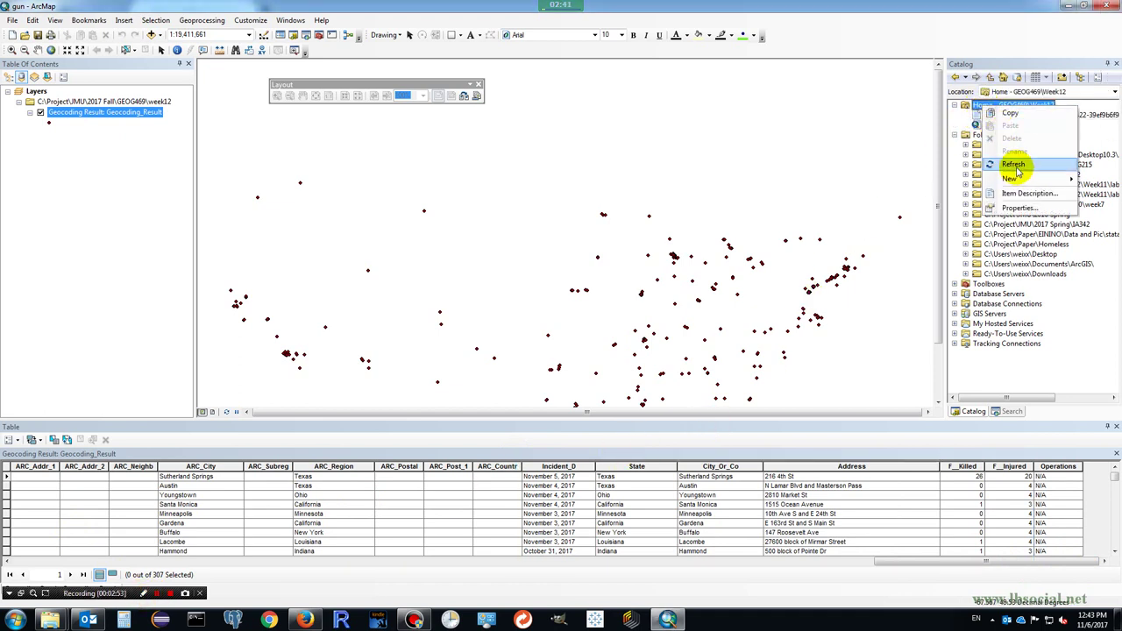
click(1000, 159)
right_click(1019, 126)
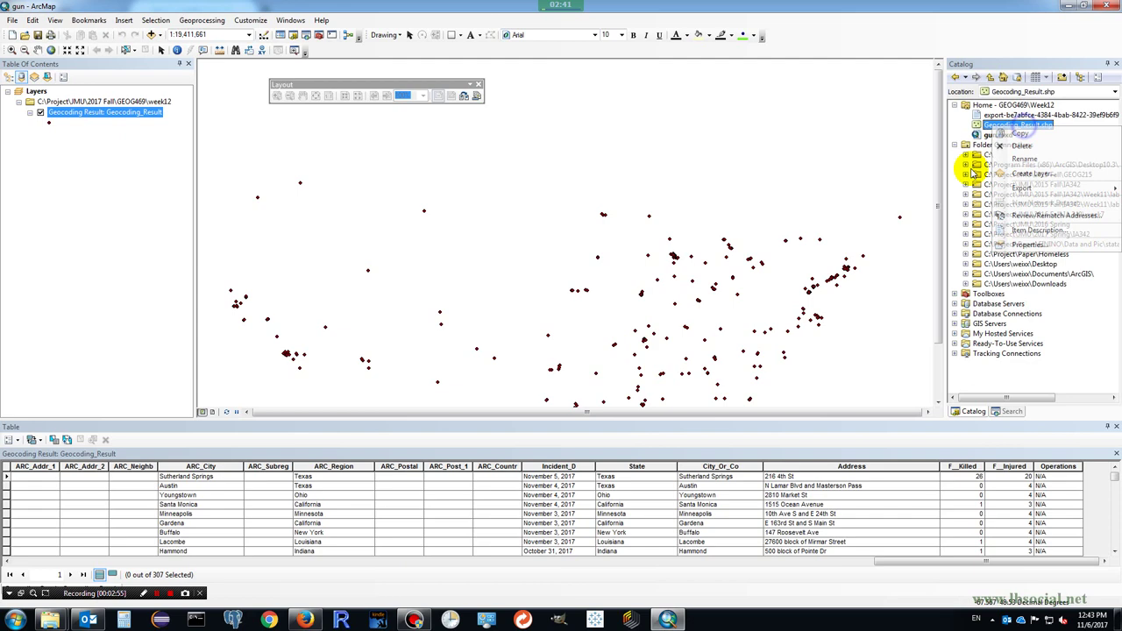
click(1023, 242)
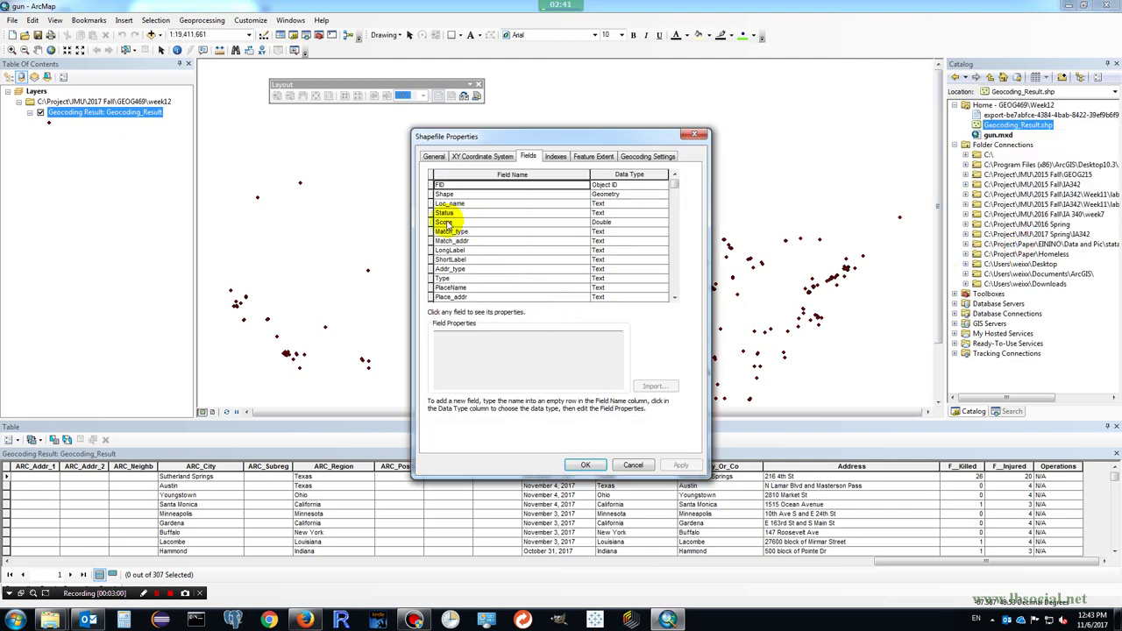
- Delete all shapefile fields except FID, Shape, Incident_D, State, City_Or_Co, Address, F__Killed and F__Injured, and apply the change
click(430, 203)
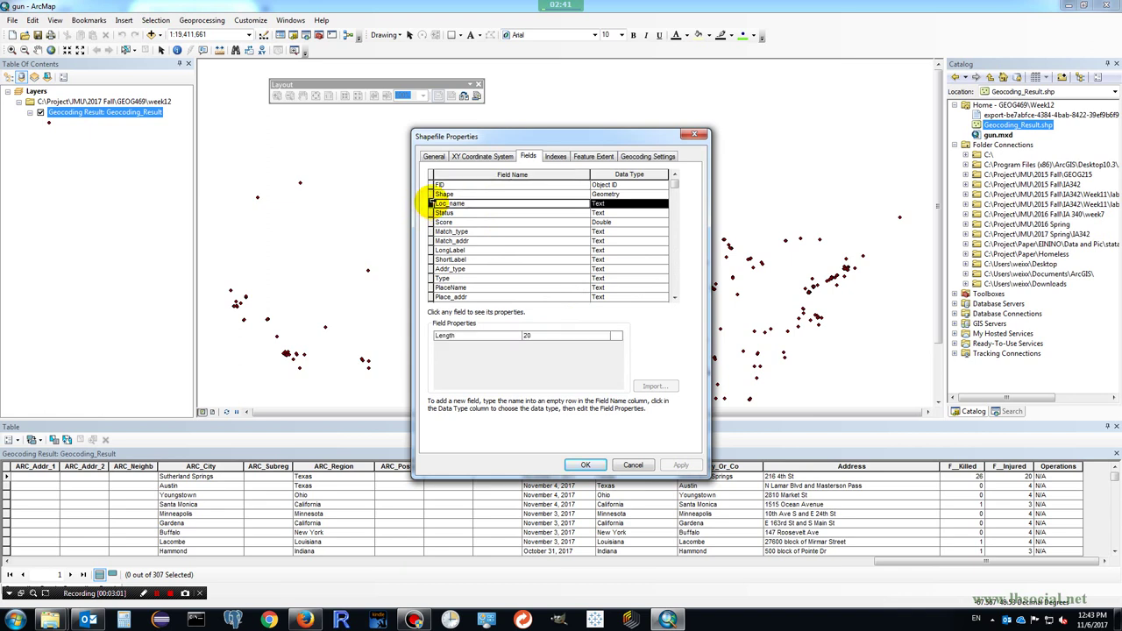
key(Delete)
click(430, 203)
key(Delete)
click(431, 203)
key(Delete)
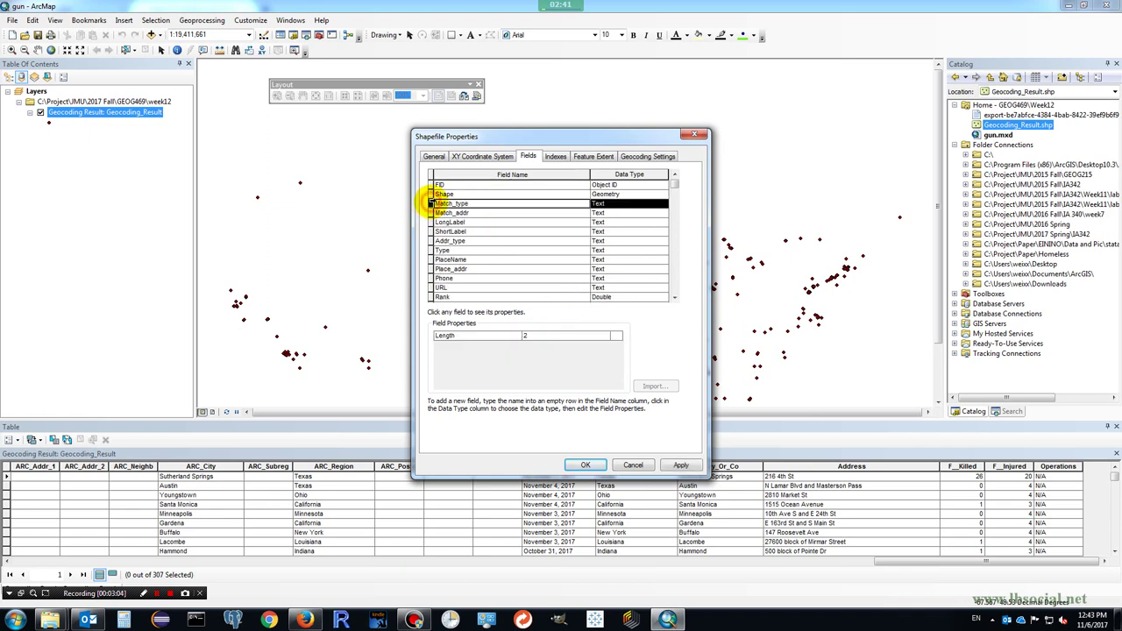
key(Delete)
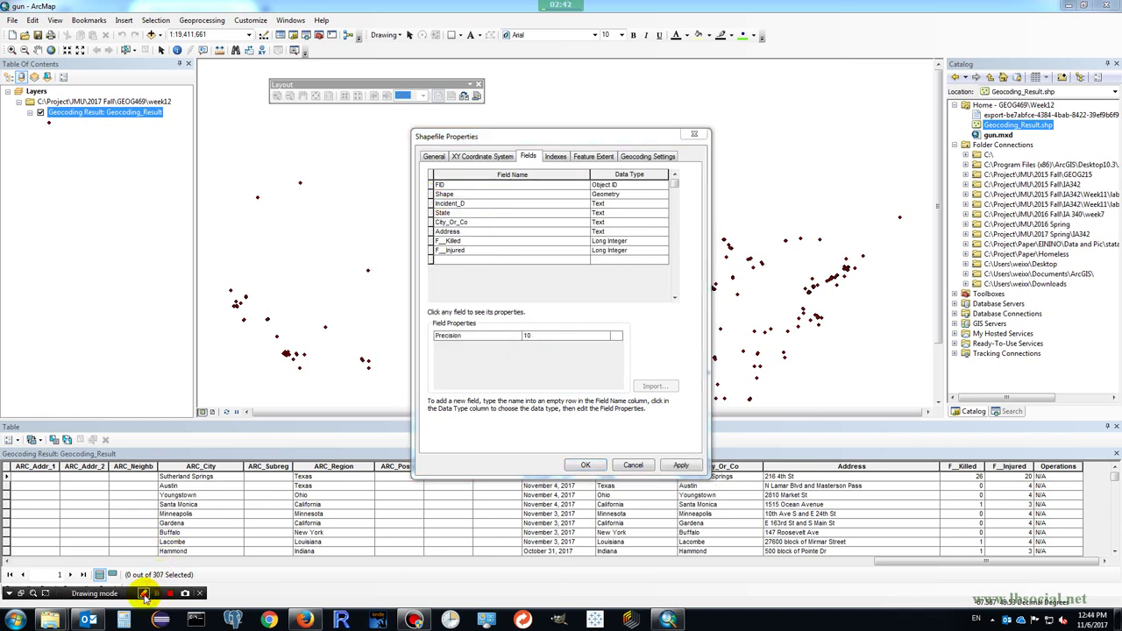
click(425, 169)
drag(521, 267, 648, 291)
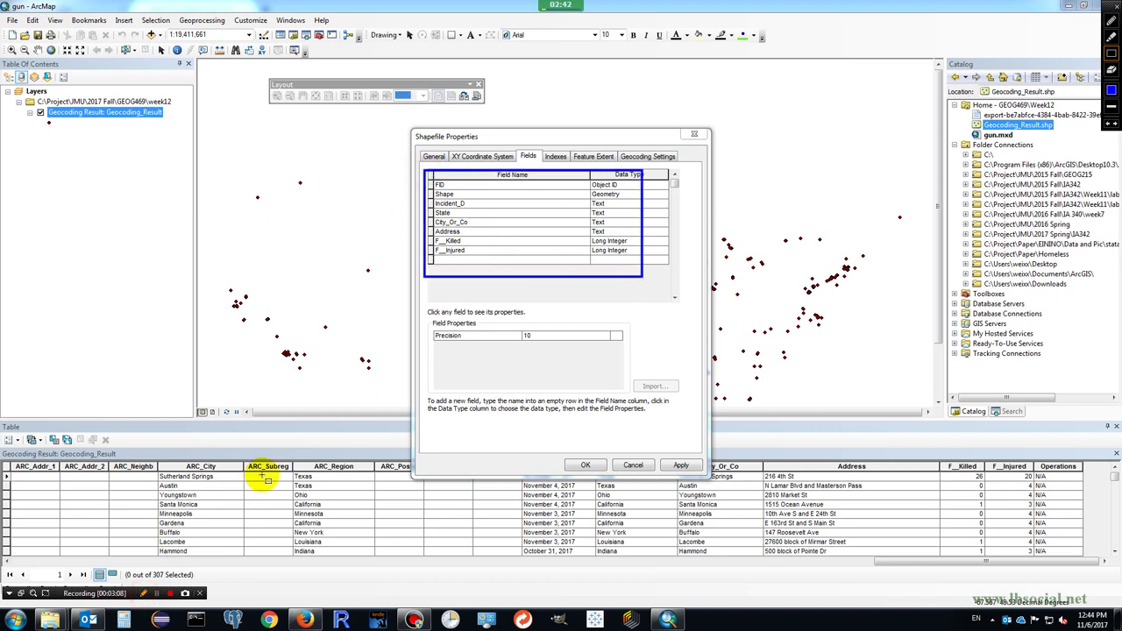
click(143, 596)
click(682, 465)
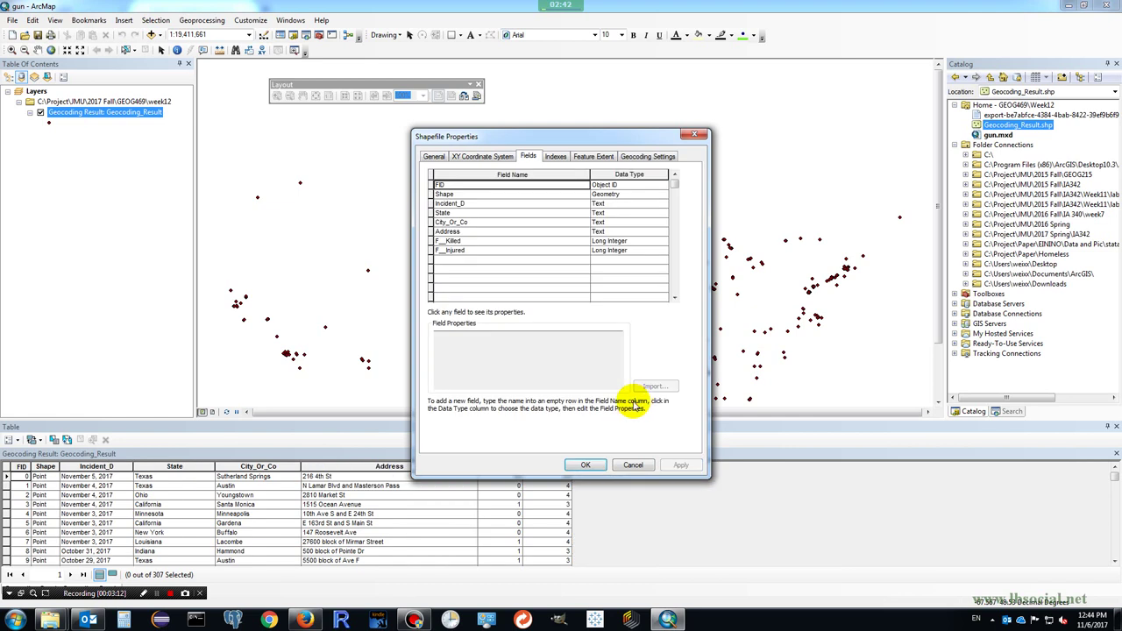
click(583, 466)
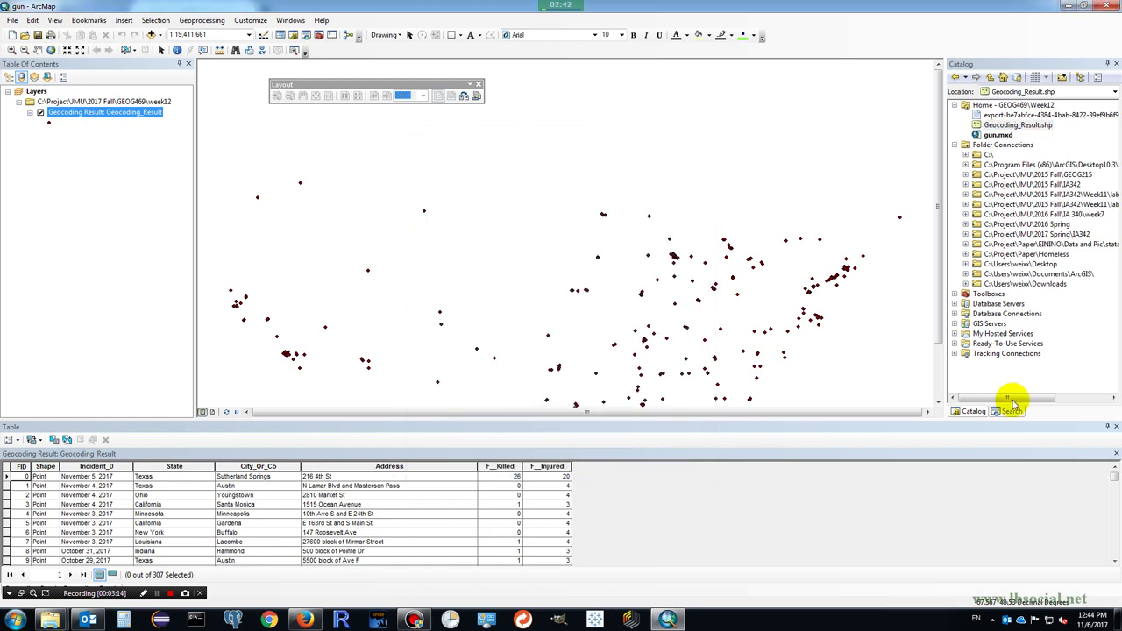
- Close the attribute table and start publishing the map as a service named gun_violence to My Hosted Services
click(1116, 453)
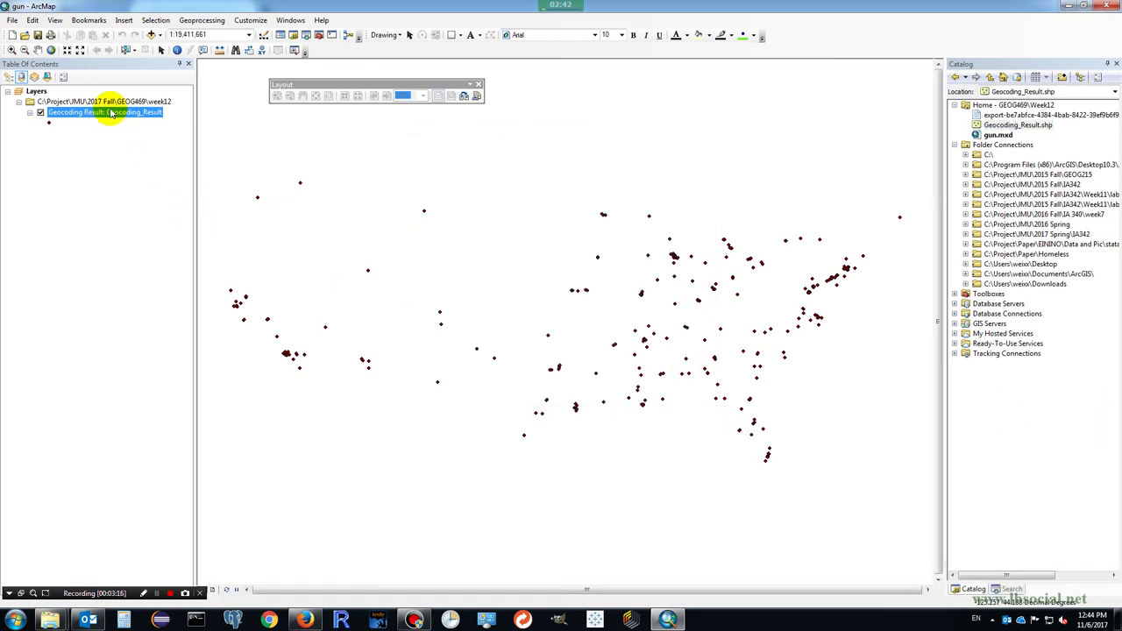
right_click(112, 114)
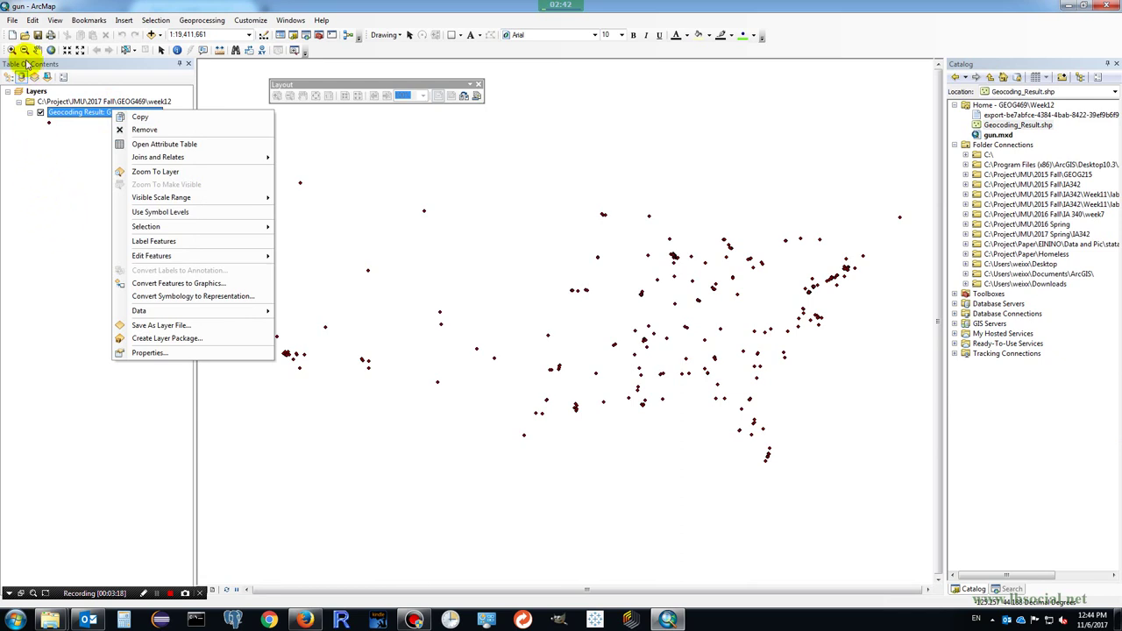
click(14, 20)
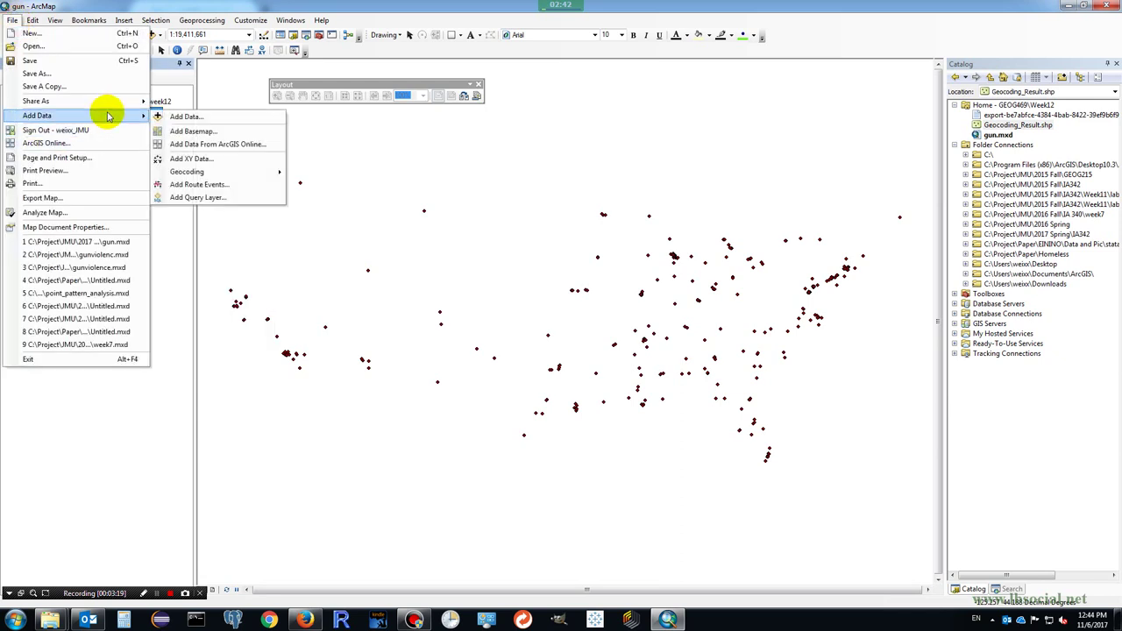
mouse_move(141, 101)
click(180, 115)
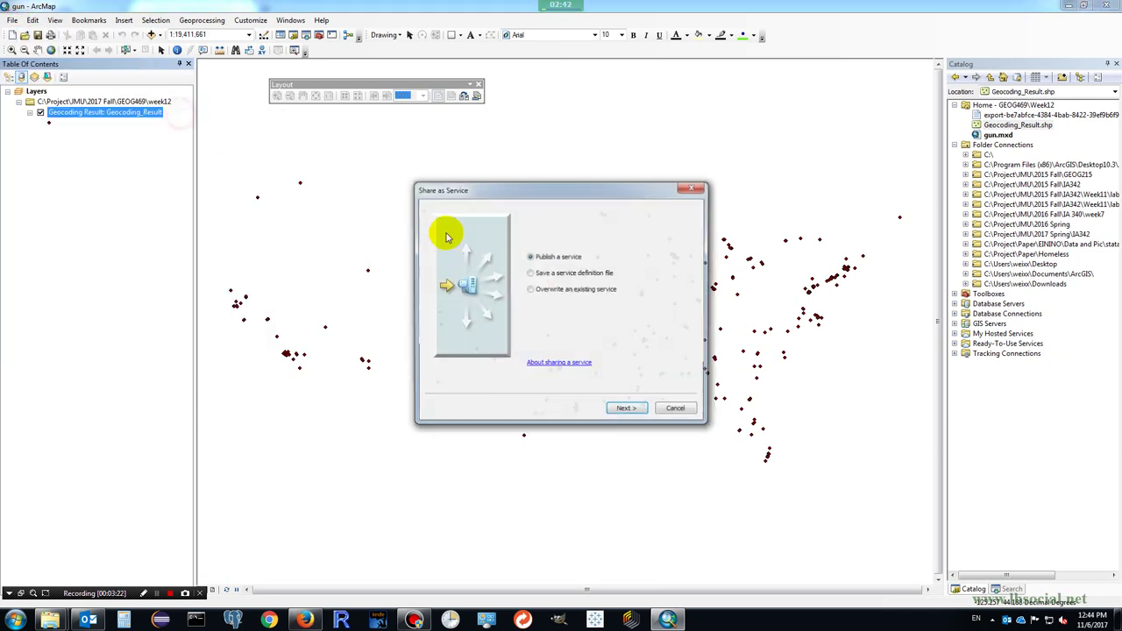
click(628, 411)
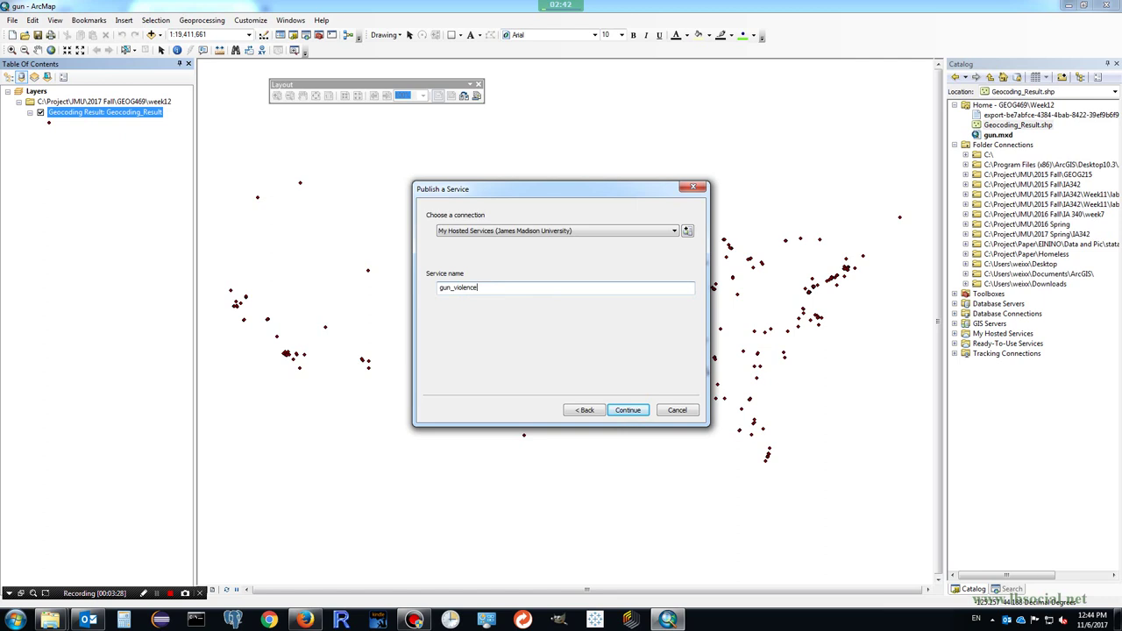
click(628, 410)
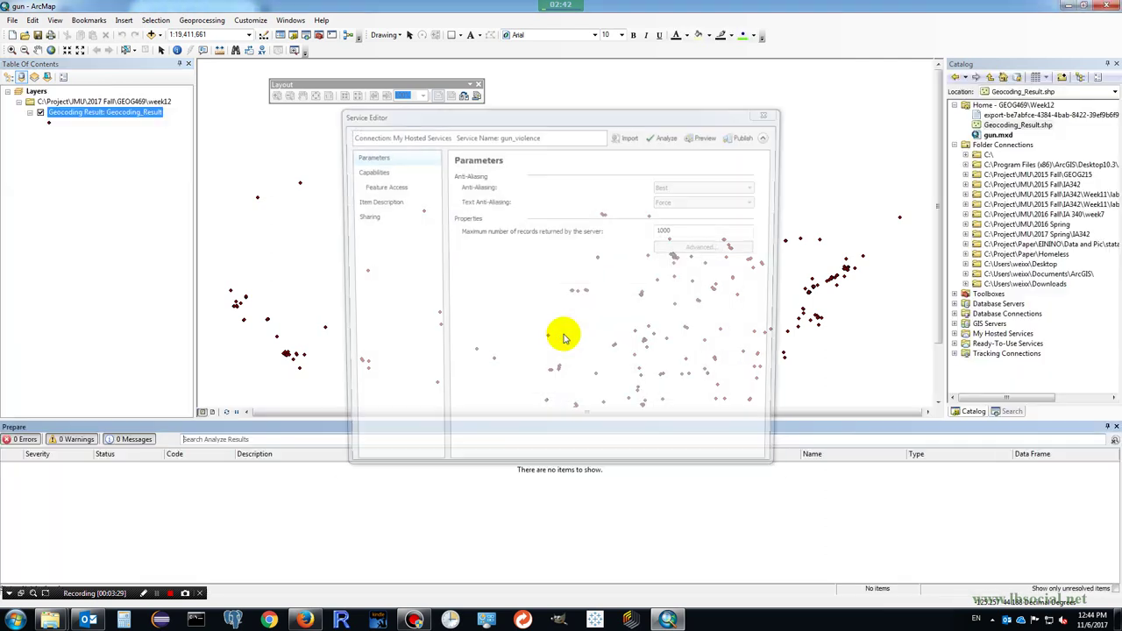
- Fill in the item description with "gun violence" as summary and tag, and "Number of gun violence incendents in USA 2017" as description
click(380, 173)
click(381, 187)
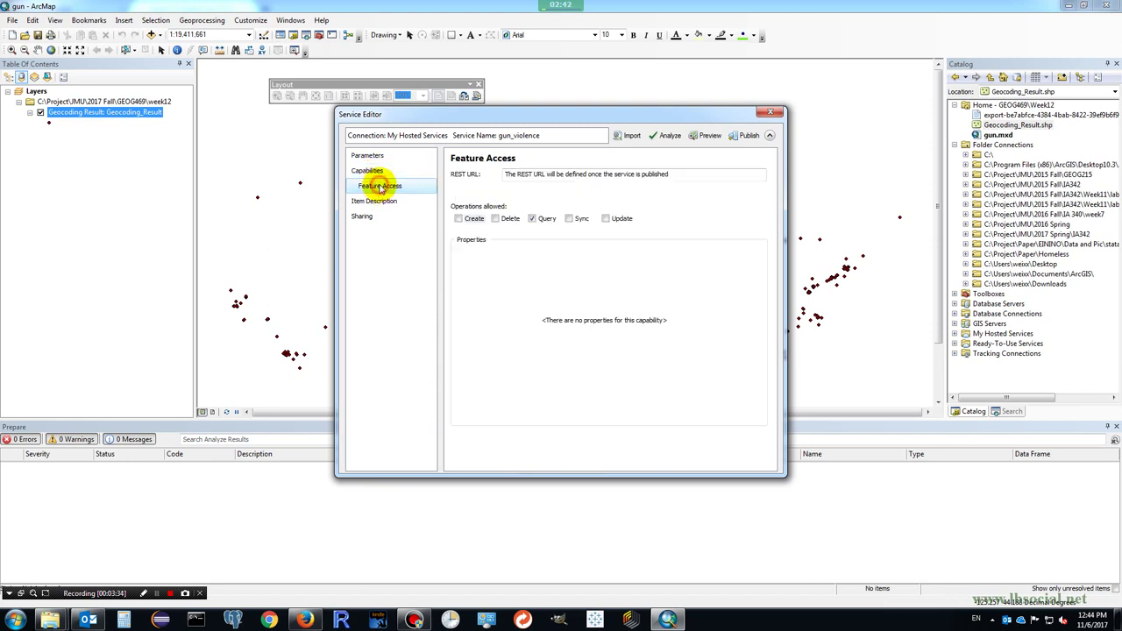
click(381, 201)
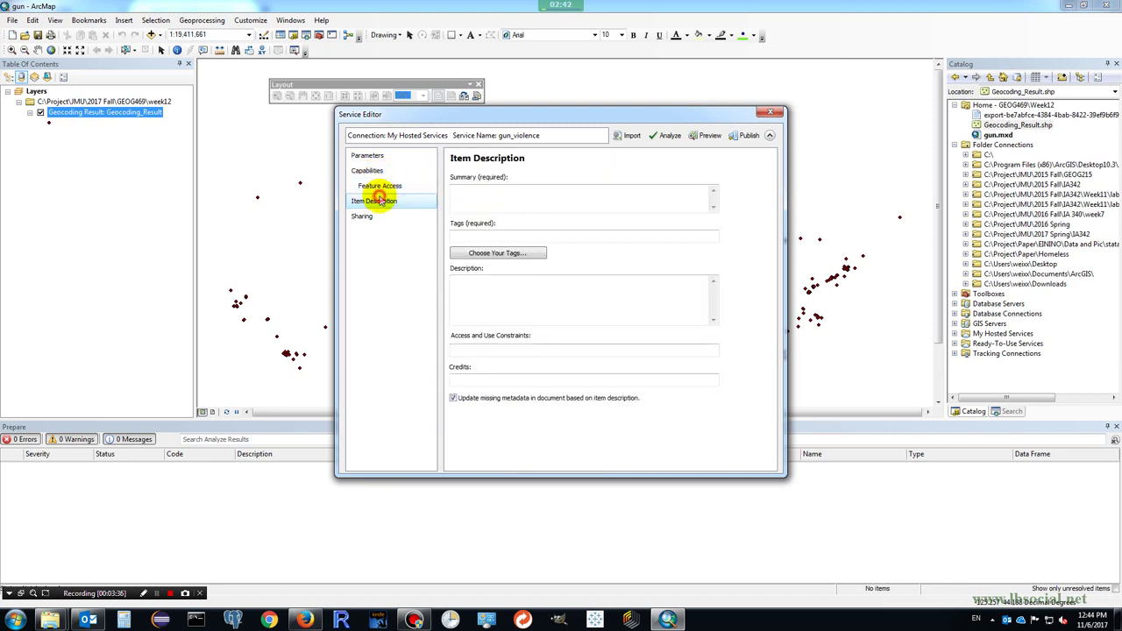
click(540, 204)
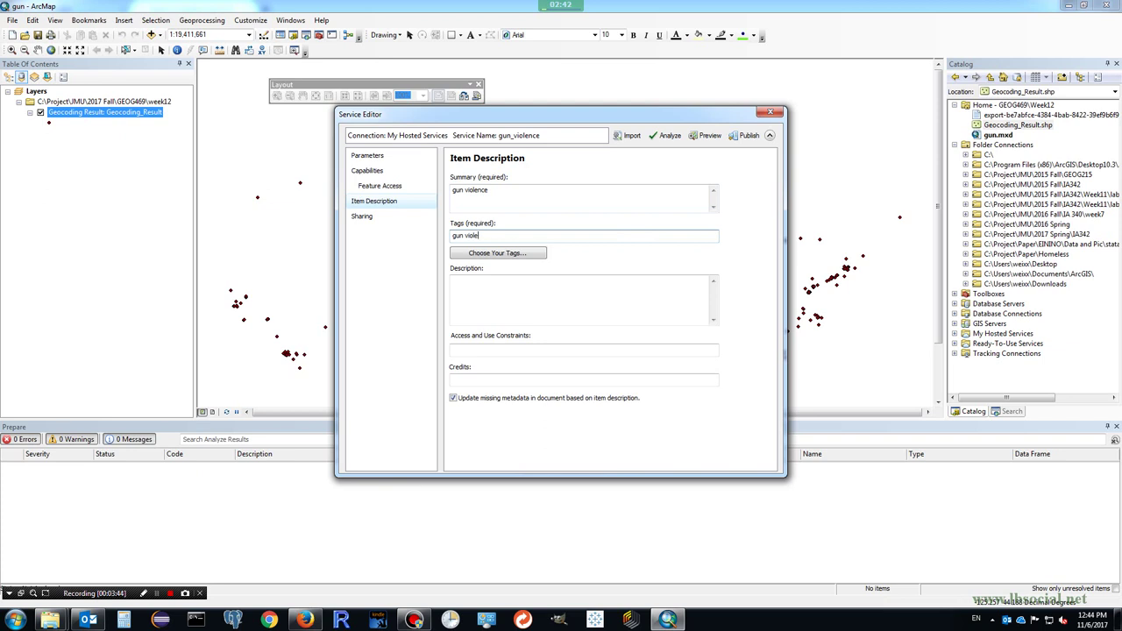
click(655, 324)
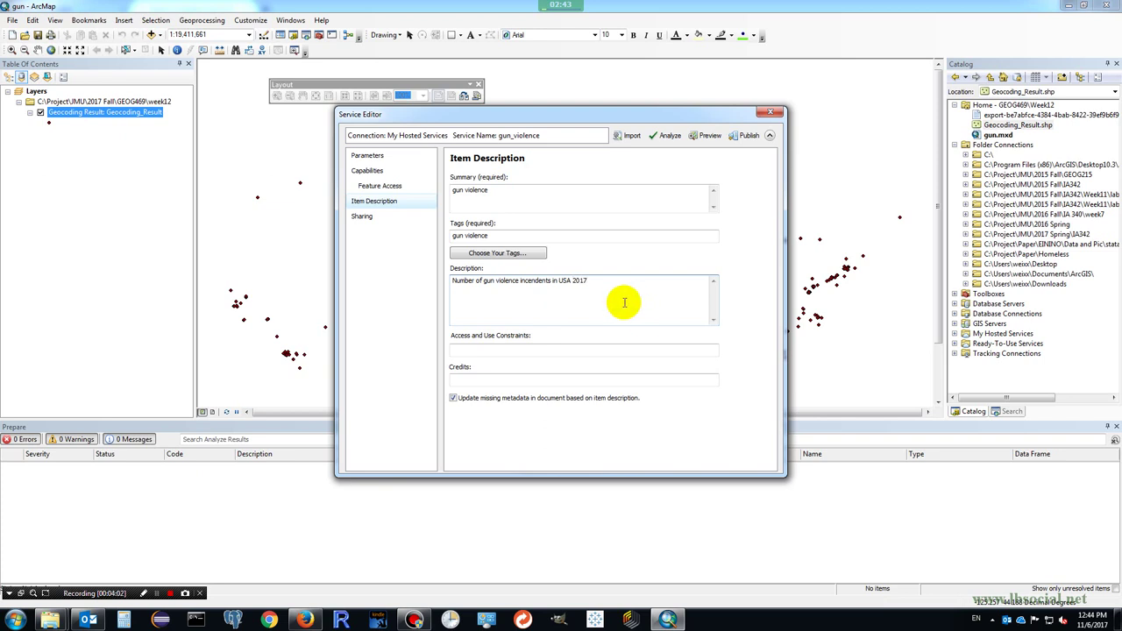
click(304, 620)
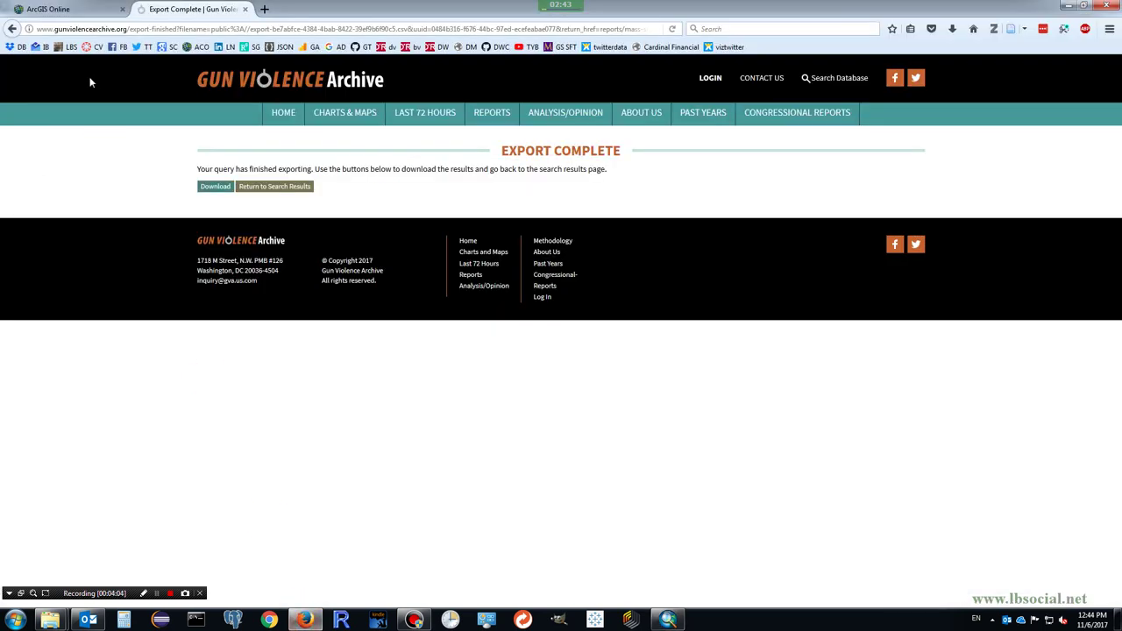
click(224, 79)
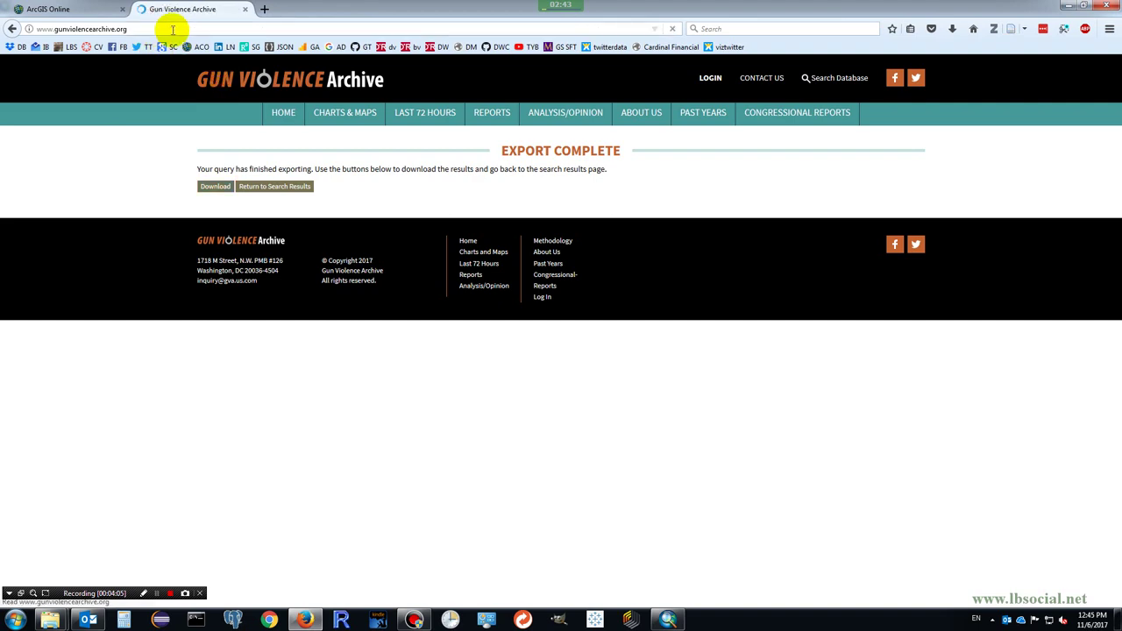
click(167, 30)
right_click(175, 30)
click(200, 70)
click(342, 619)
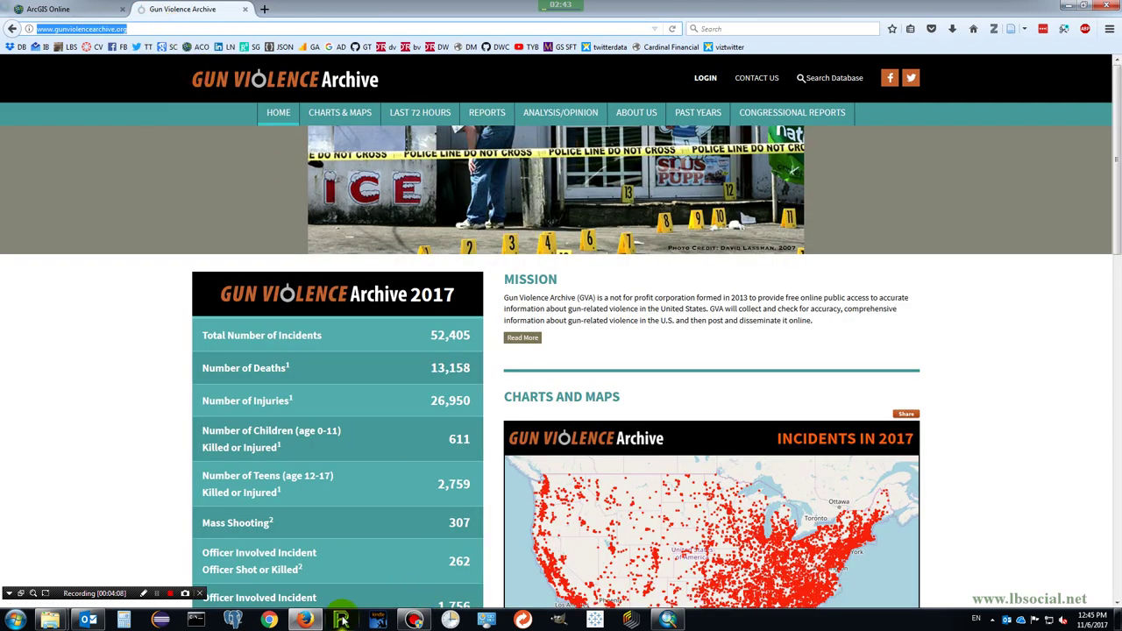
click(639, 621)
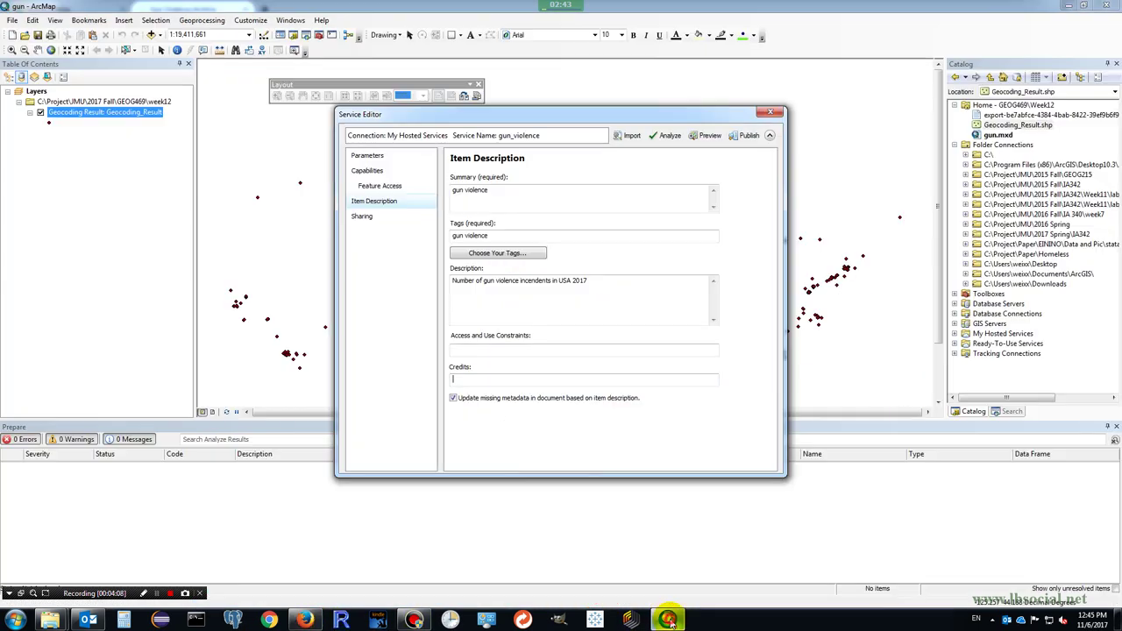
click(476, 380)
right_click(477, 384)
click(506, 433)
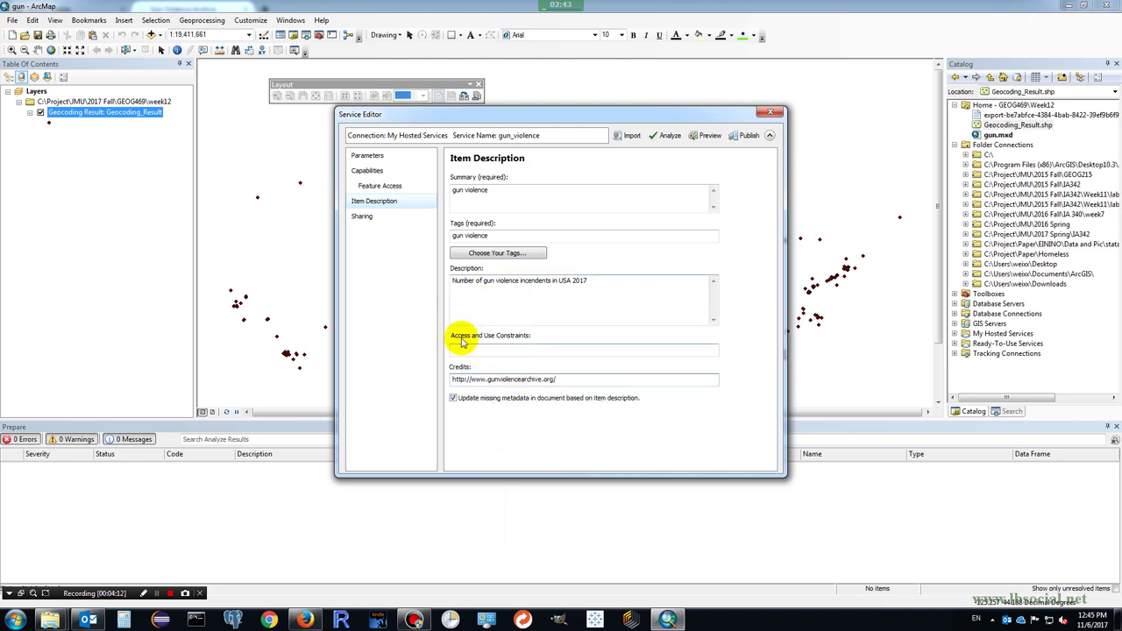
- Analyze the gun_violence service for publishing issues and review the severity of the listed items
click(666, 136)
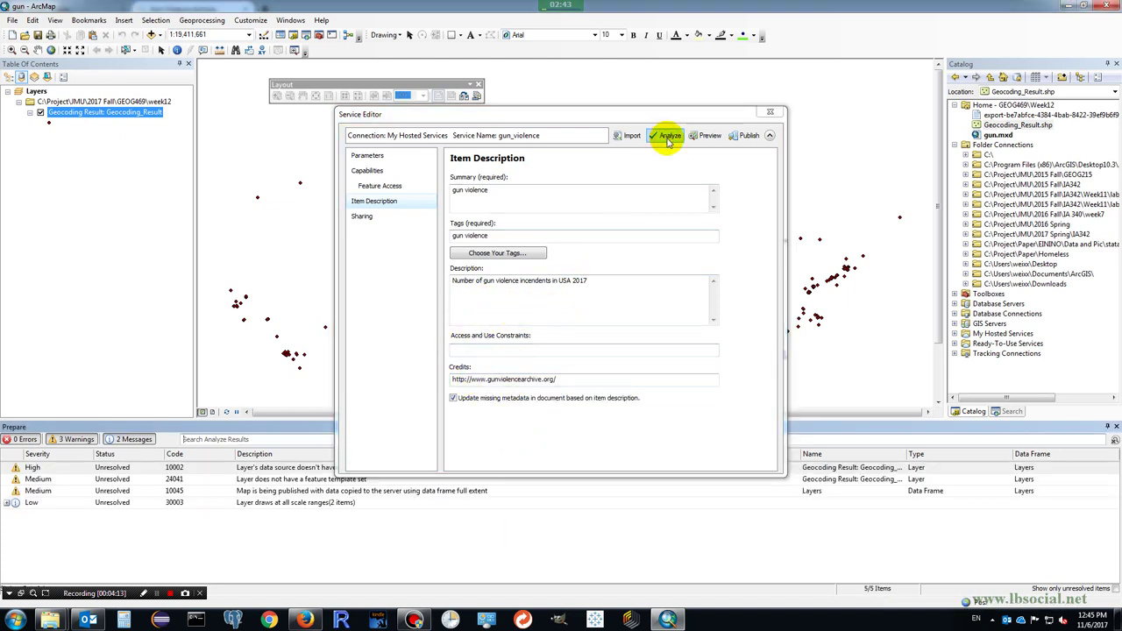
click(142, 596)
drag(3, 459, 132, 506)
click(143, 597)
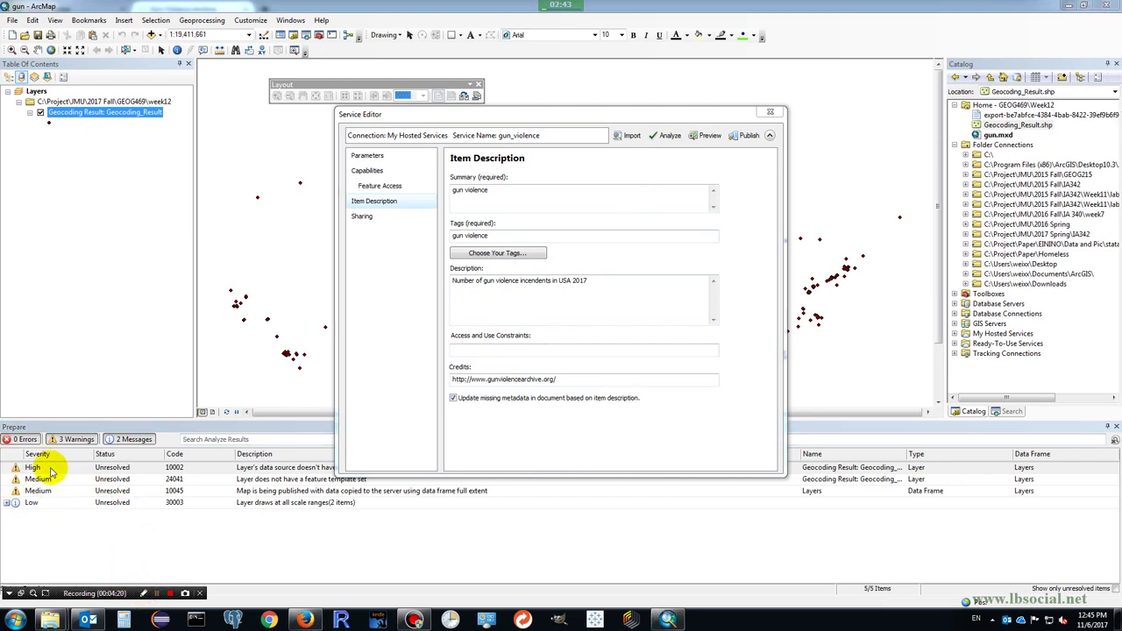
- Resolve the high-severity warning 10002 by adding a spatial index to the Geocoding_Result layer
right_click(50, 474)
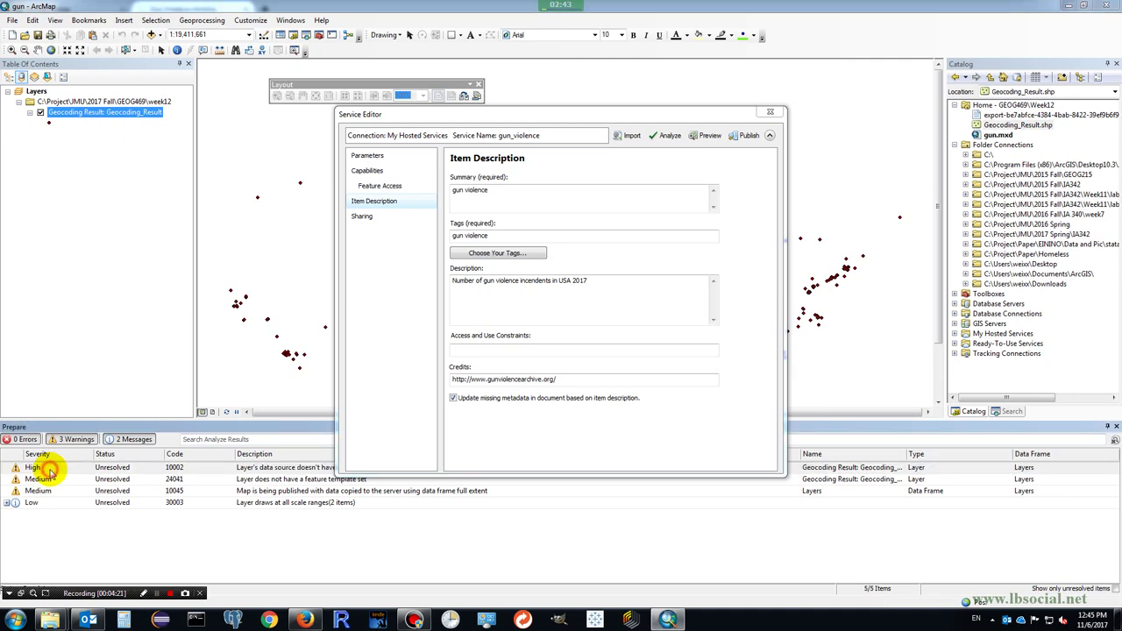
click(105, 480)
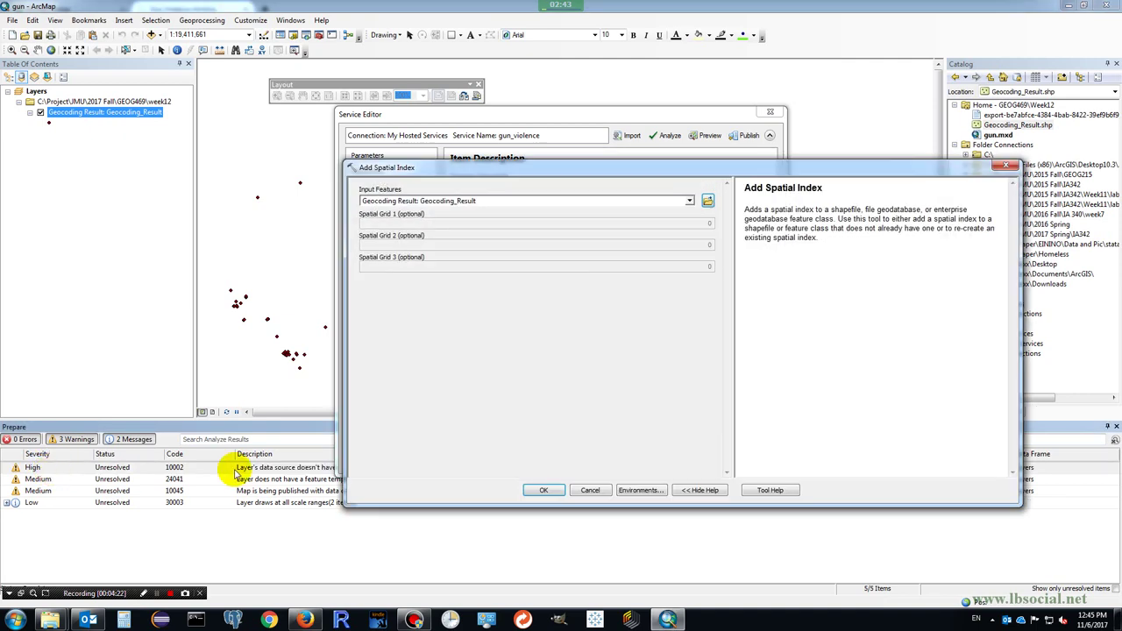
click(544, 492)
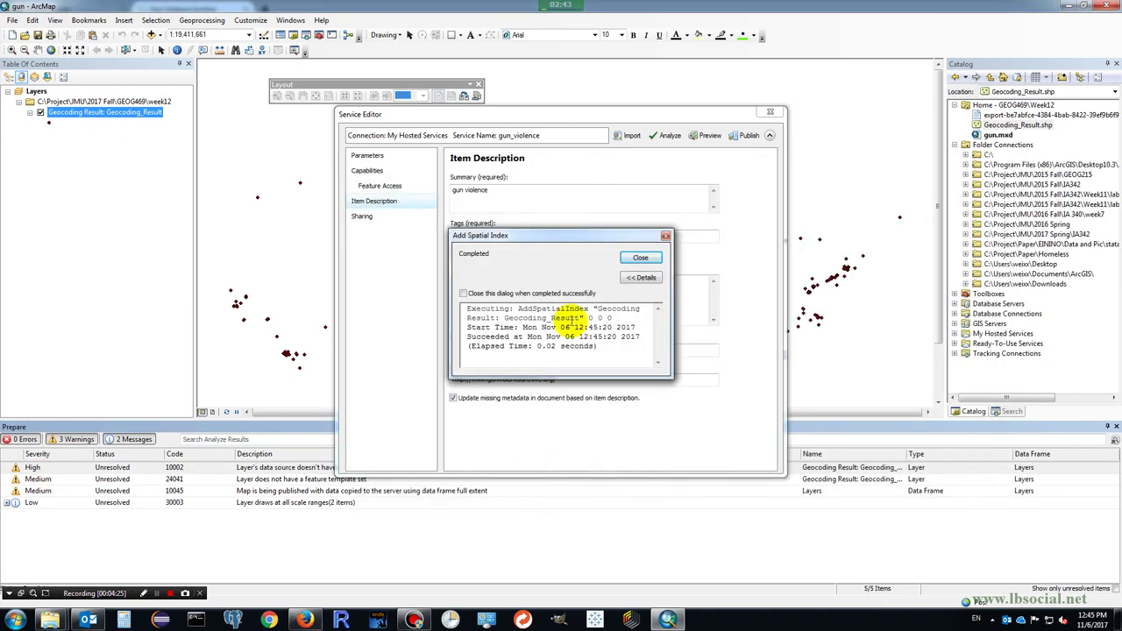
click(640, 257)
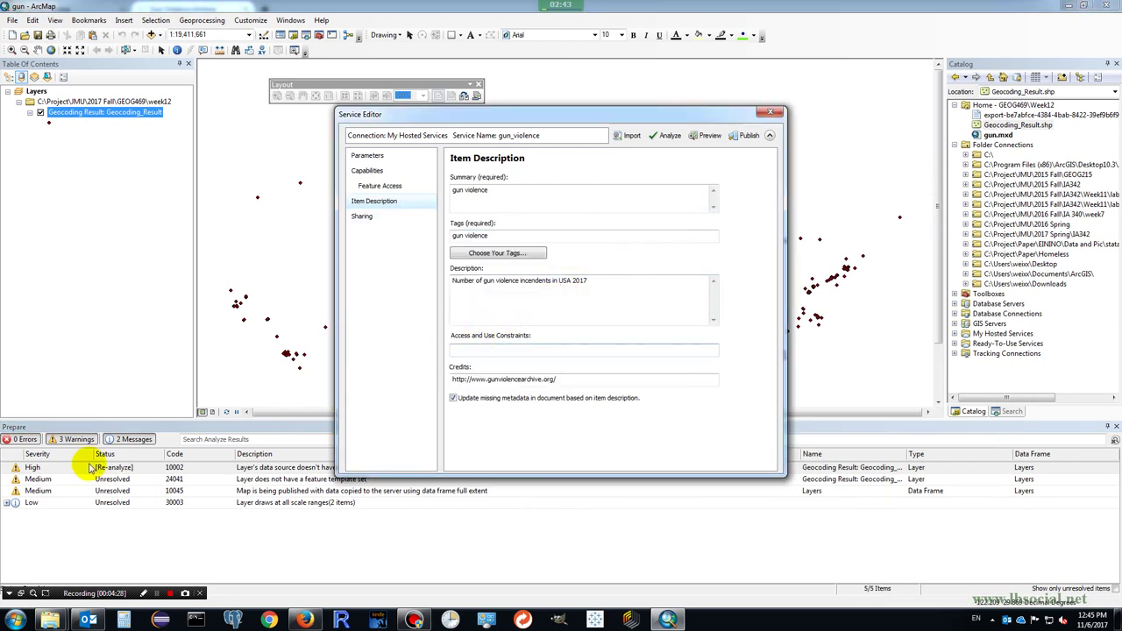
drag(474, 114, 443, 74)
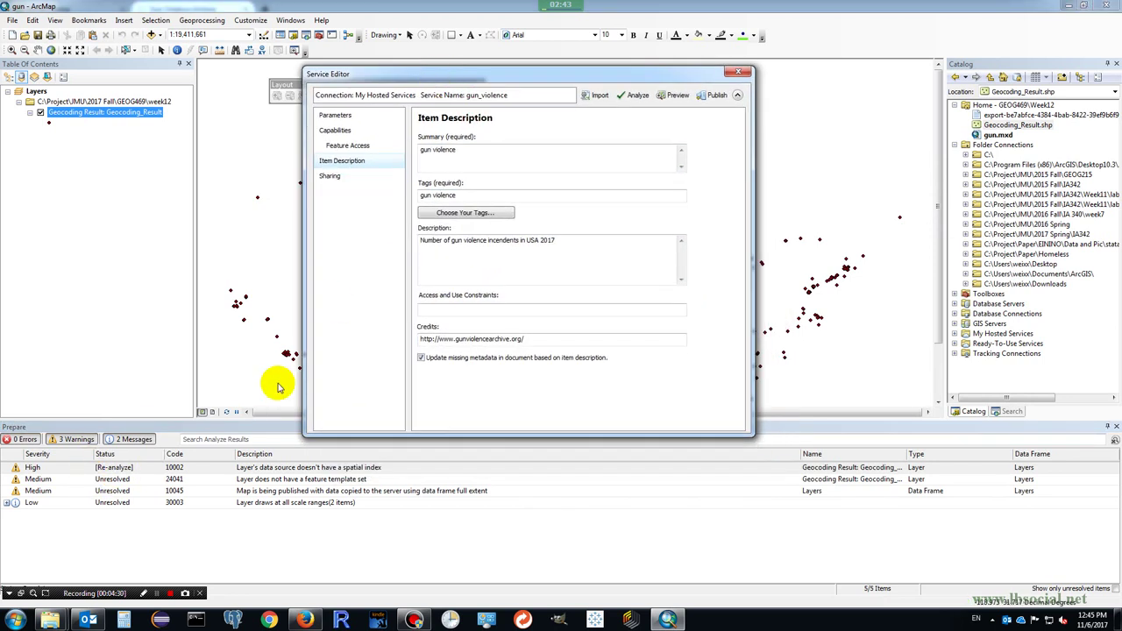
- Re-analyze the gun_violence service and share it with James Madison University and Everyone (public)
click(632, 95)
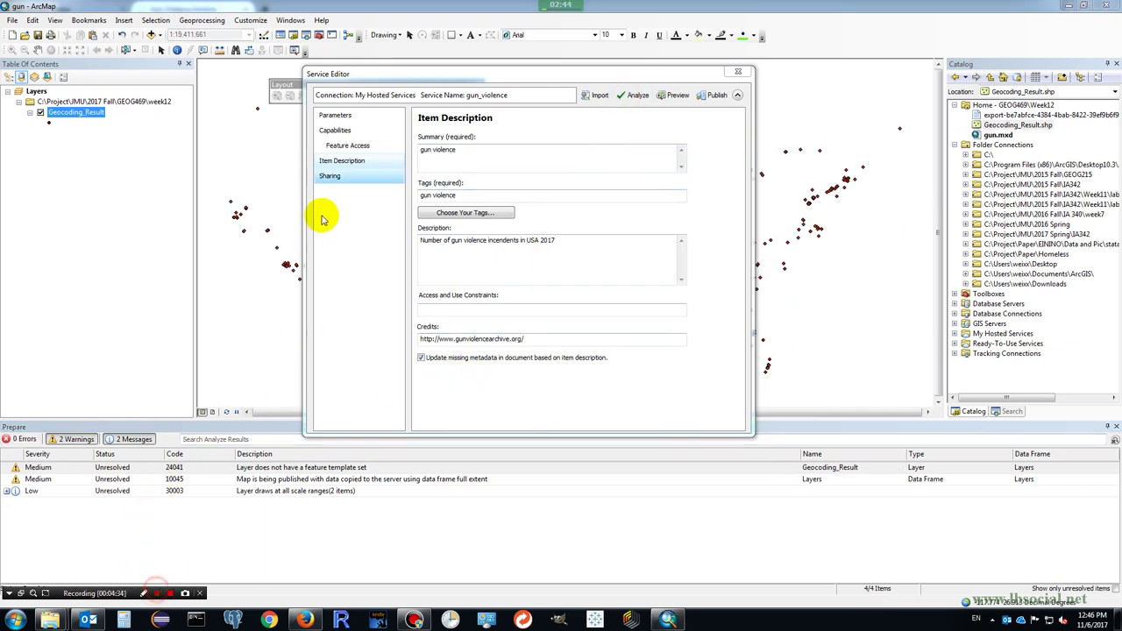
click(334, 176)
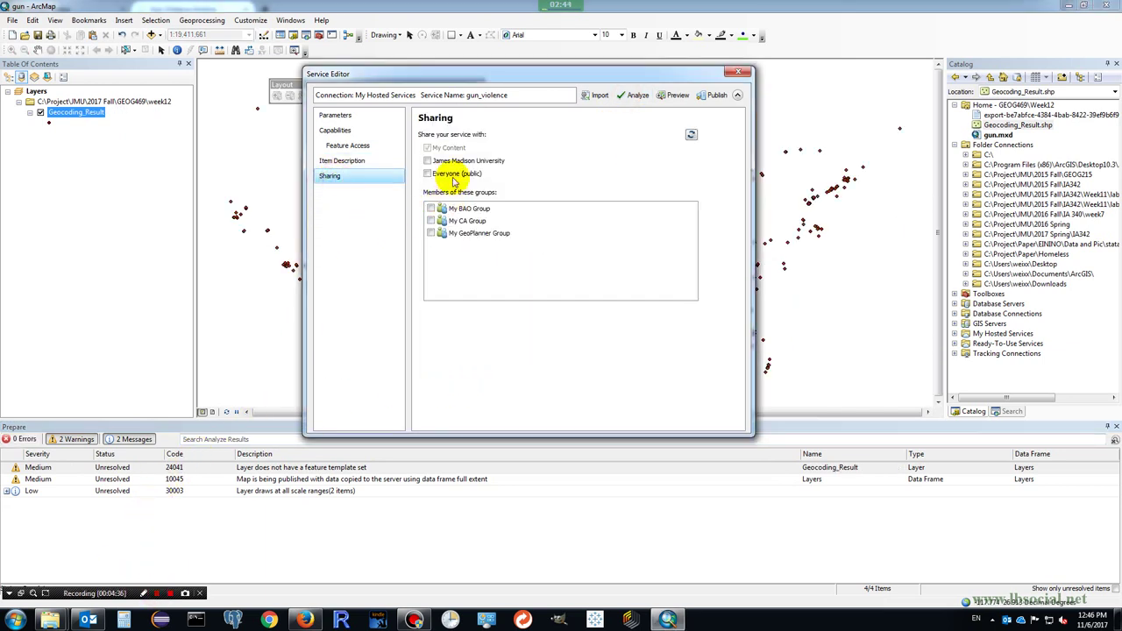
click(428, 173)
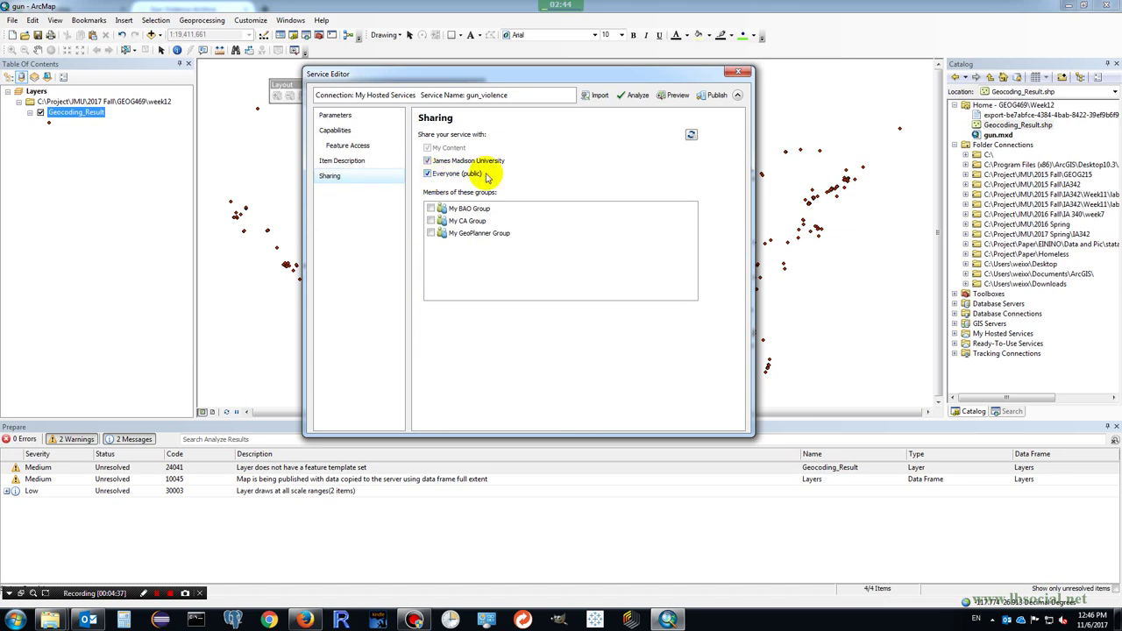
- Preview the gun_violence service at different scales and publish it to the hosted services
click(672, 101)
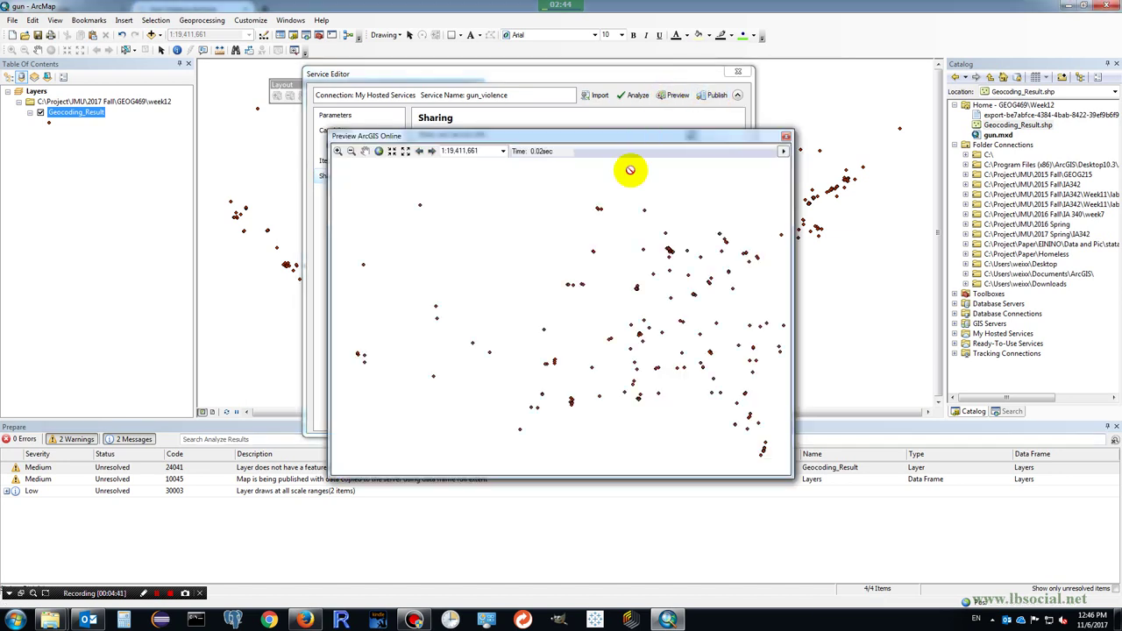
scroll(583, 303, down, 3)
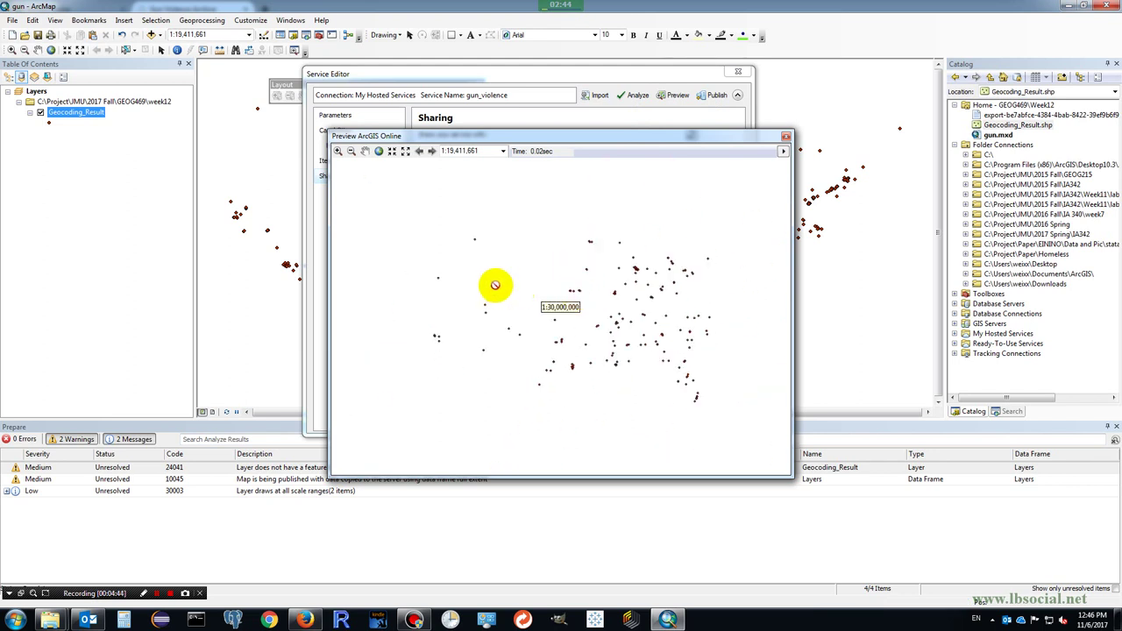
scroll(676, 298, up, 1)
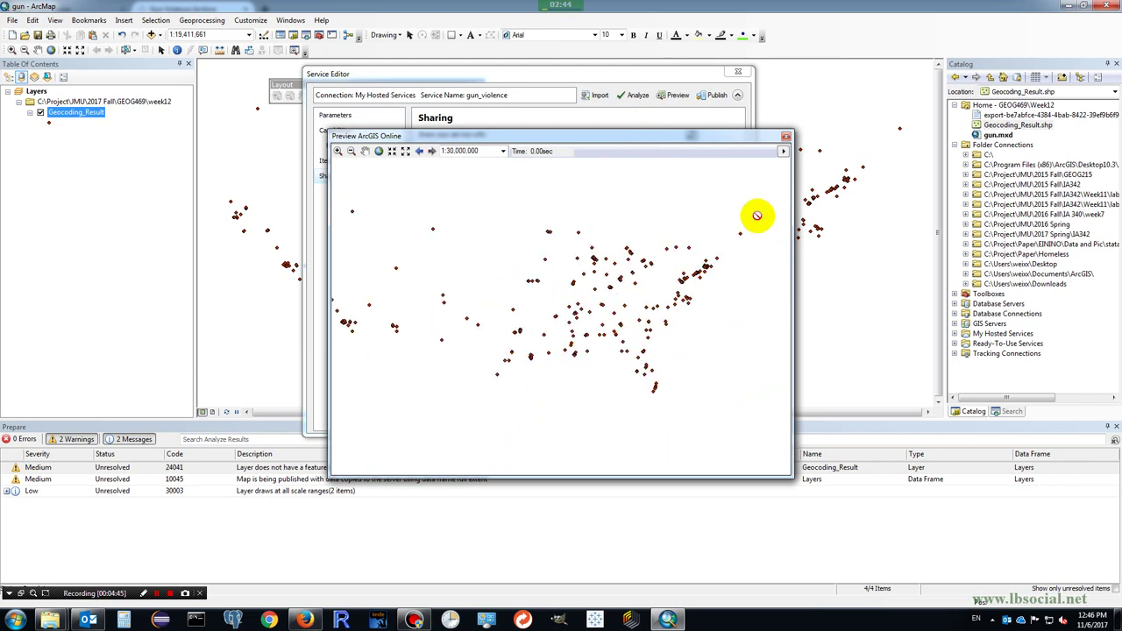
click(785, 137)
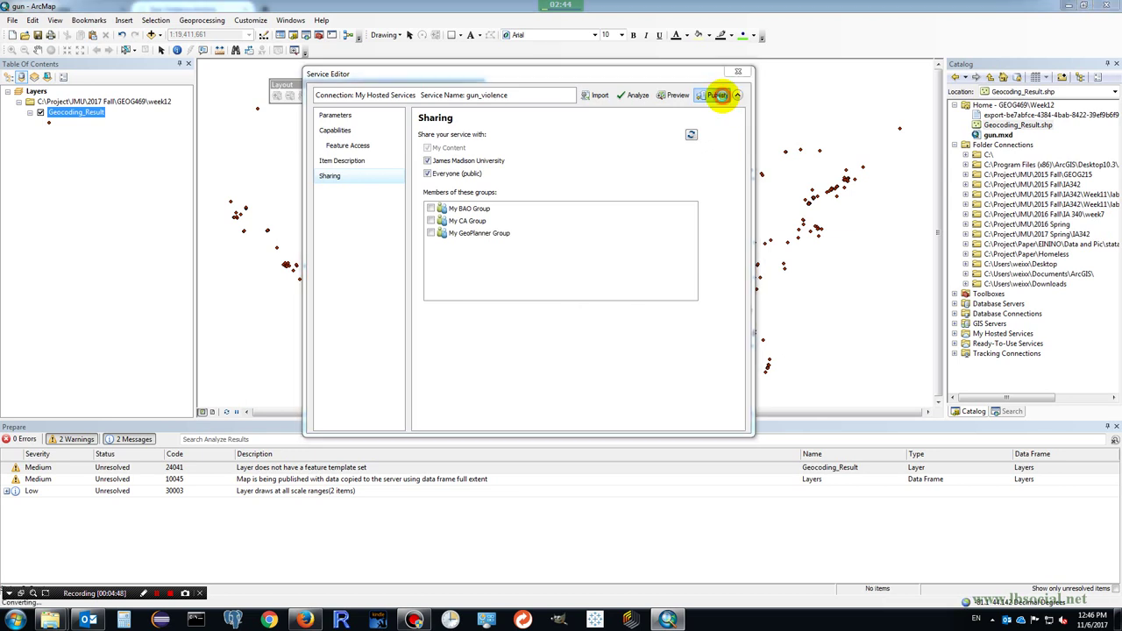
click(717, 95)
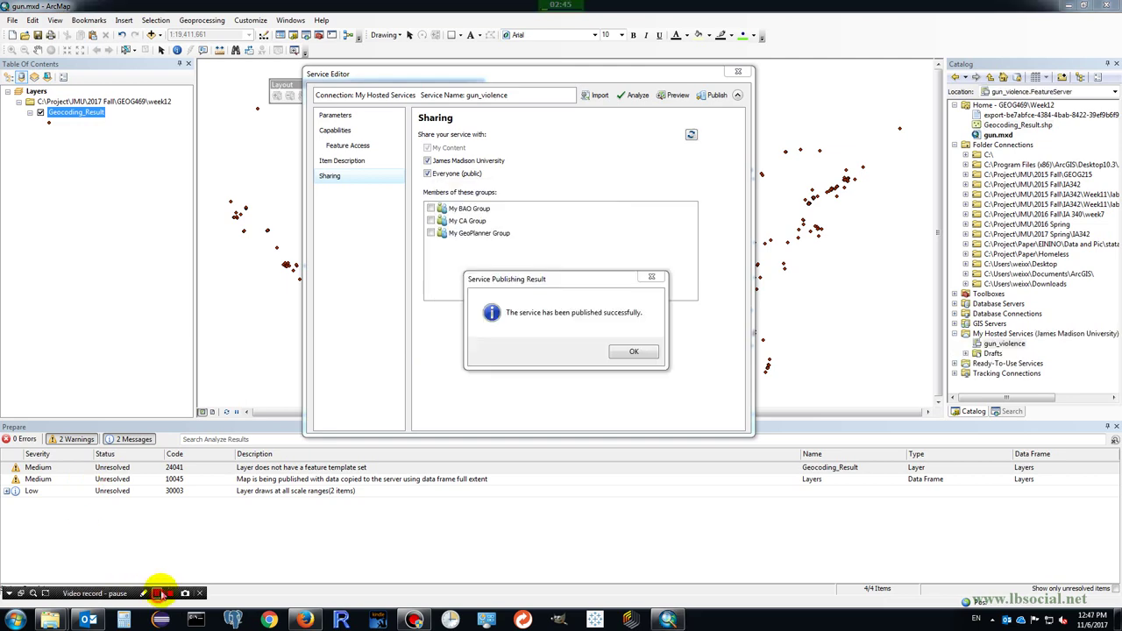
click(624, 350)
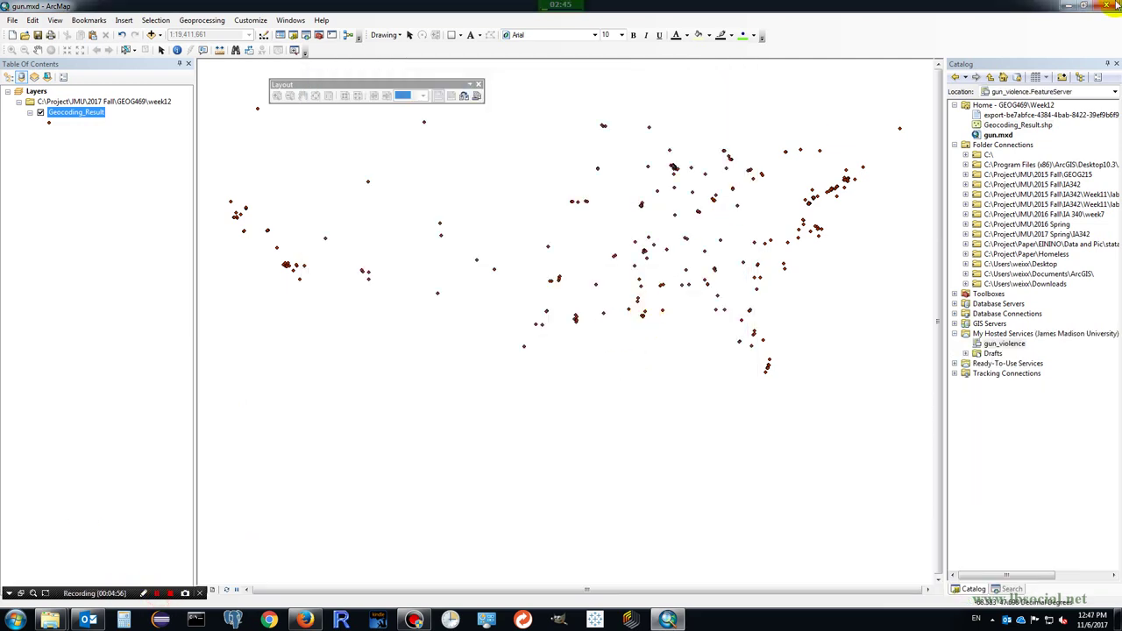
- Switch to the ArcGIS Online page in Firefox and sign in with the enterprise account of the organization jmu.maps.arcgis.com
click(1064, 8)
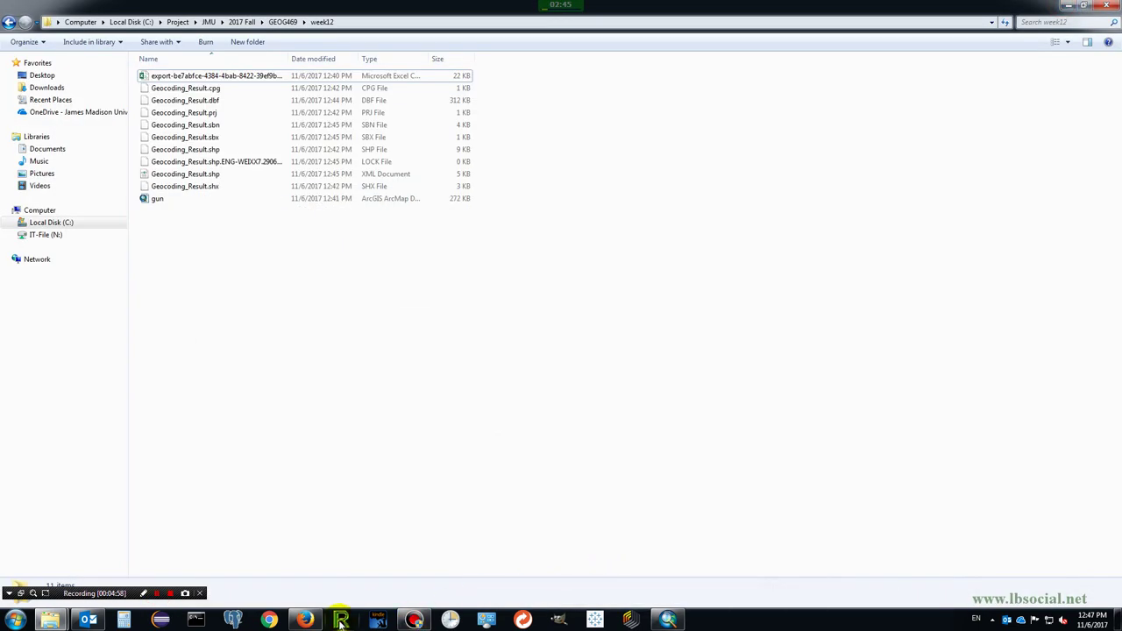
click(306, 619)
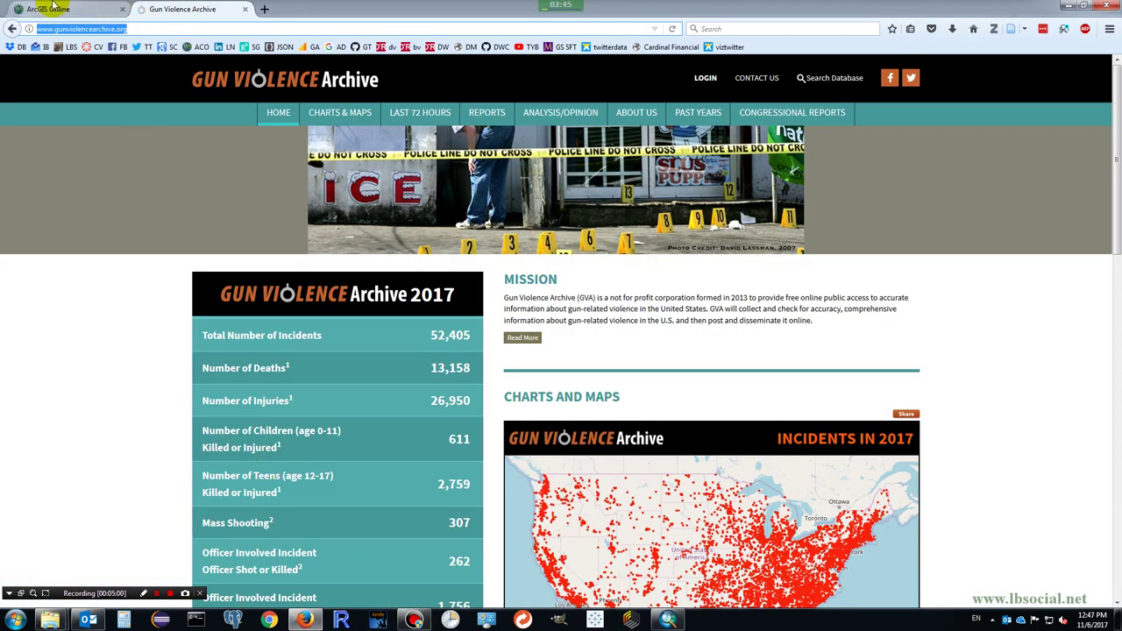
click(35, 8)
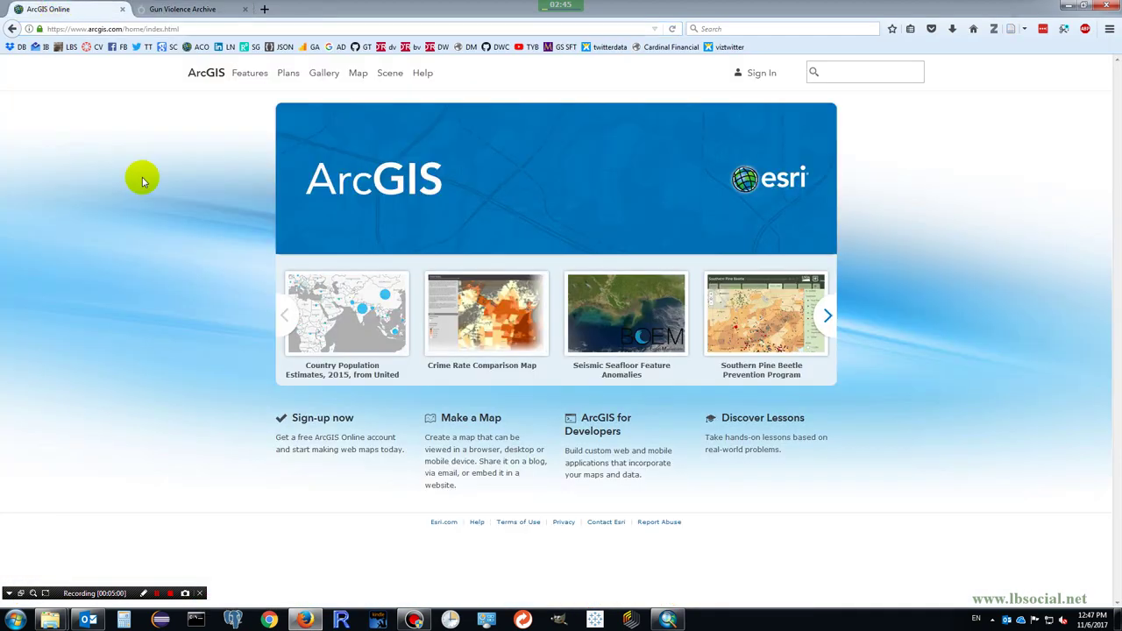
click(142, 595)
drag(33, 16, 192, 40)
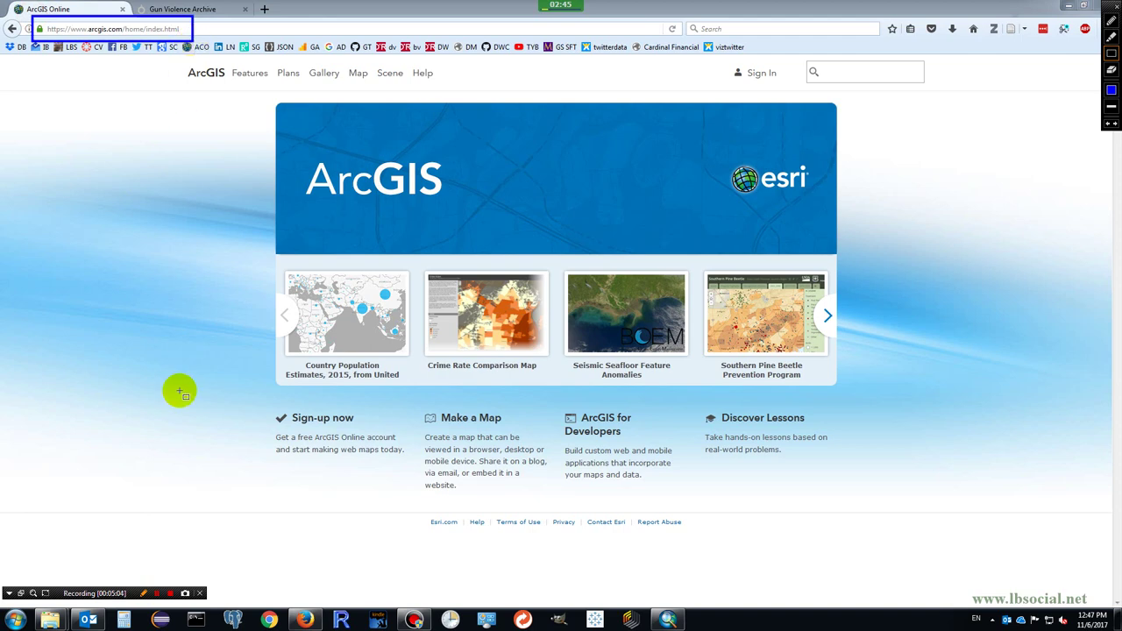
click(144, 594)
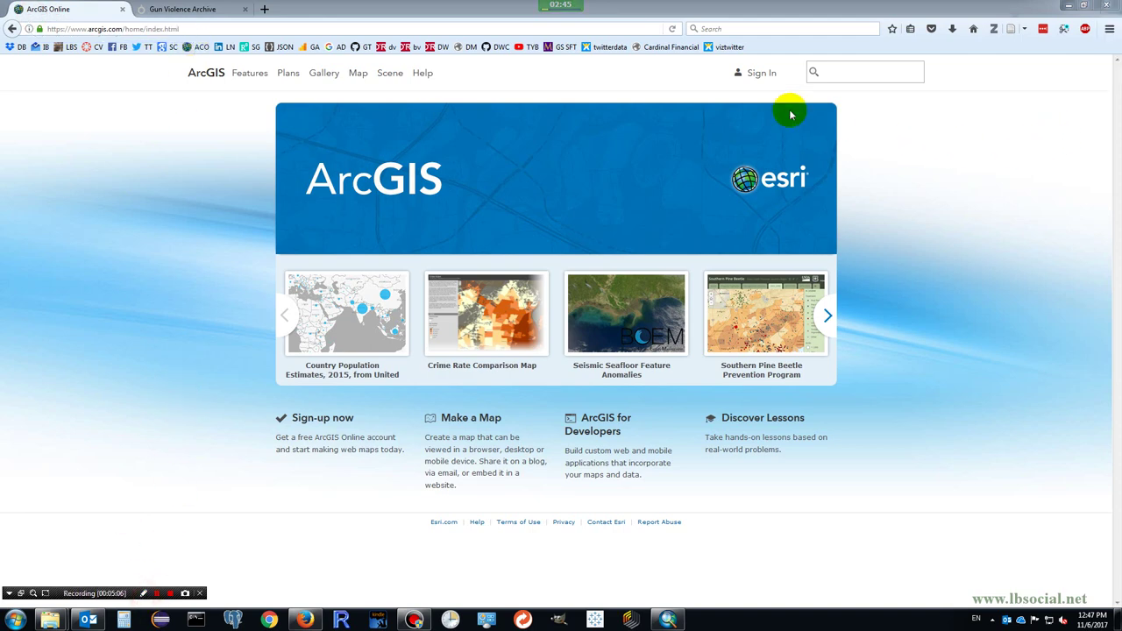
click(762, 73)
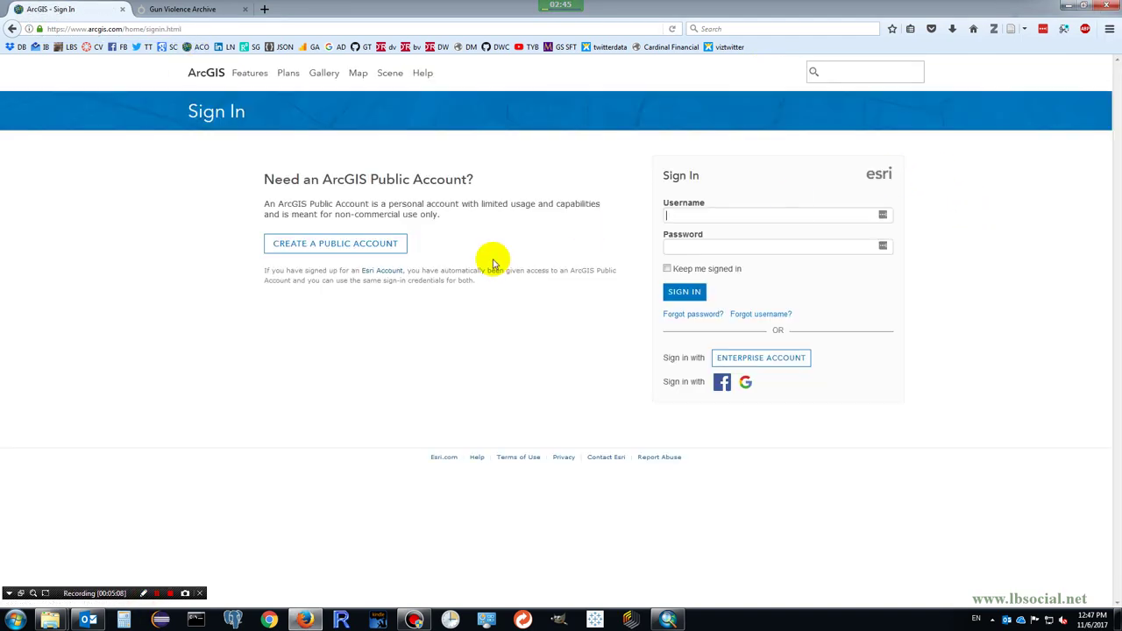
click(731, 367)
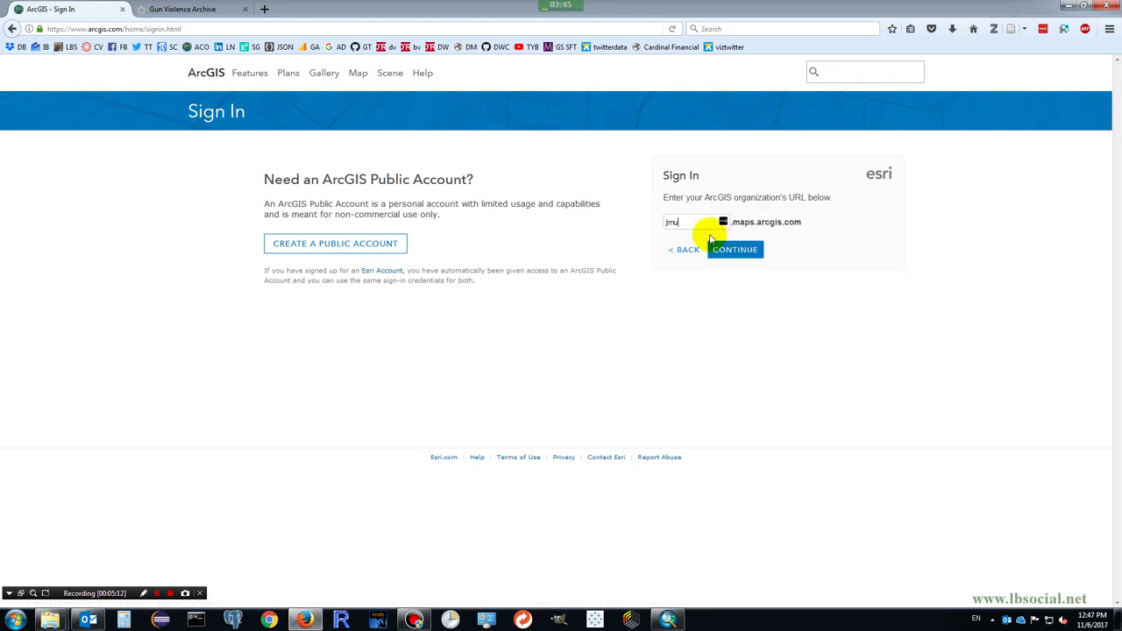
click(727, 250)
click(712, 222)
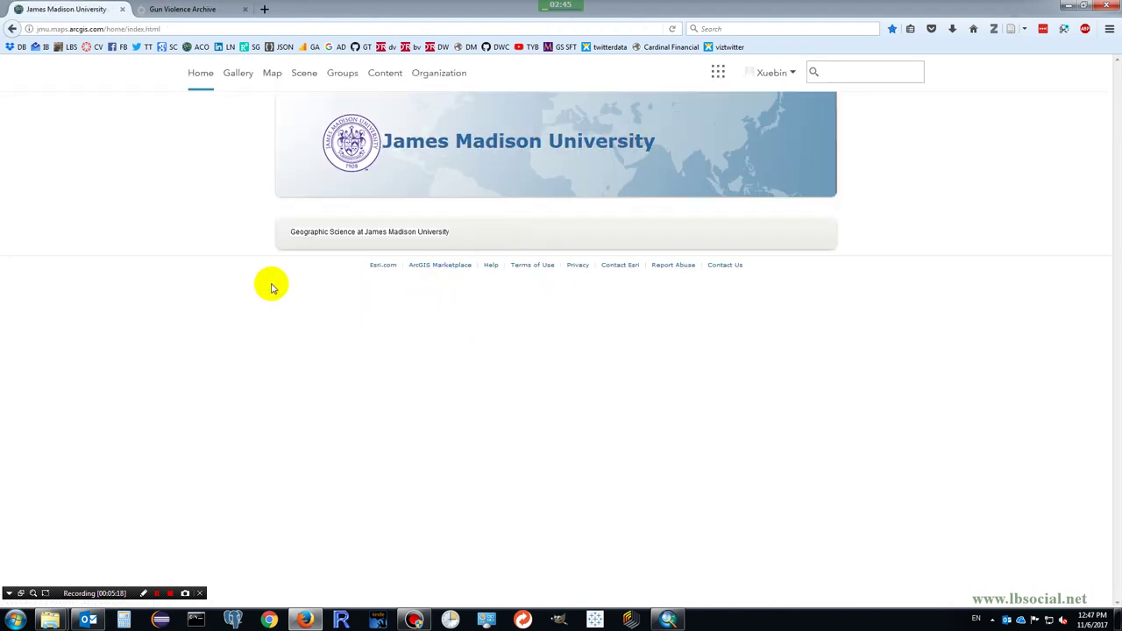
- Open the account's content list and locate the published gun_violence feature layer and service definition
click(394, 79)
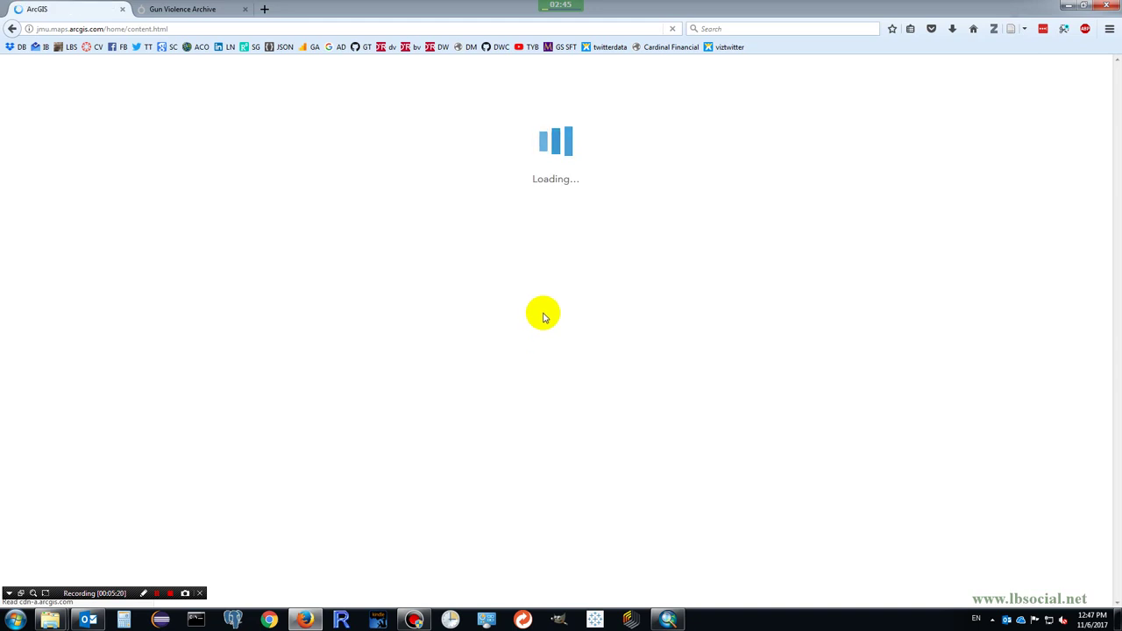
click(143, 594)
drag(399, 260, 509, 309)
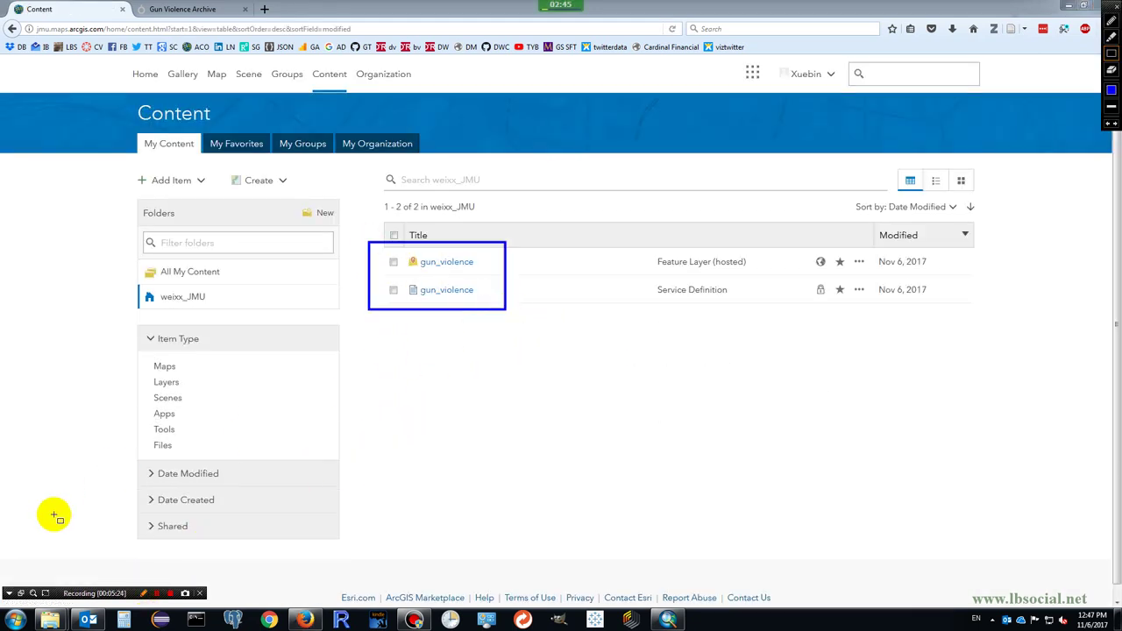
click(144, 594)
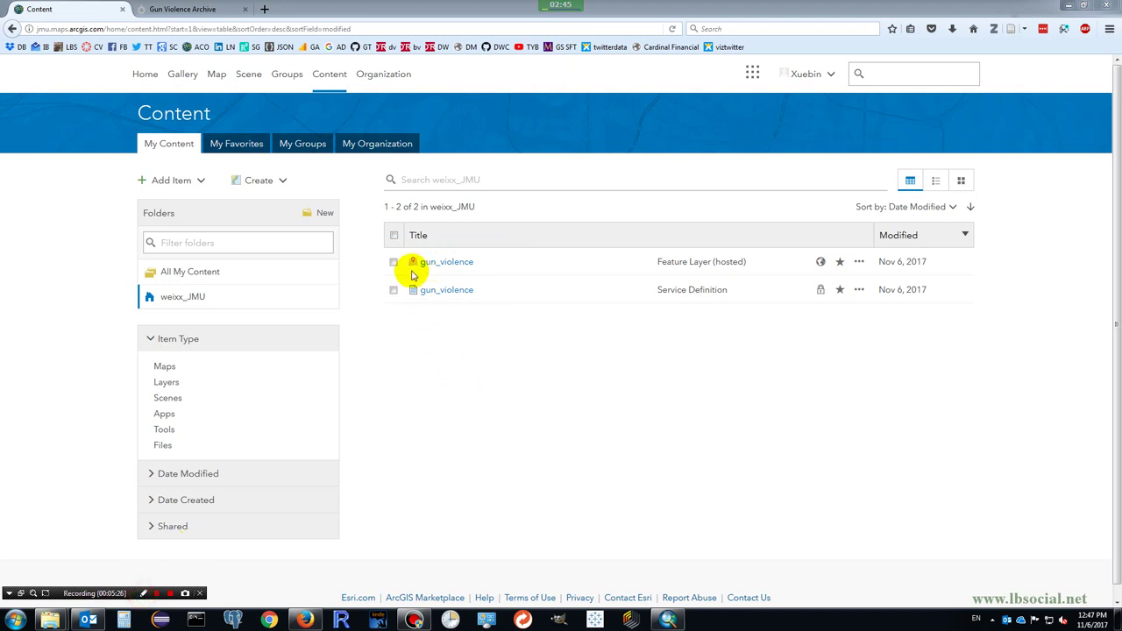
- Create a new web map titled "gun violence" with the tag "gun violence"
click(281, 183)
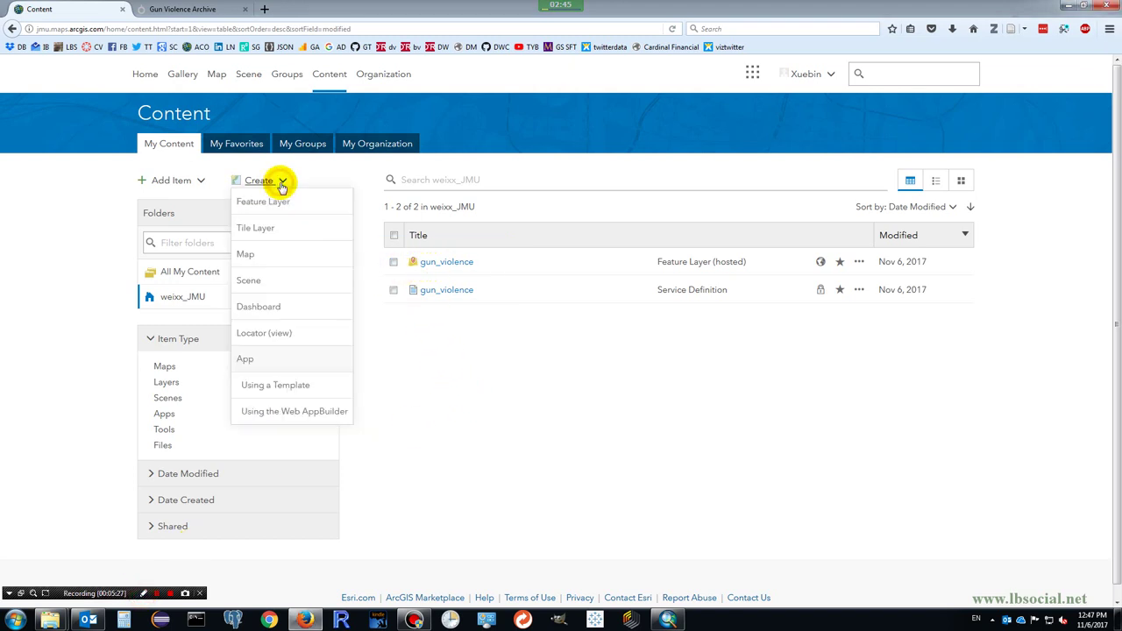
click(261, 255)
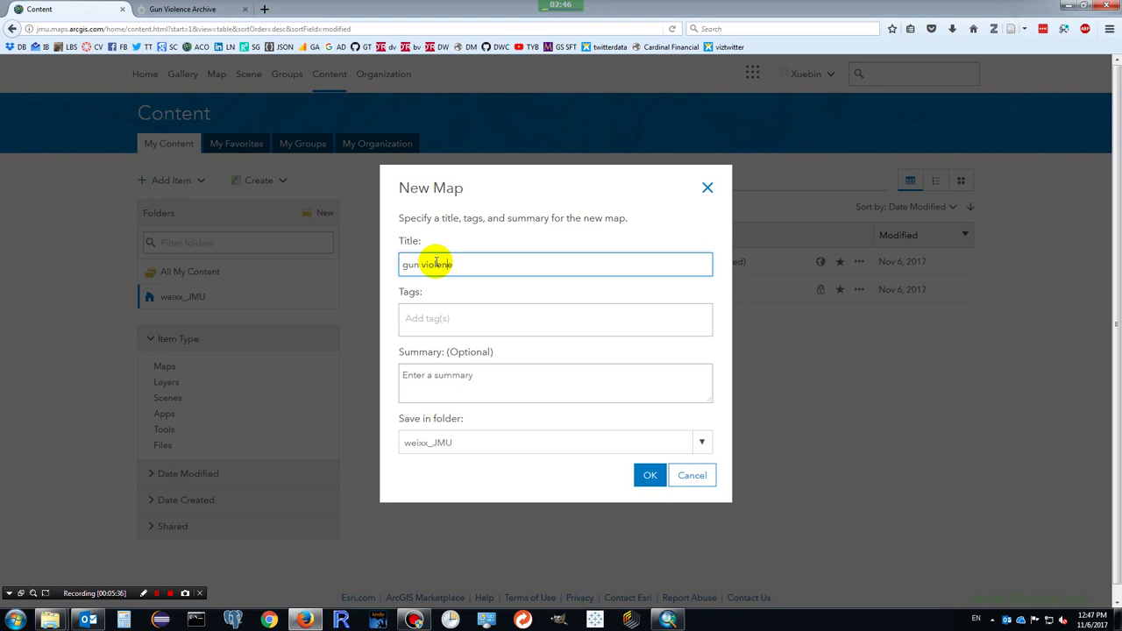
click(471, 316)
text(gun)
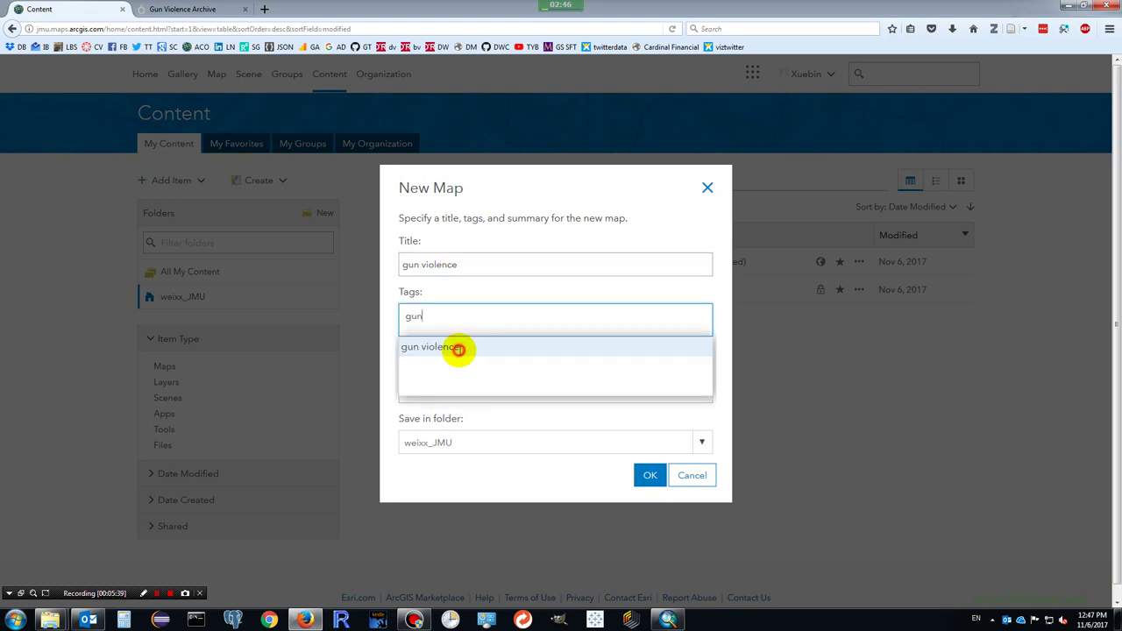
click(458, 349)
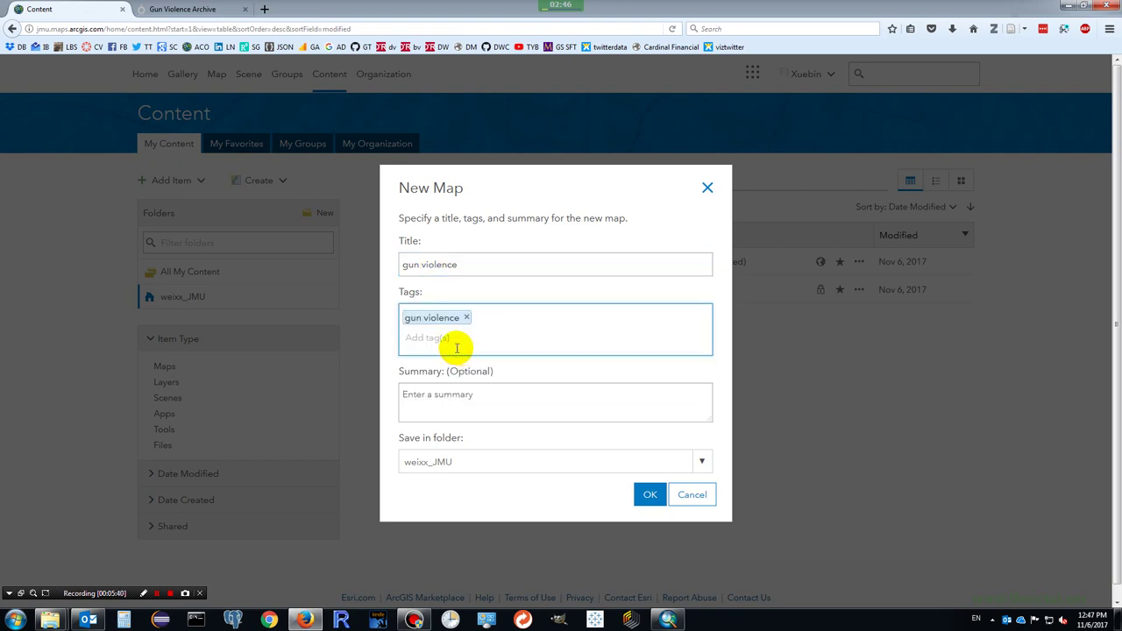
click(658, 497)
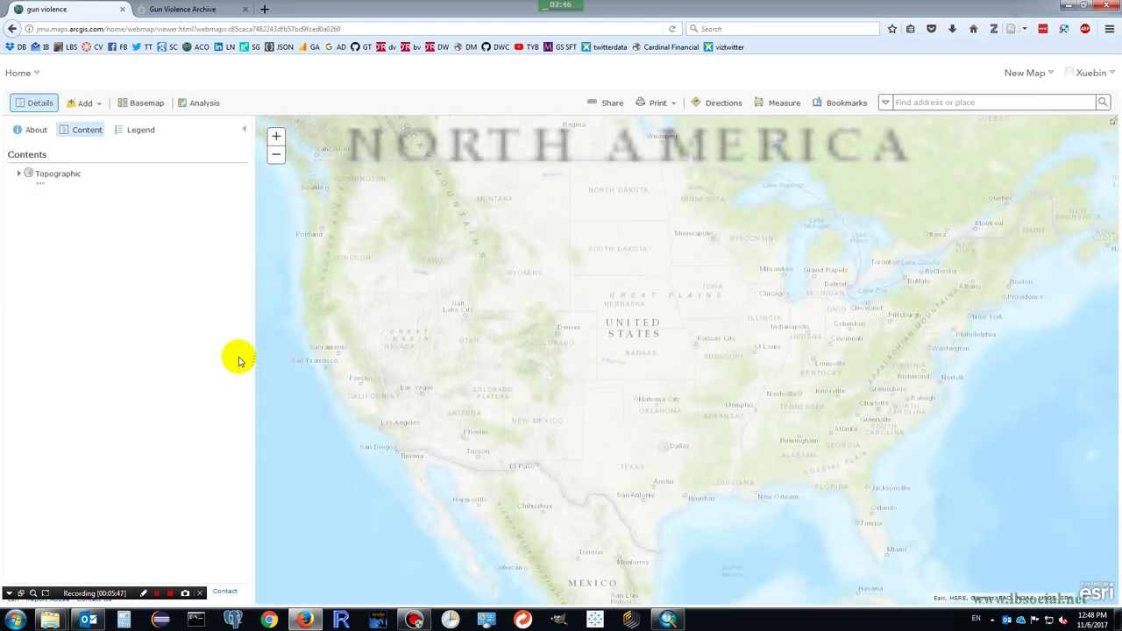
- Set the map's basemap to Dark Gray Canvas and add the gun_violence layer from My Content
click(145, 105)
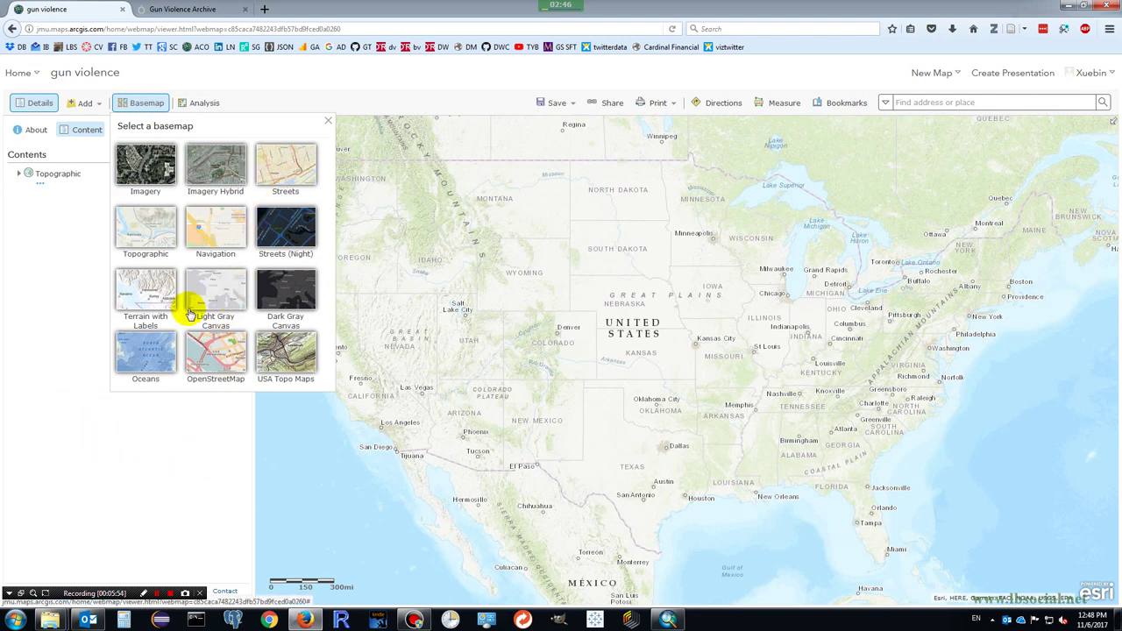
click(289, 298)
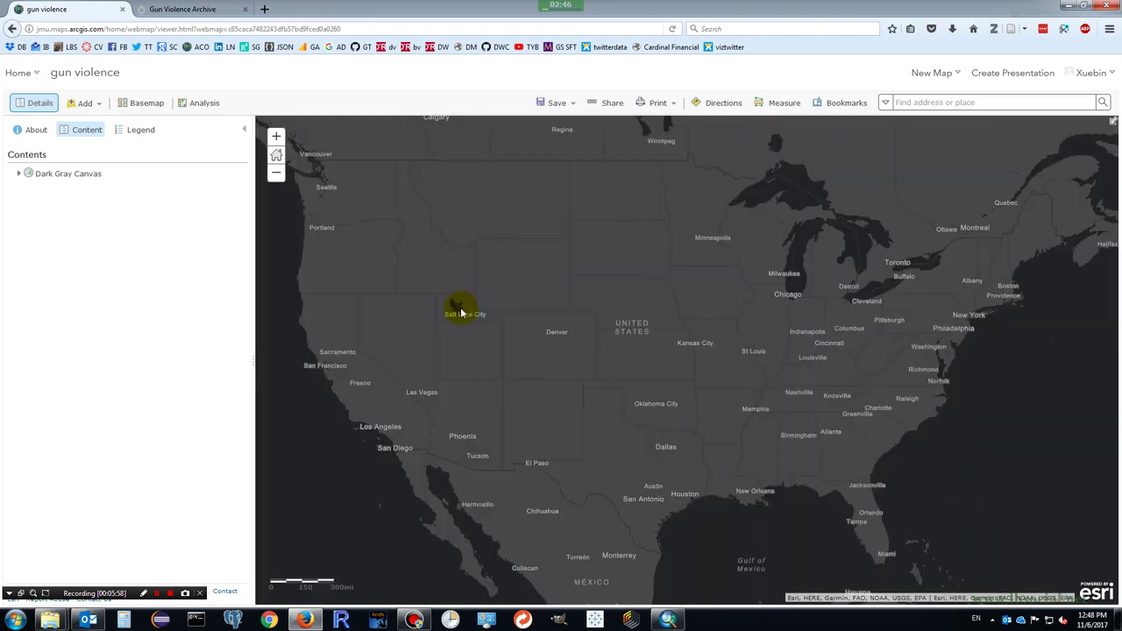
click(88, 104)
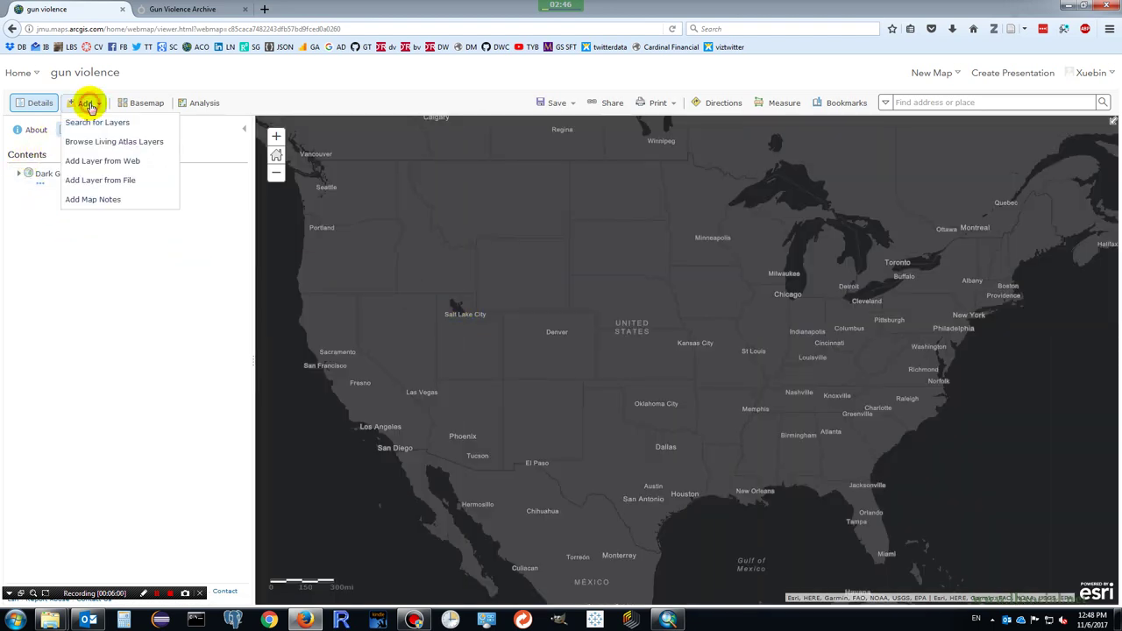
click(98, 119)
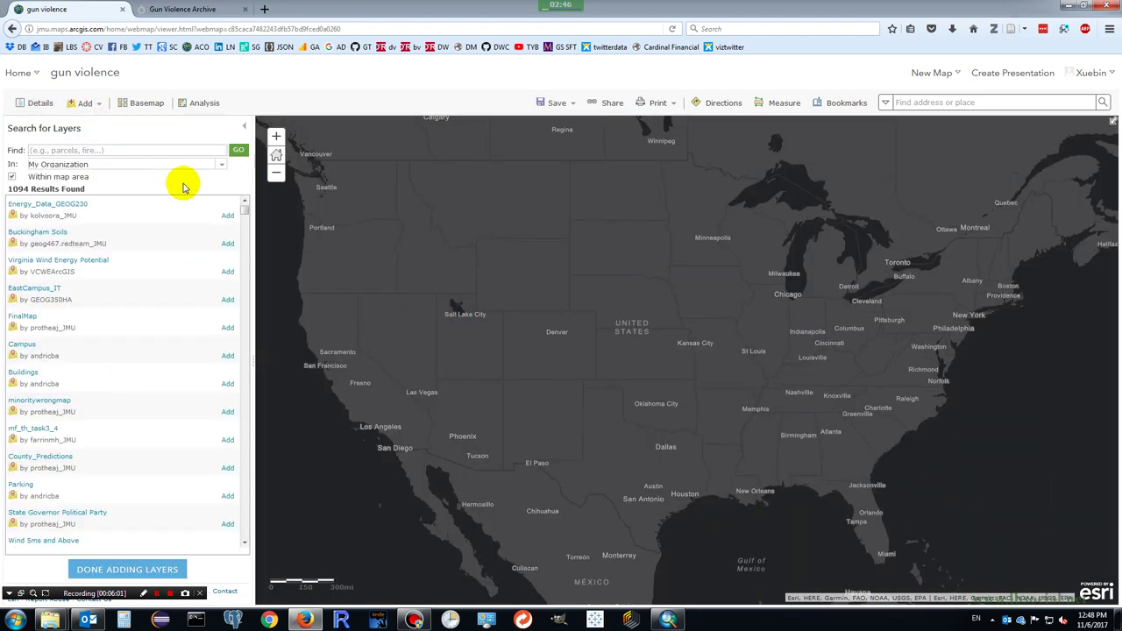
click(105, 165)
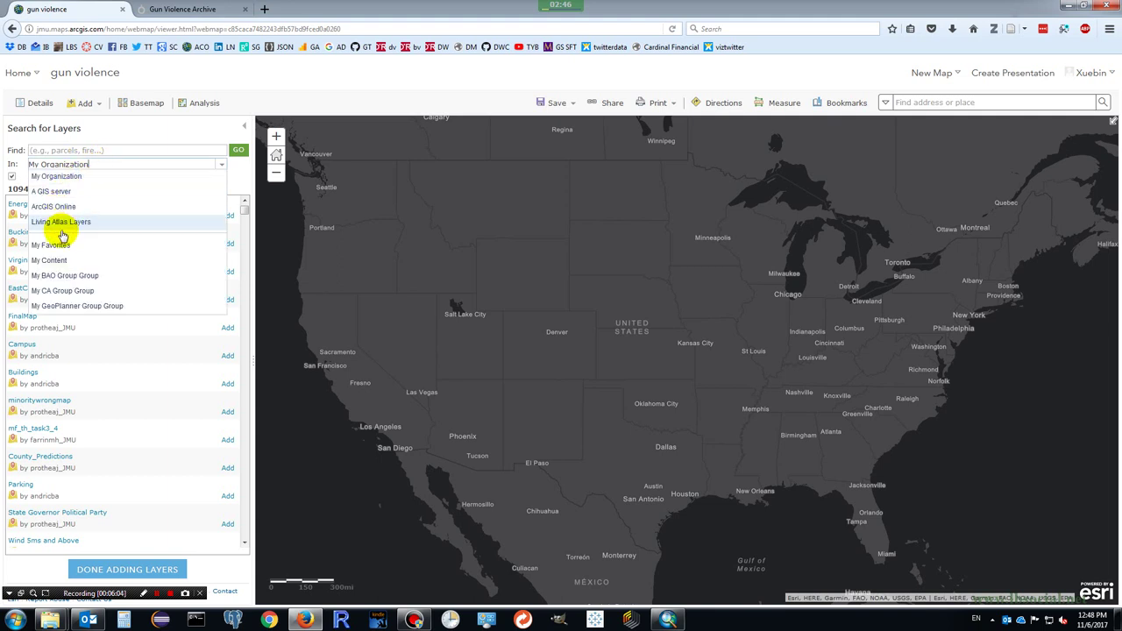
click(55, 260)
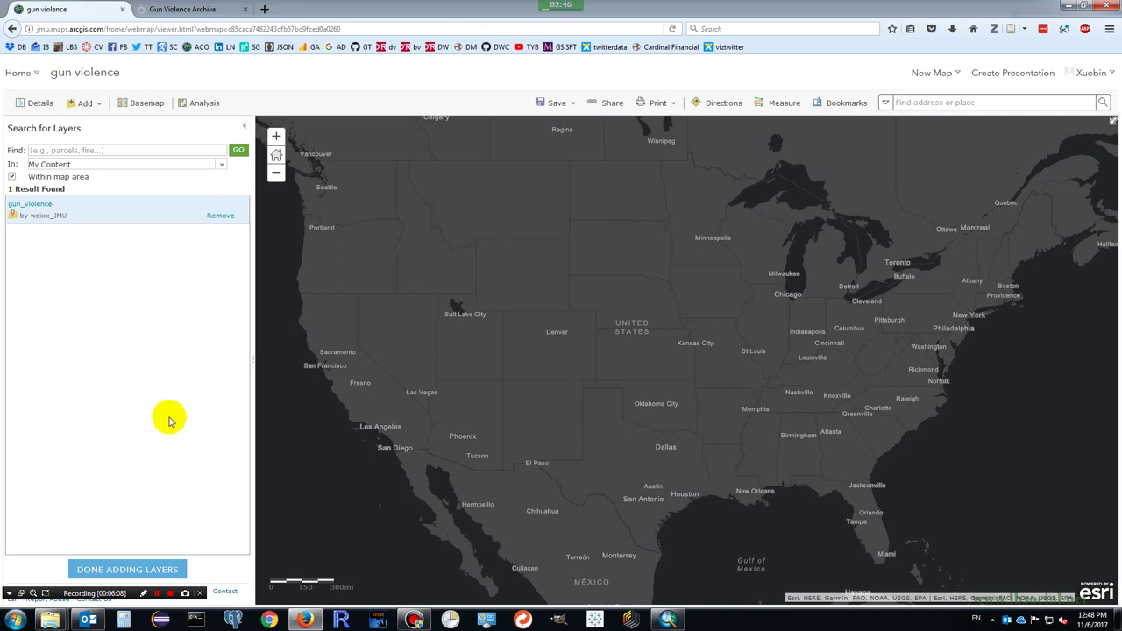
click(109, 570)
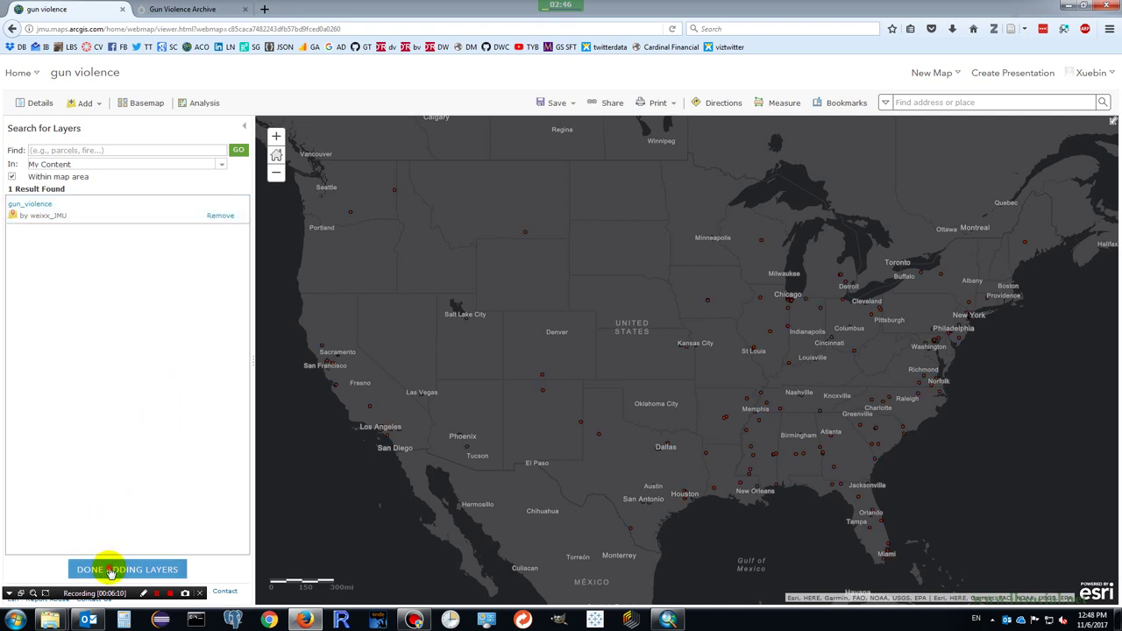
- Duplicate the gun violence layer and rename the original layer as "number of killed"
mouse_move(56, 176)
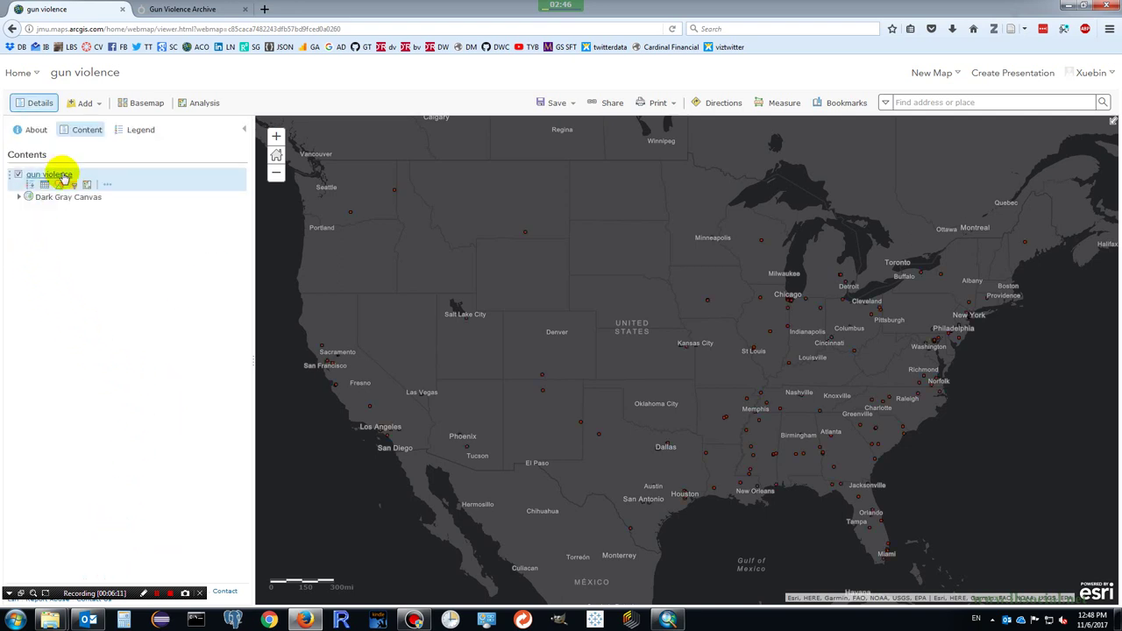
click(107, 185)
click(140, 301)
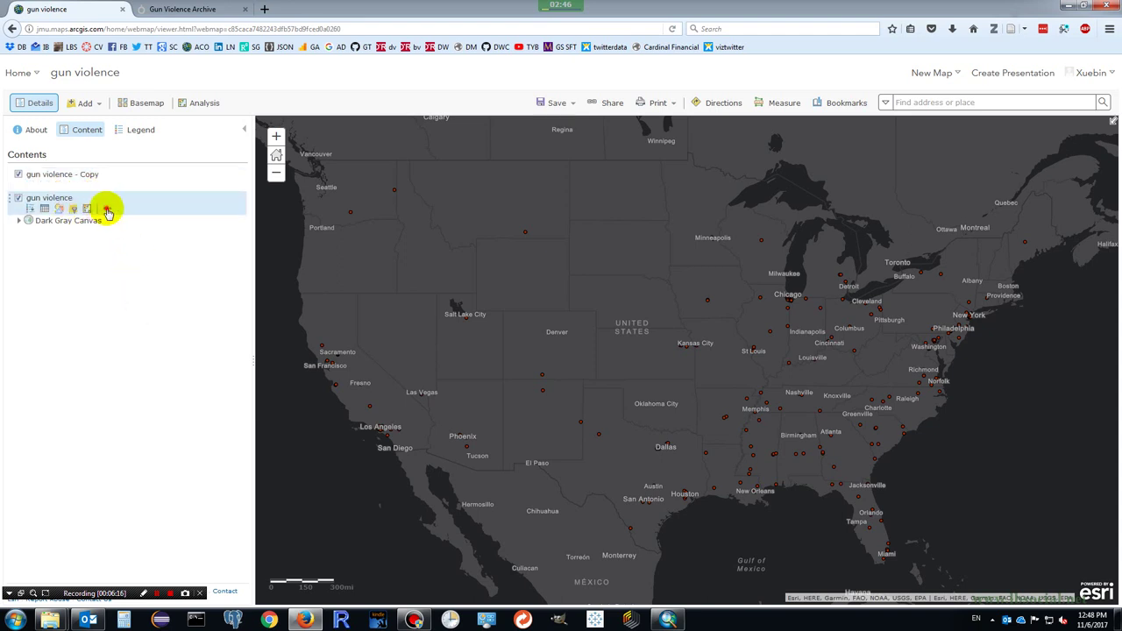
click(107, 211)
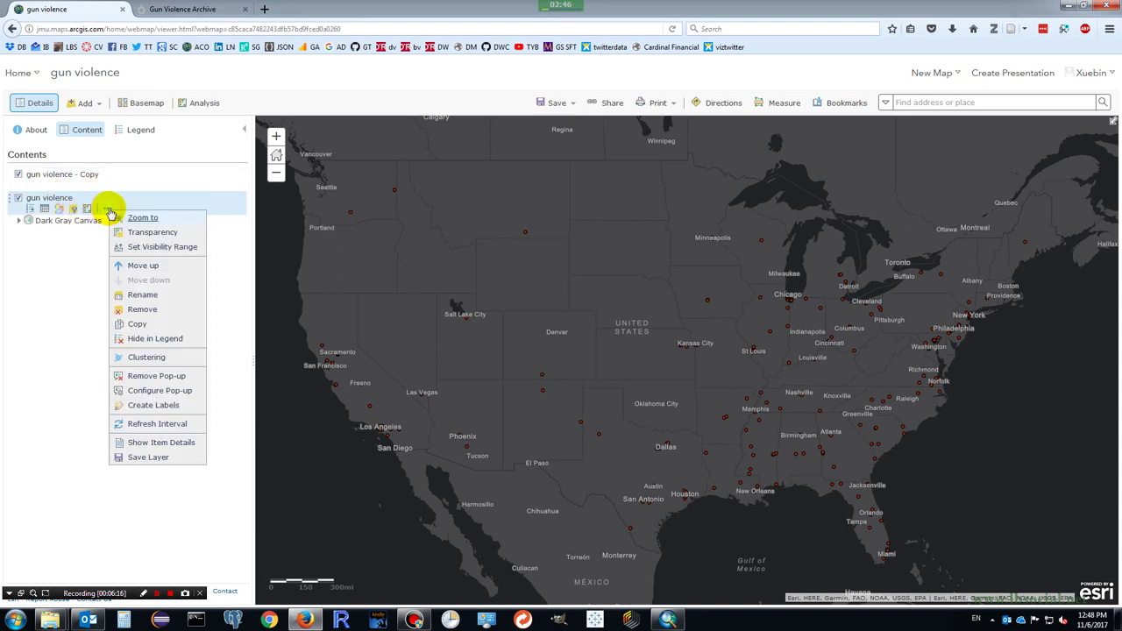
click(142, 296)
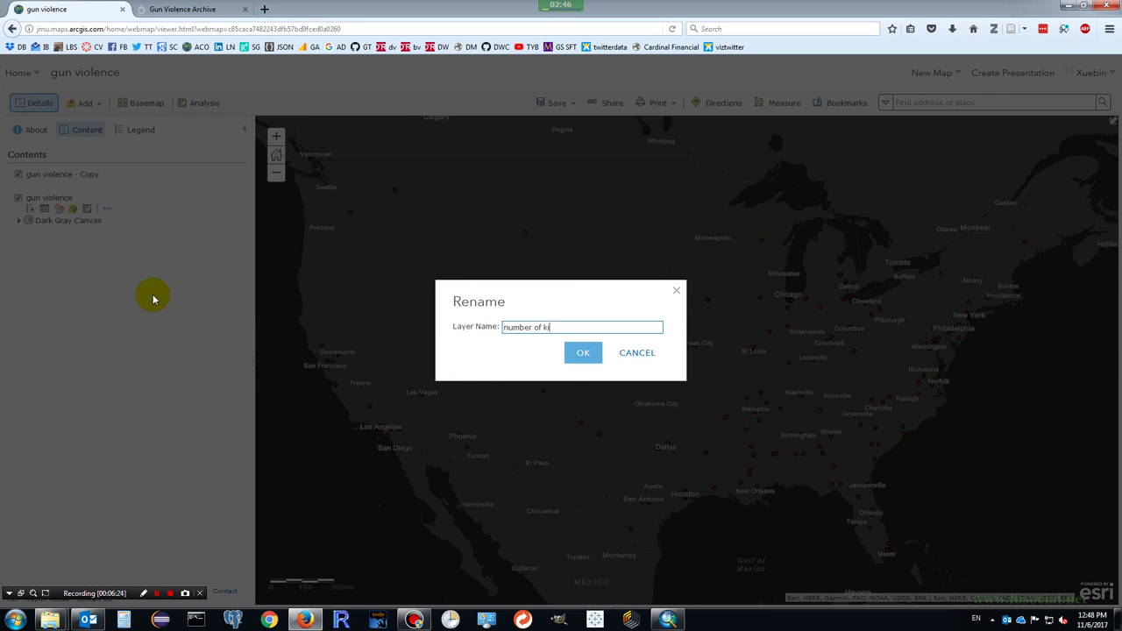
text(number of killed)
click(583, 353)
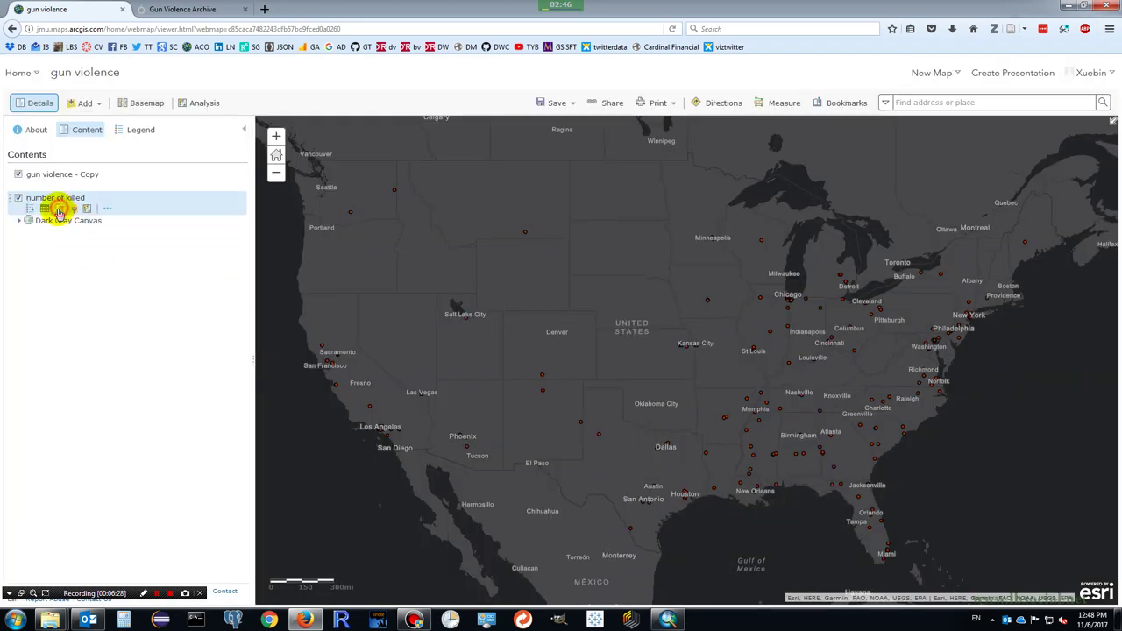
- Style the number of killed layer by F__Killed using Counts and Amounts (Size) with a red symbol fill
click(59, 211)
click(88, 188)
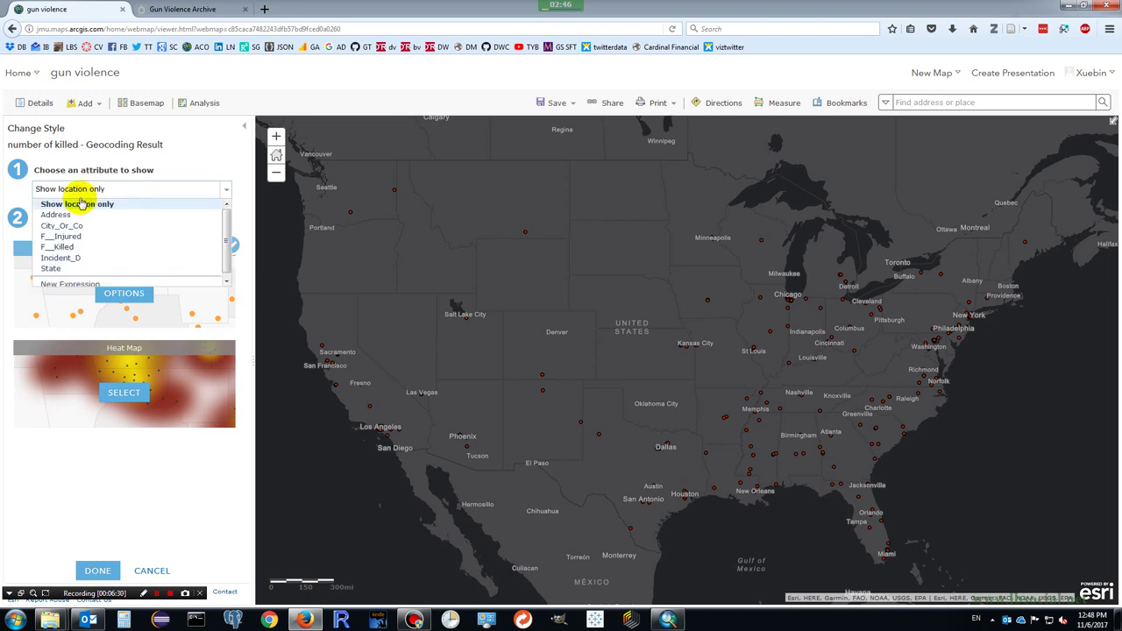
click(68, 246)
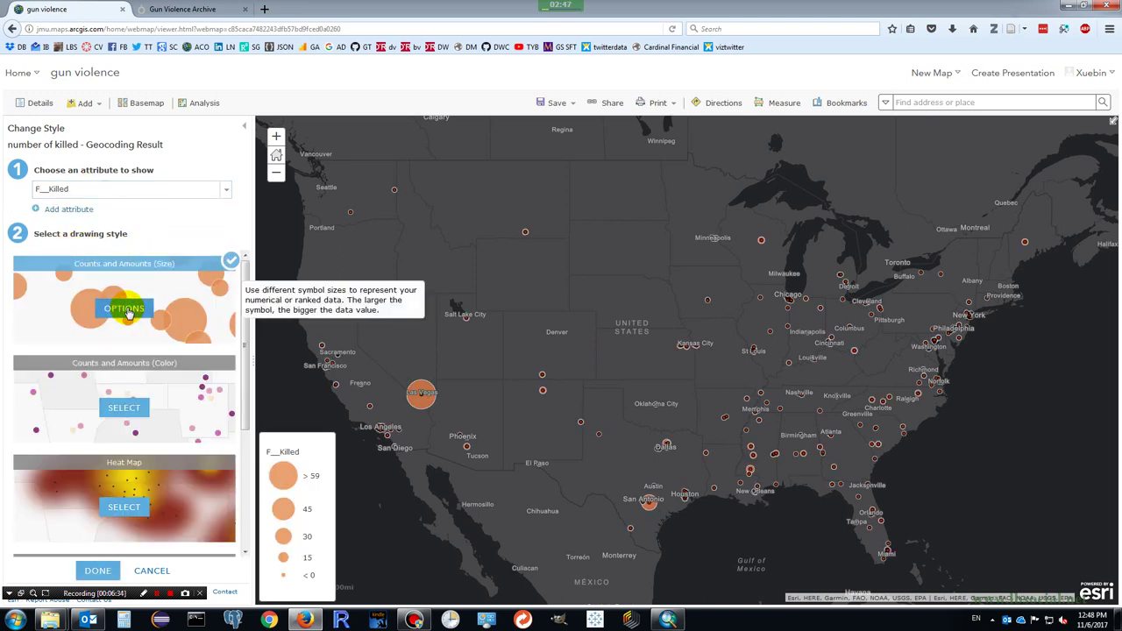
click(126, 310)
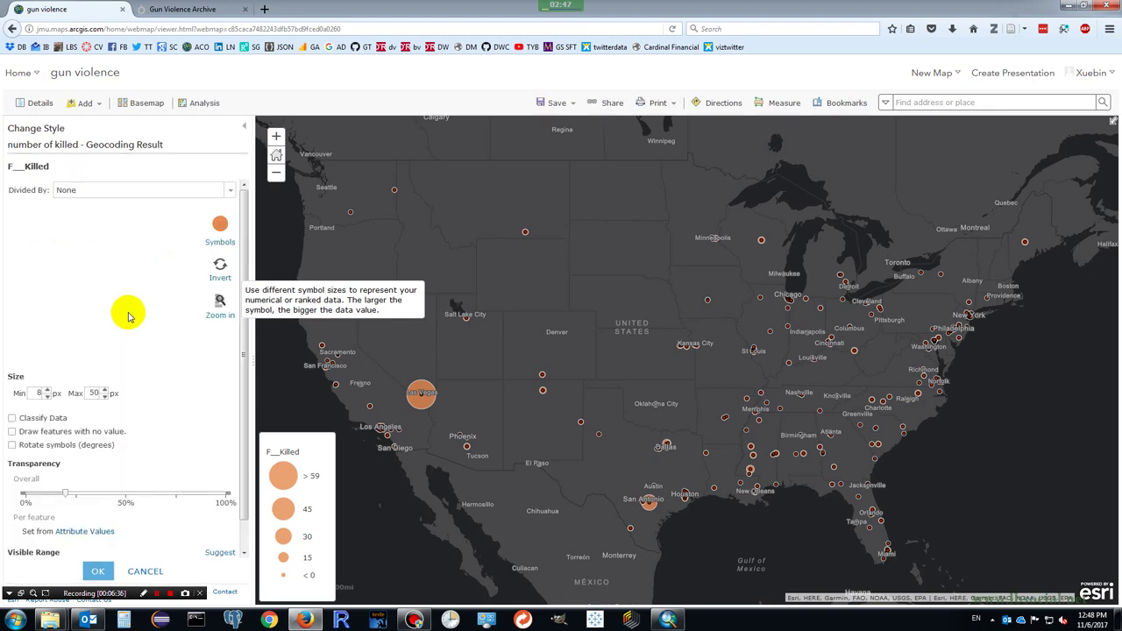
click(220, 224)
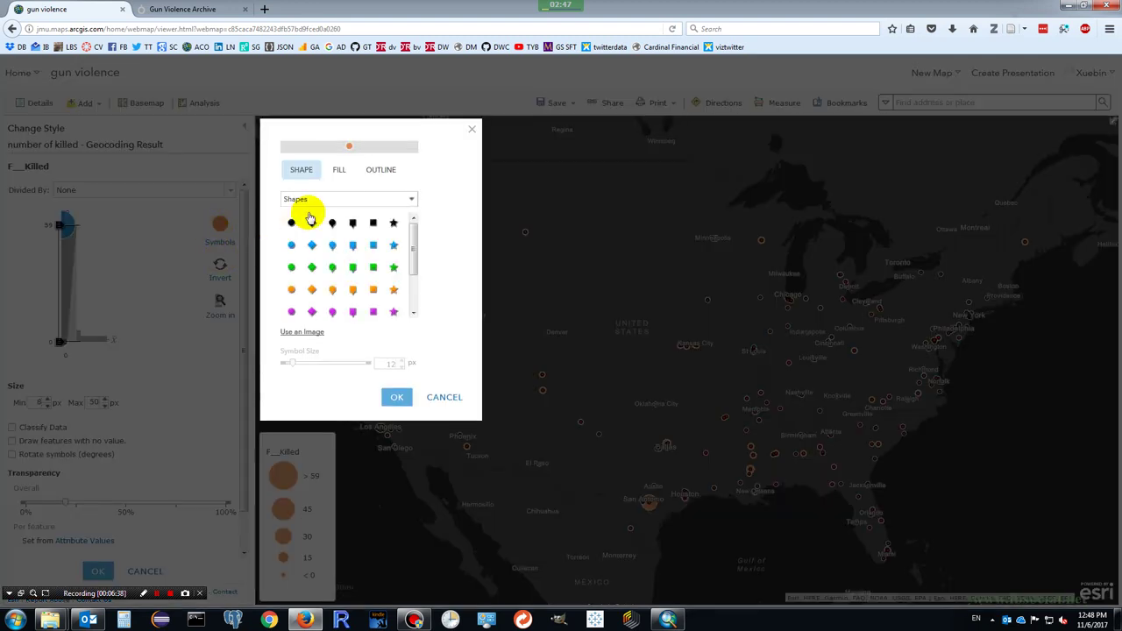
click(339, 169)
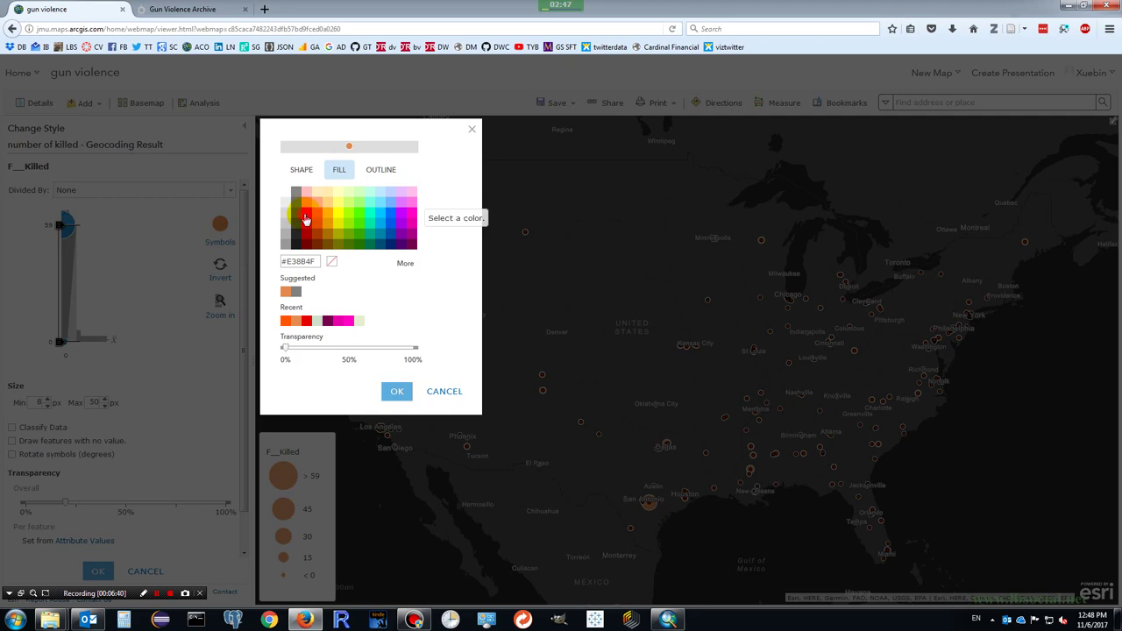
click(306, 218)
click(397, 391)
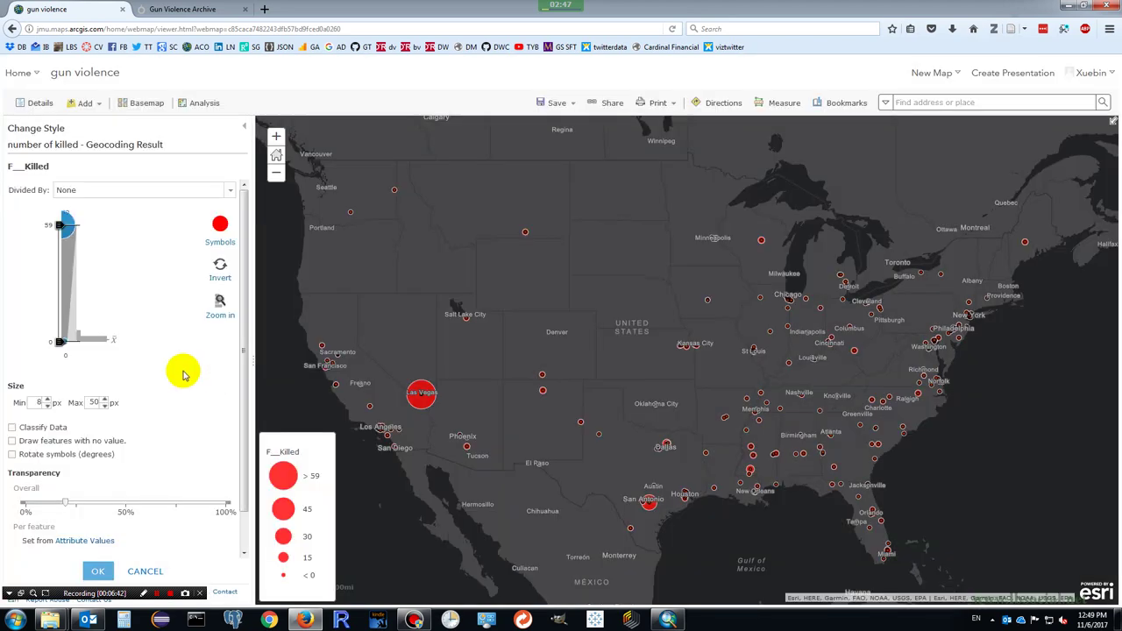
click(98, 573)
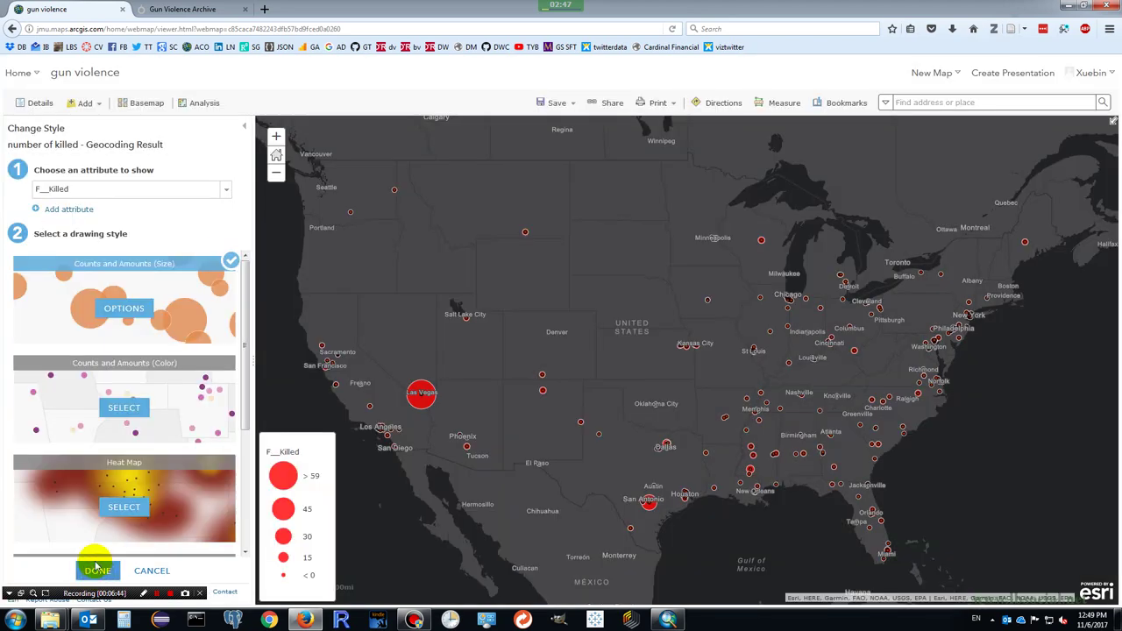
click(96, 573)
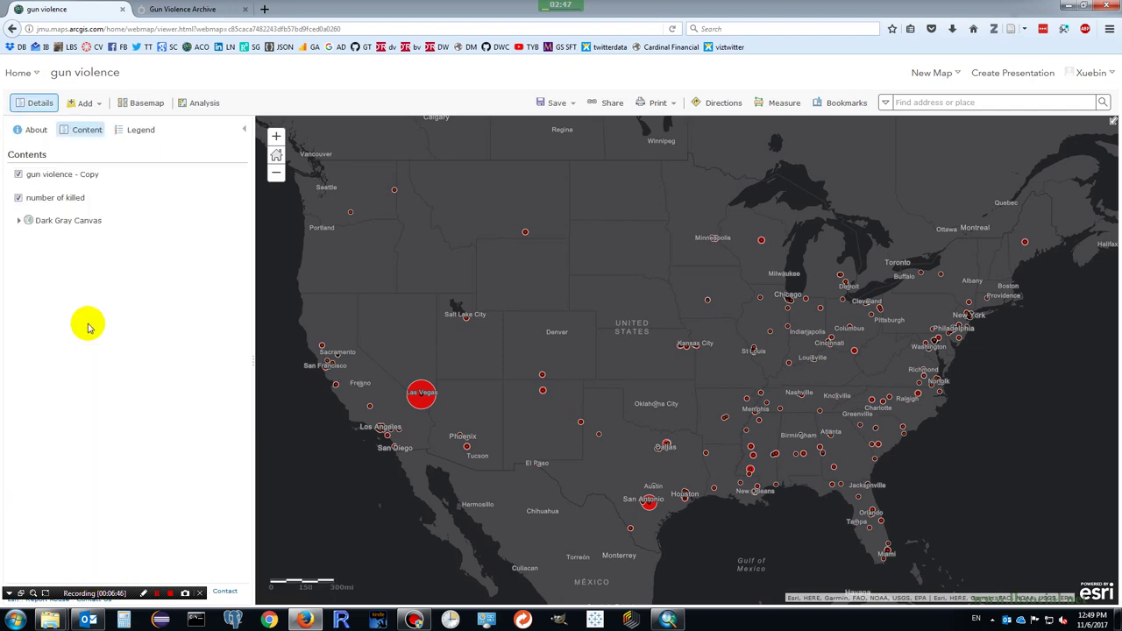
- Rename the gun violence - Copy layer as "number of injured"
click(106, 186)
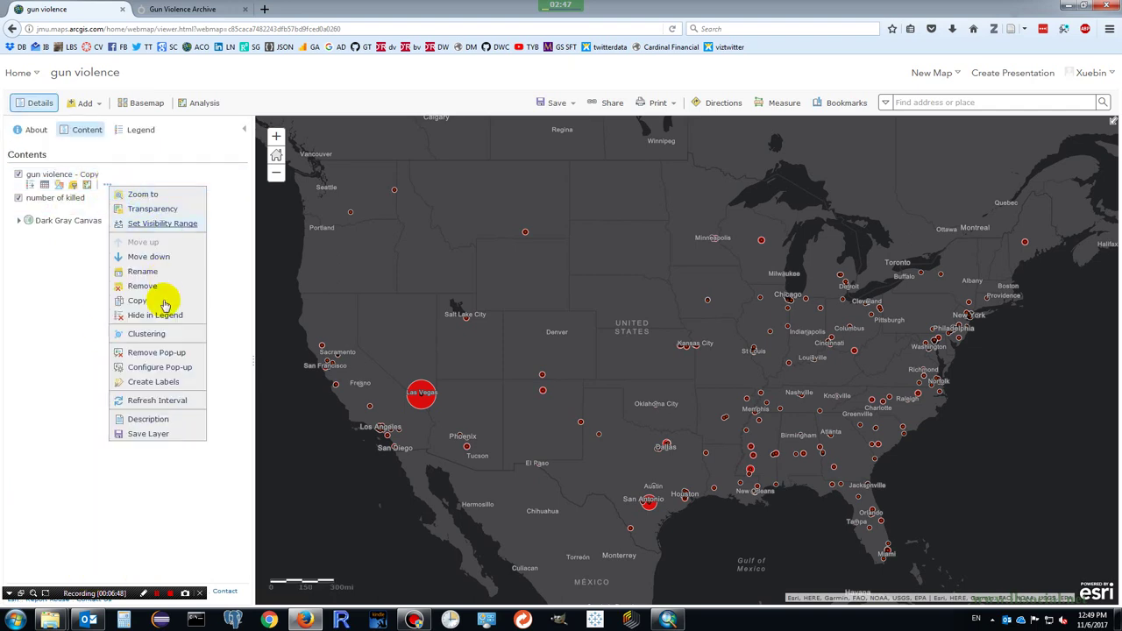
click(143, 273)
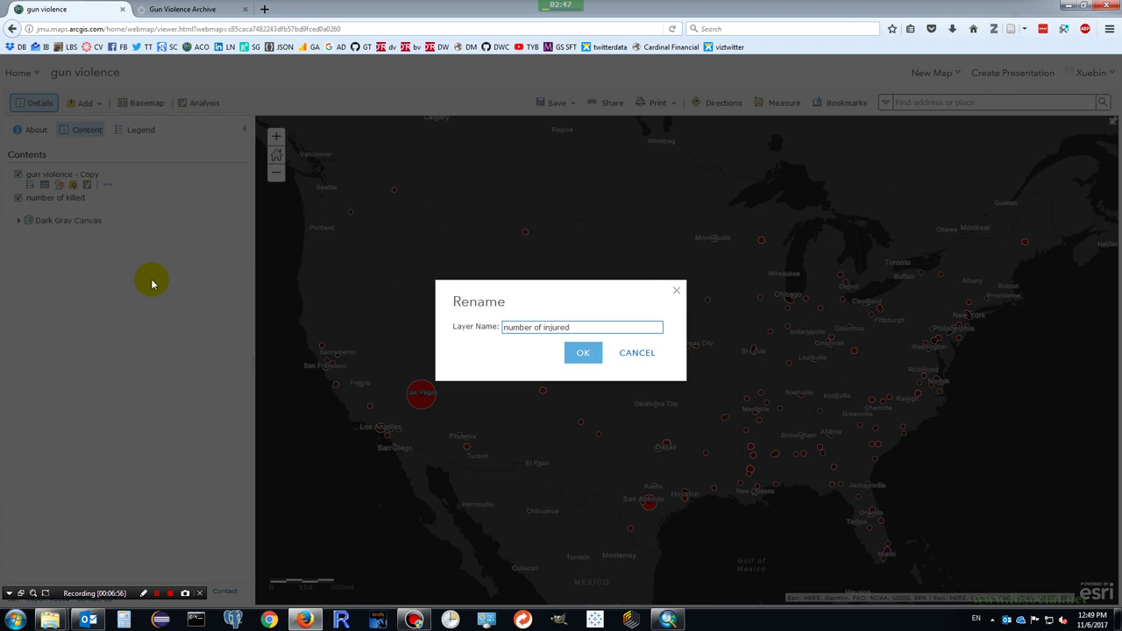
click(583, 353)
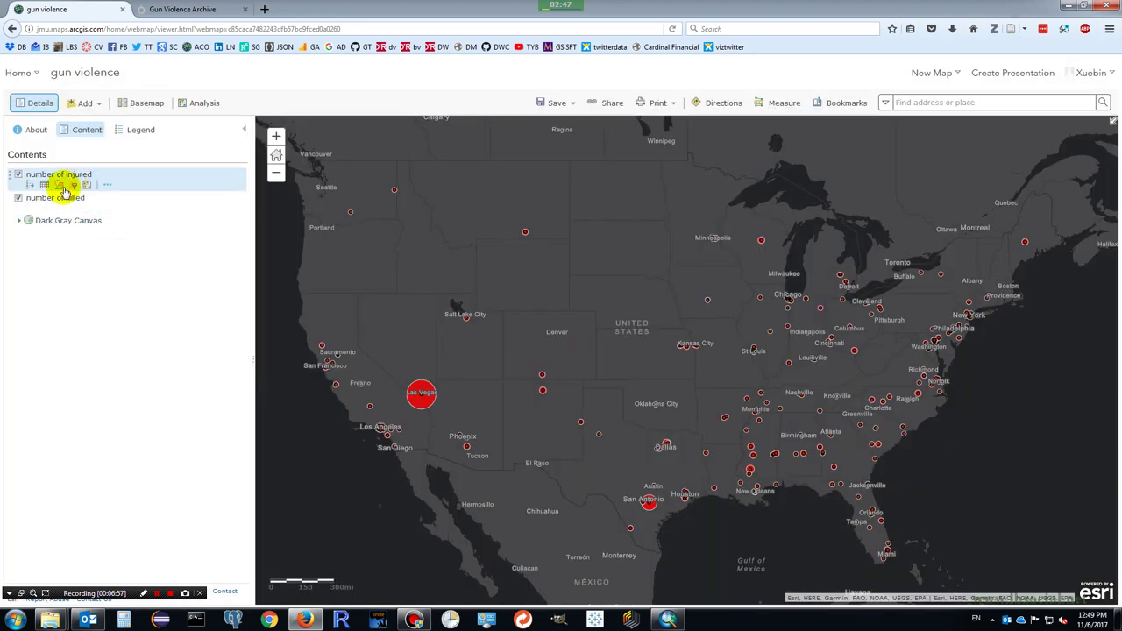
- Style the number of injured layer by F__Injured using Counts and Amounts (Size) and open that drawing style's options
click(58, 186)
click(97, 189)
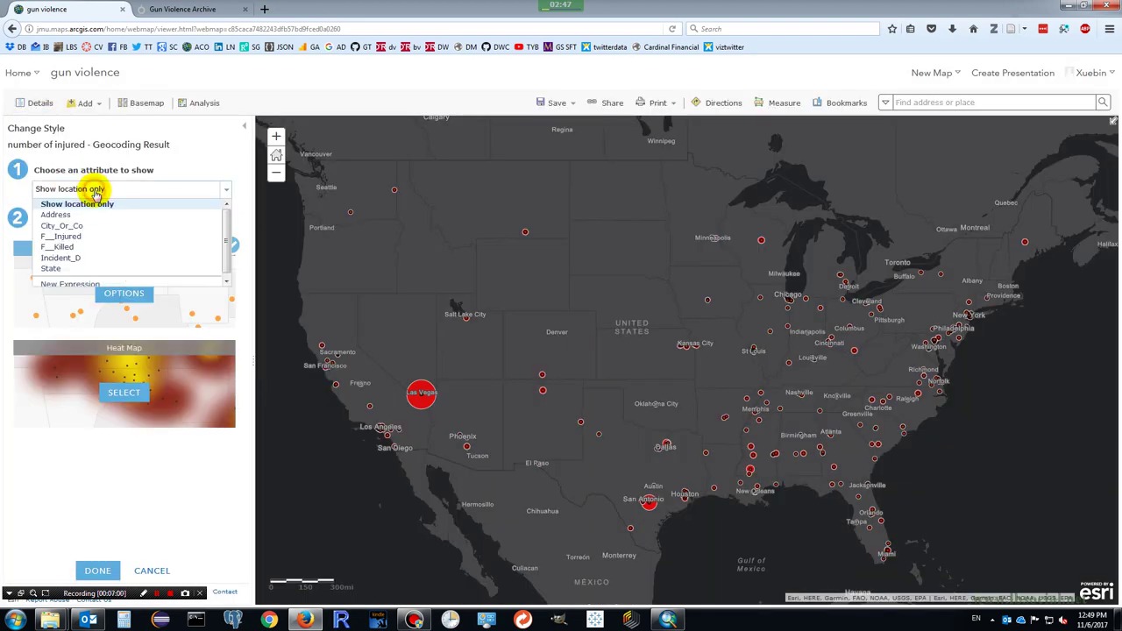
click(72, 243)
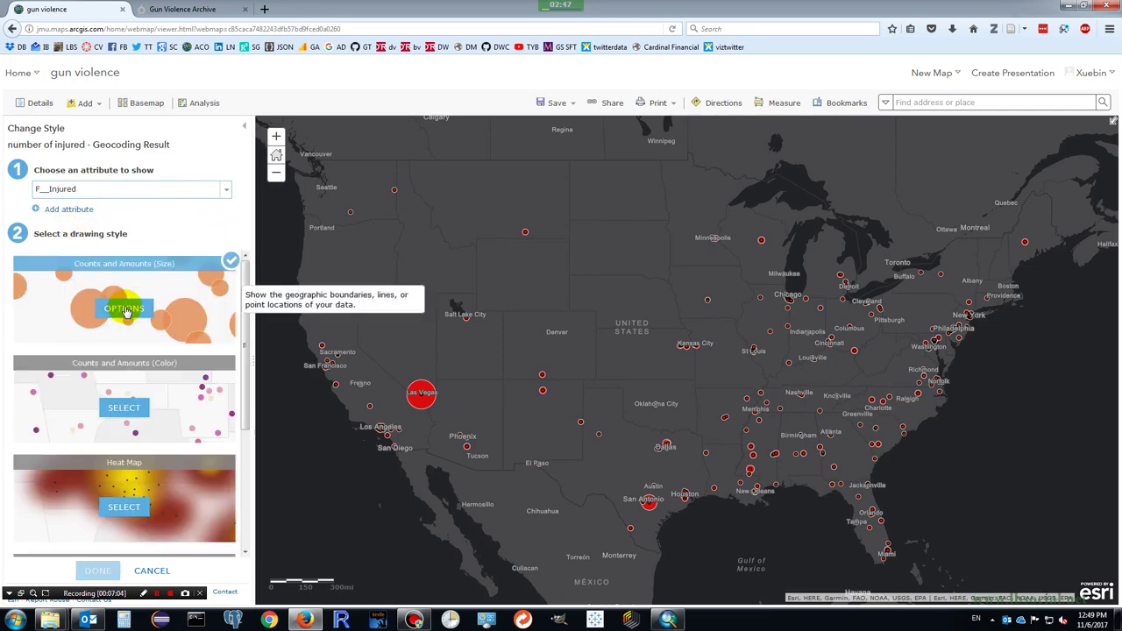
click(120, 307)
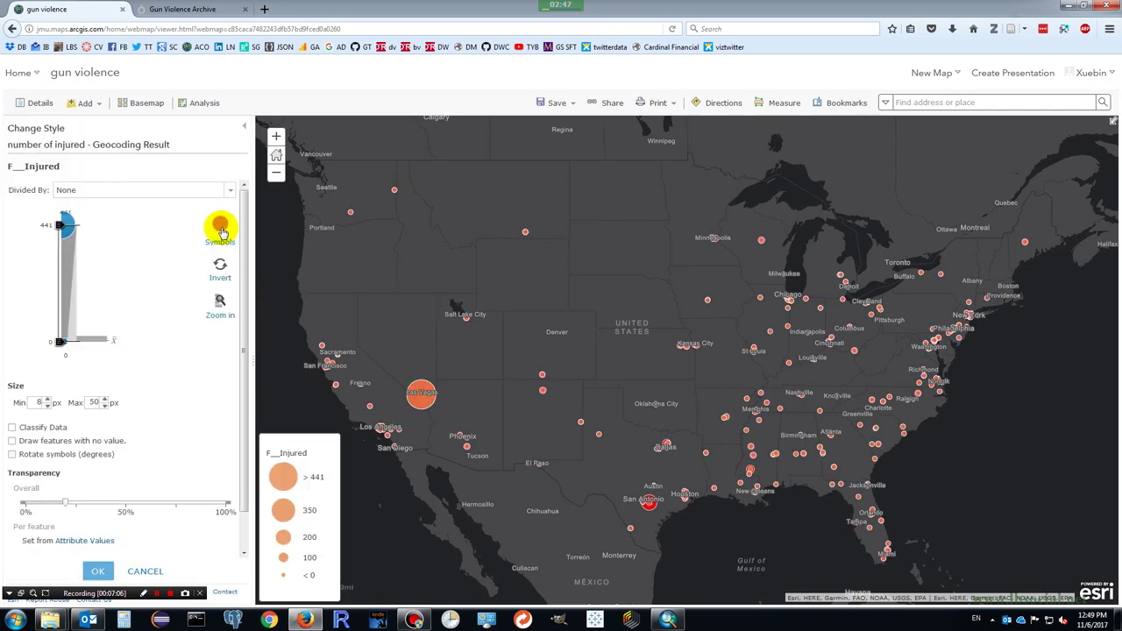
- Set the fill color of the number of injured symbols to orange-red #FF5500
click(220, 226)
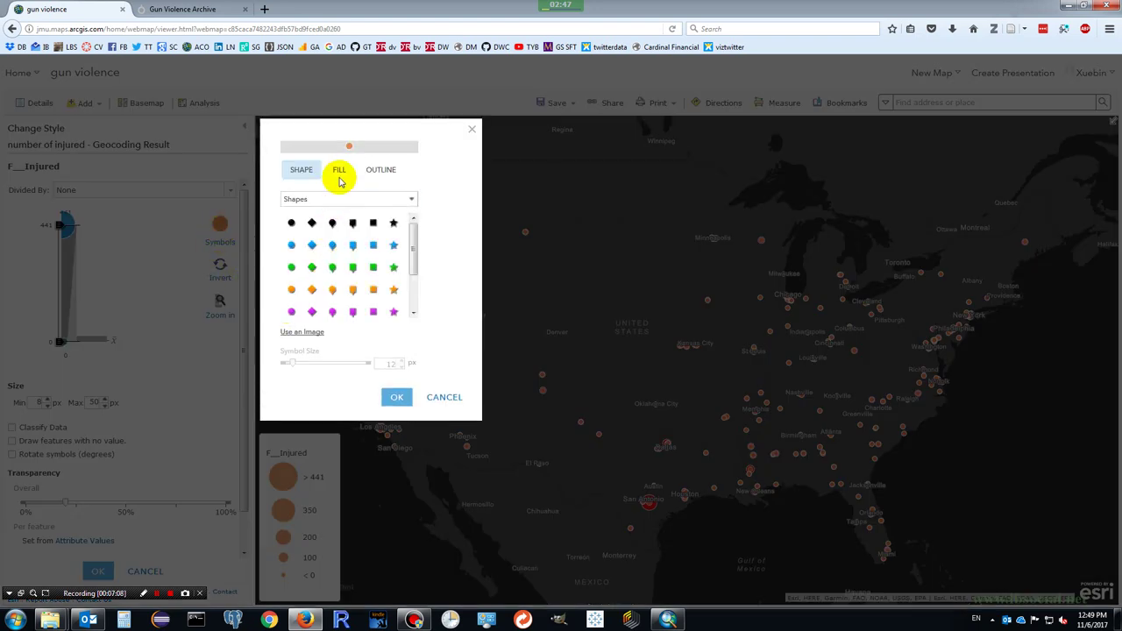
click(340, 169)
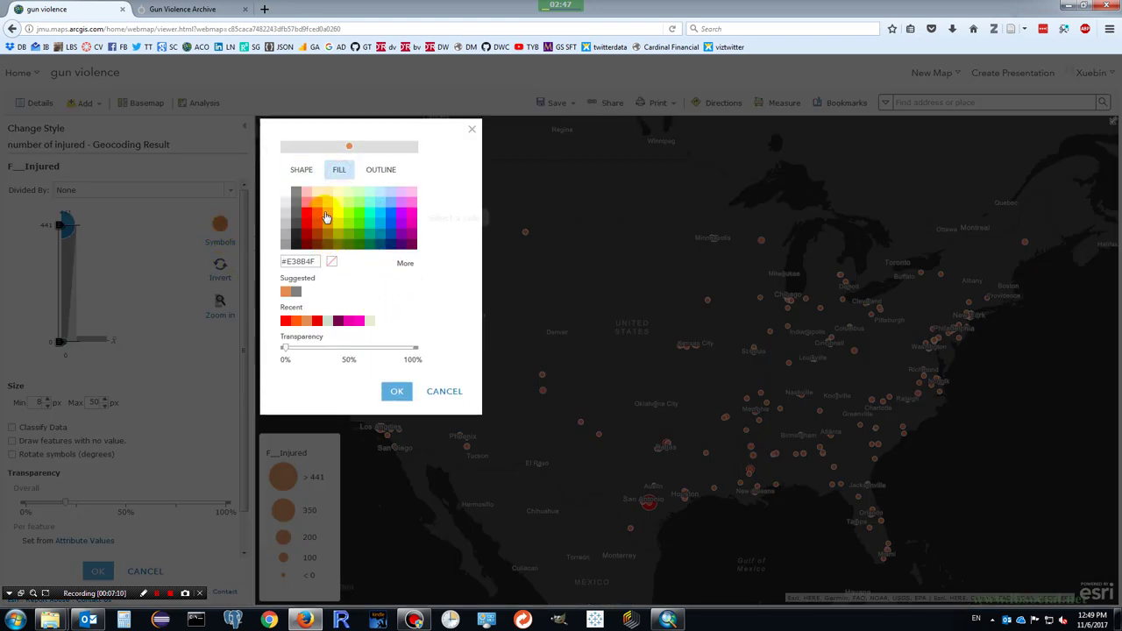
click(396, 391)
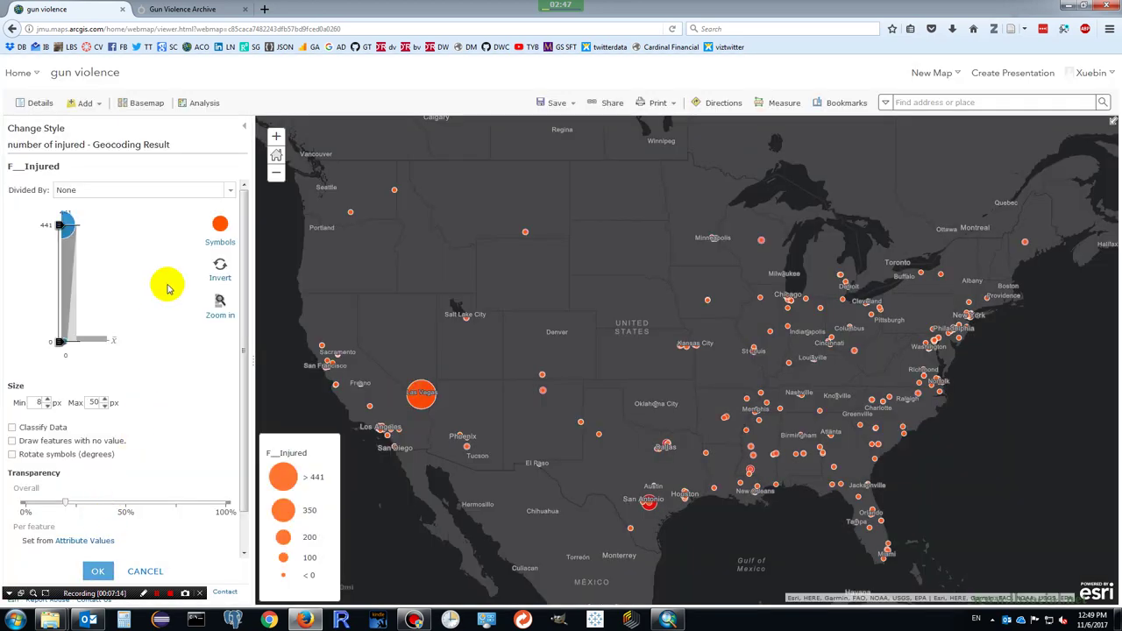
- Set the fill color of the number of injured symbols to yellow and apply the layer style
click(220, 225)
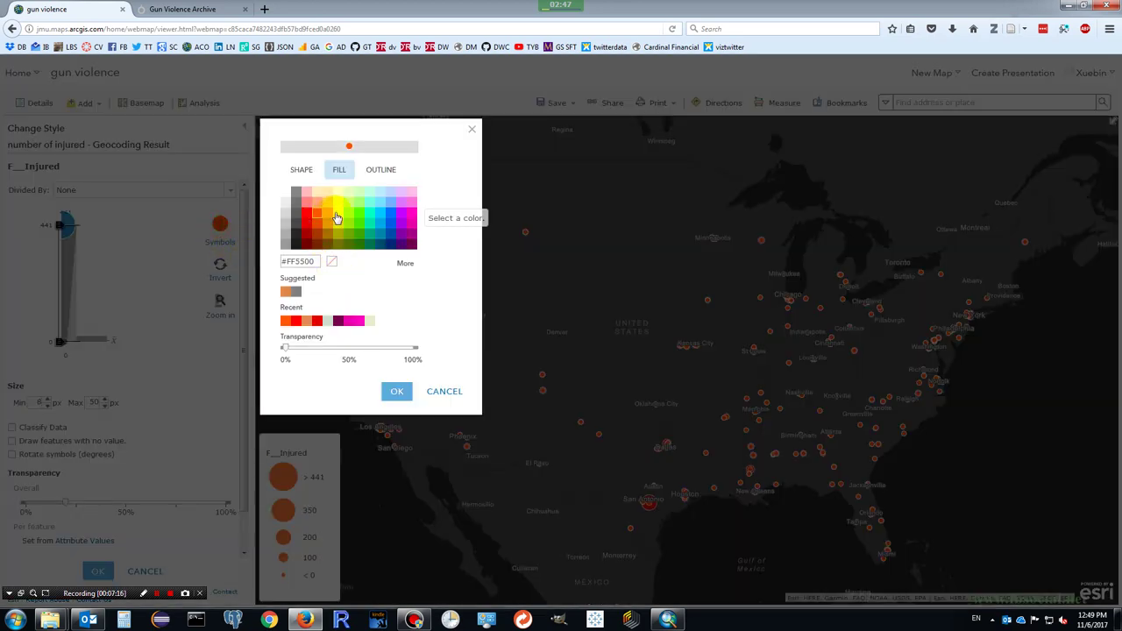
click(397, 391)
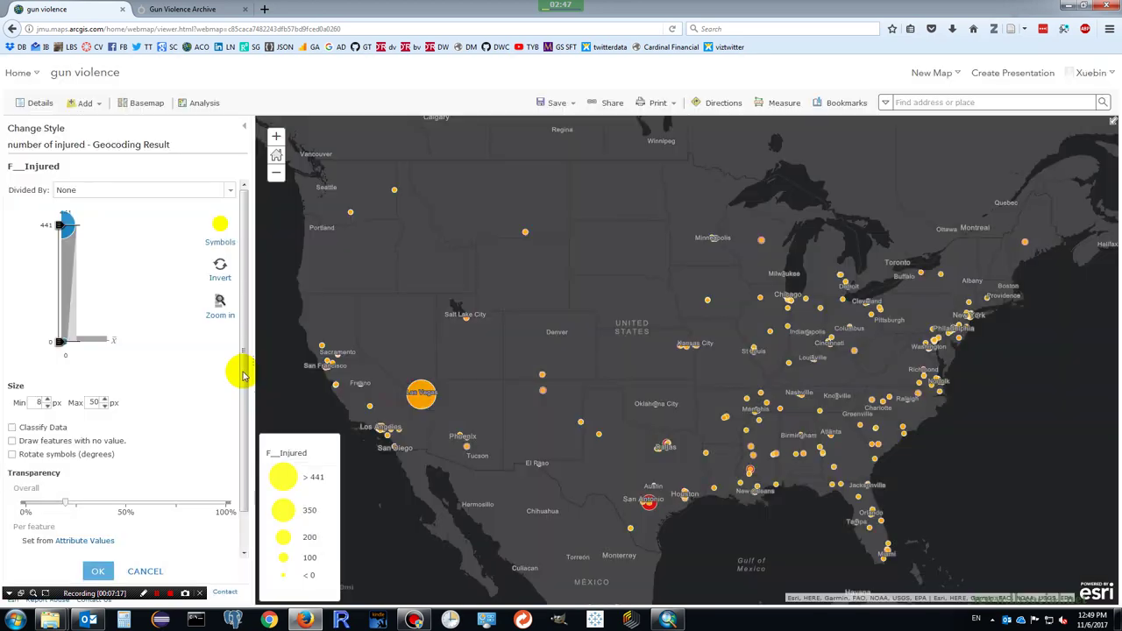
click(98, 570)
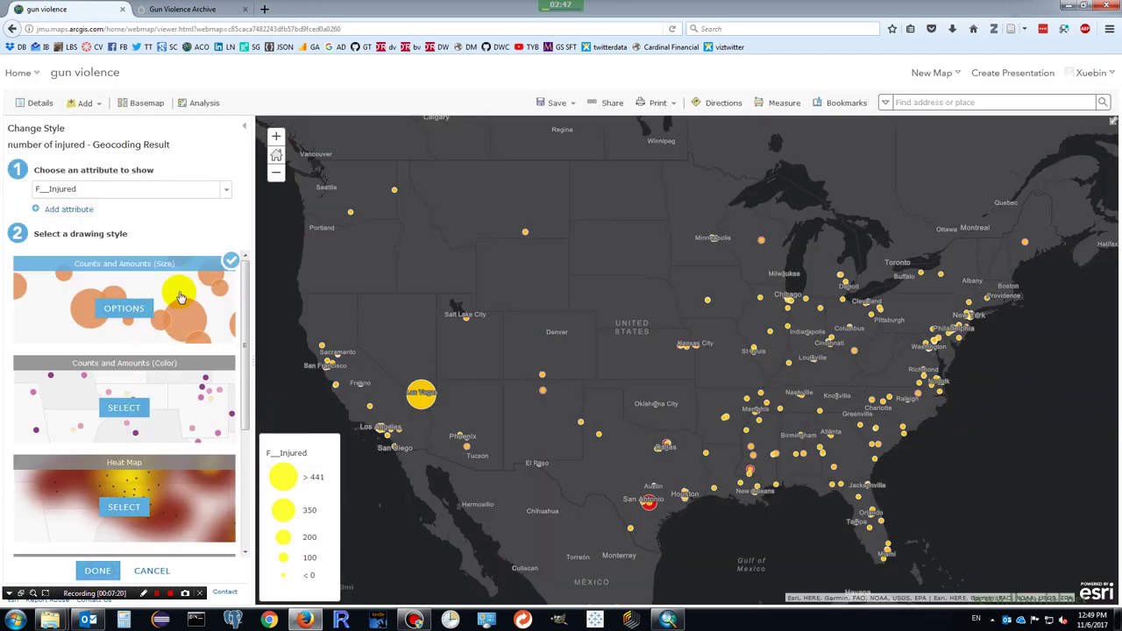
click(98, 571)
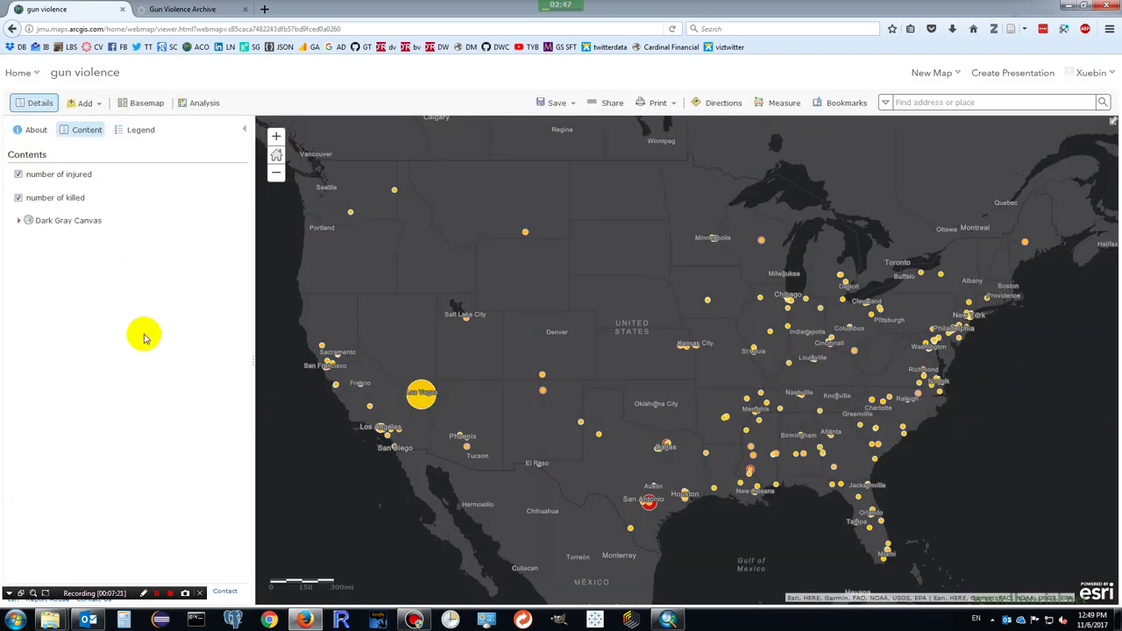
- Save the gun violence web map and return to the account's content list
click(553, 105)
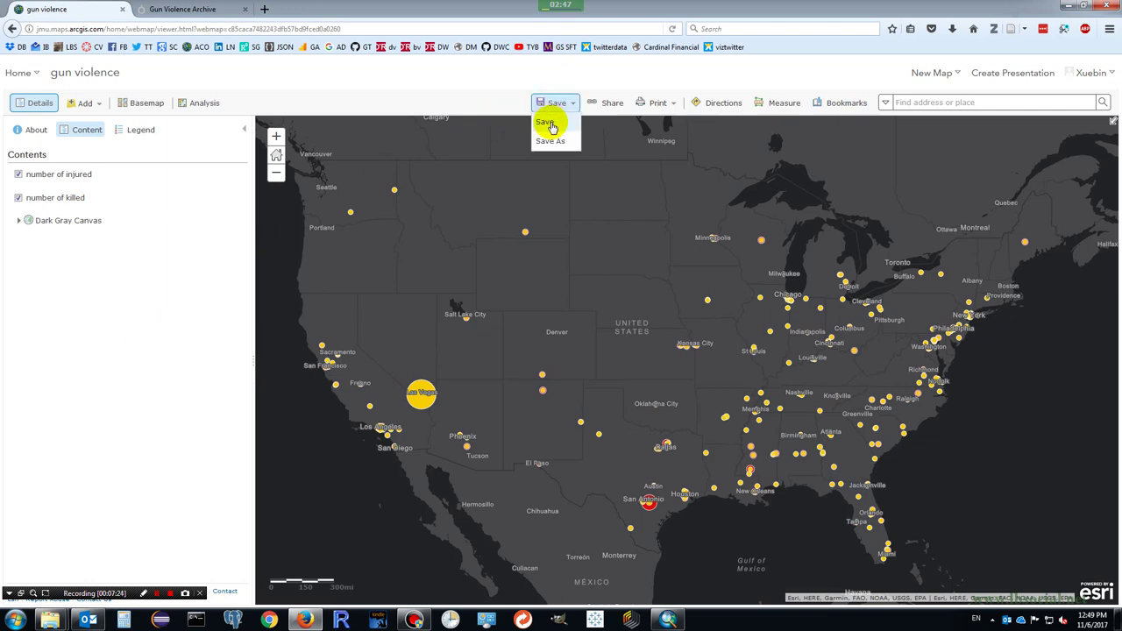
click(551, 129)
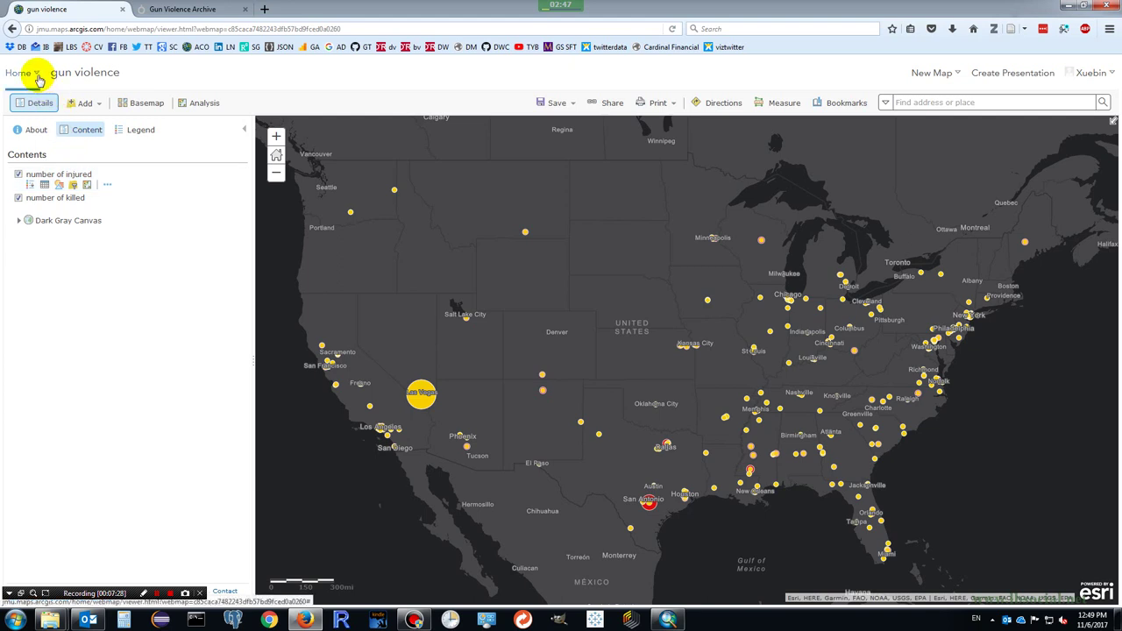
click(39, 77)
click(33, 194)
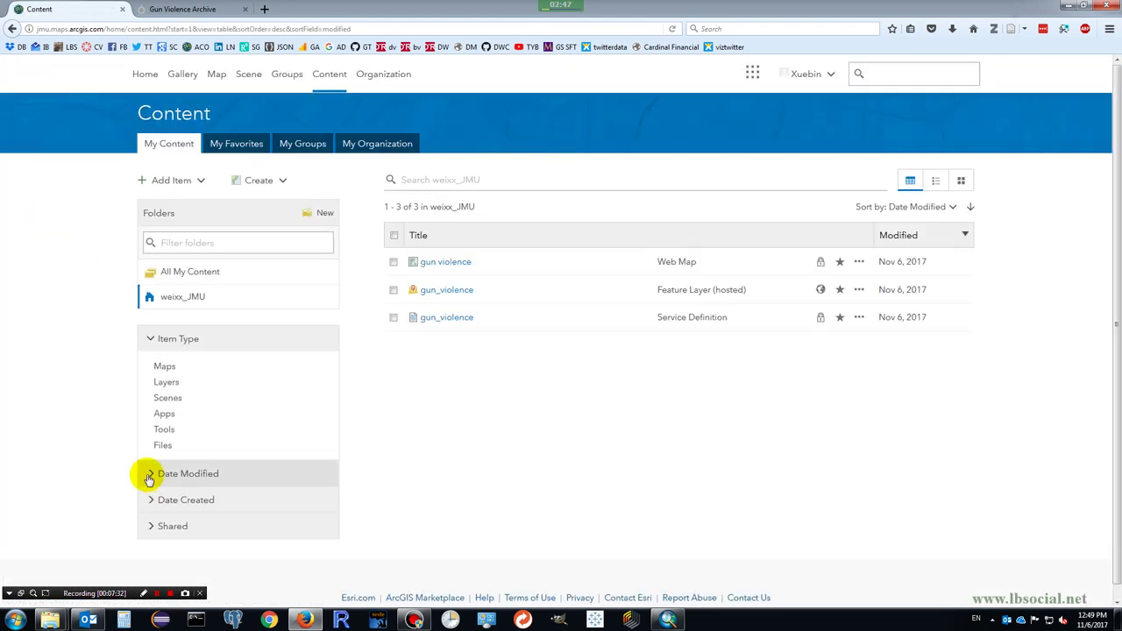
click(143, 594)
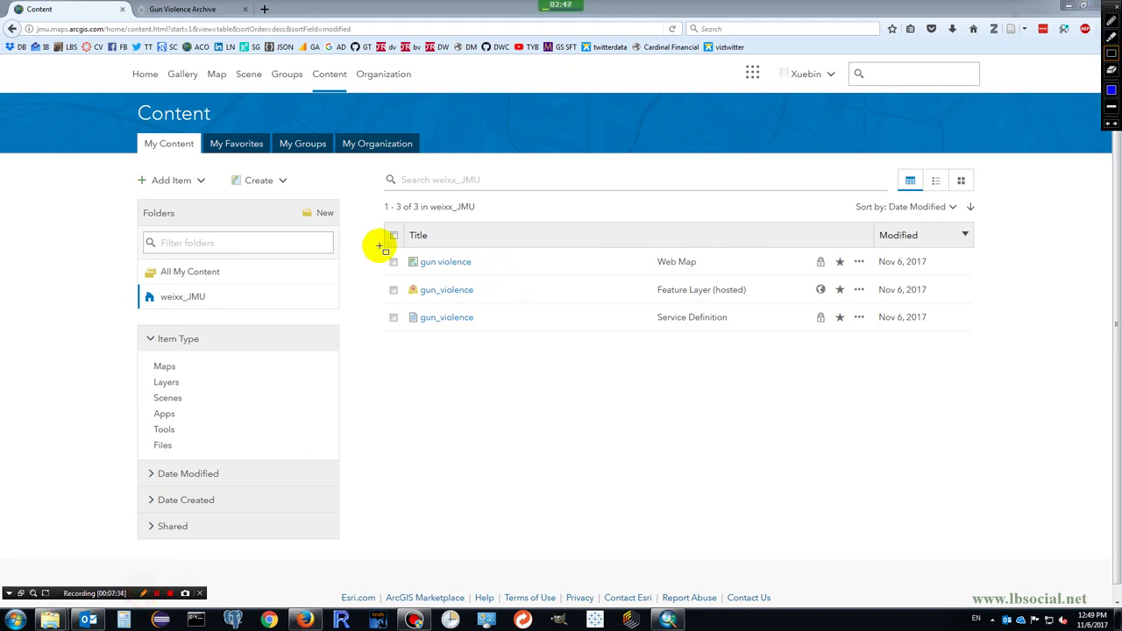
drag(375, 244, 519, 281)
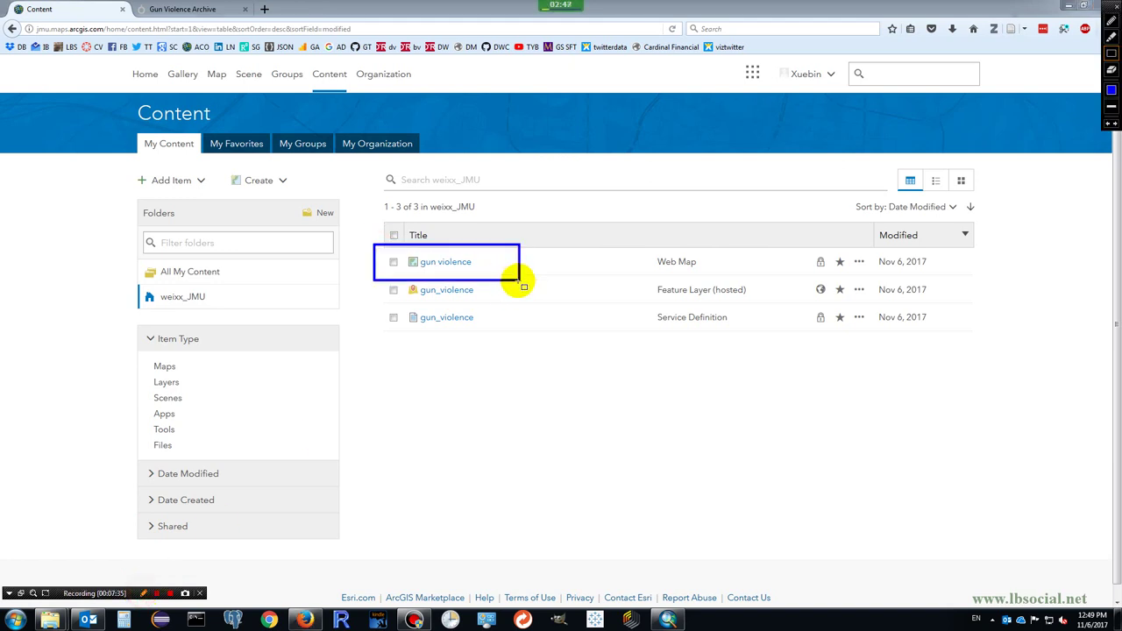
click(144, 594)
- Start a new 2D Web AppBuilder app titled "Gun Violence in USA 2017" with the tag "gun violence"
click(260, 180)
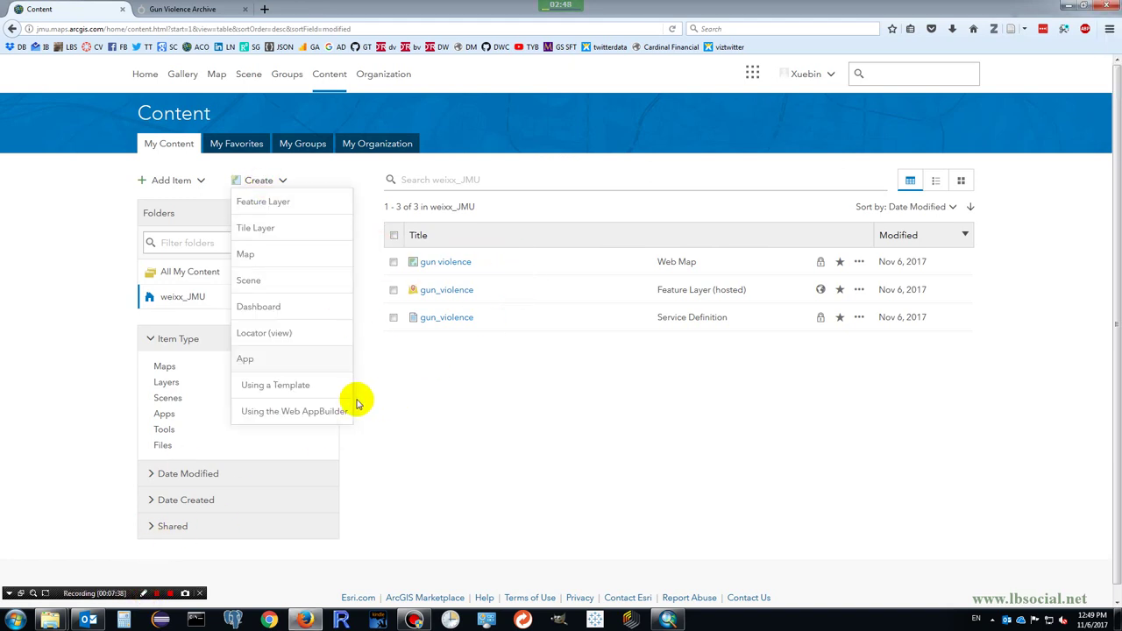
click(316, 413)
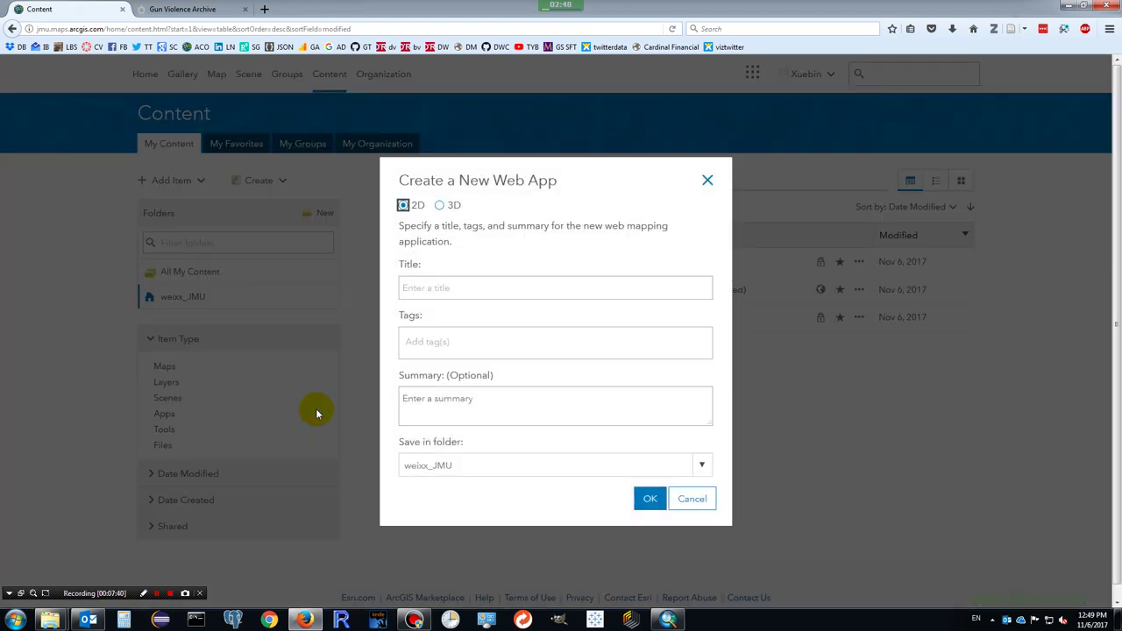
click(438, 292)
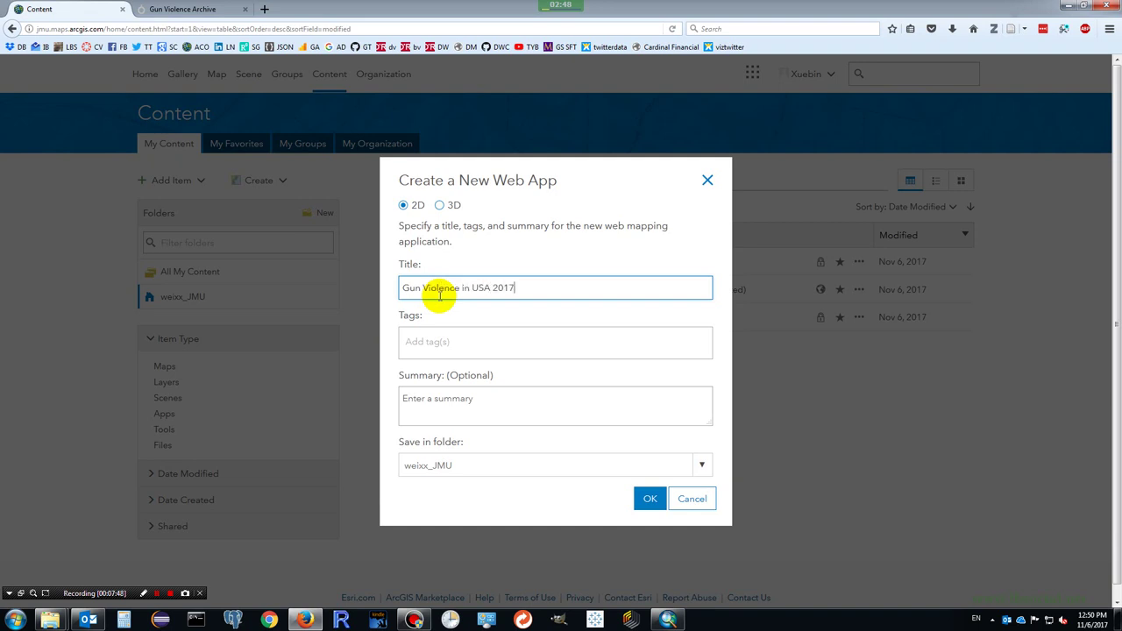
click(444, 334)
text(gun)
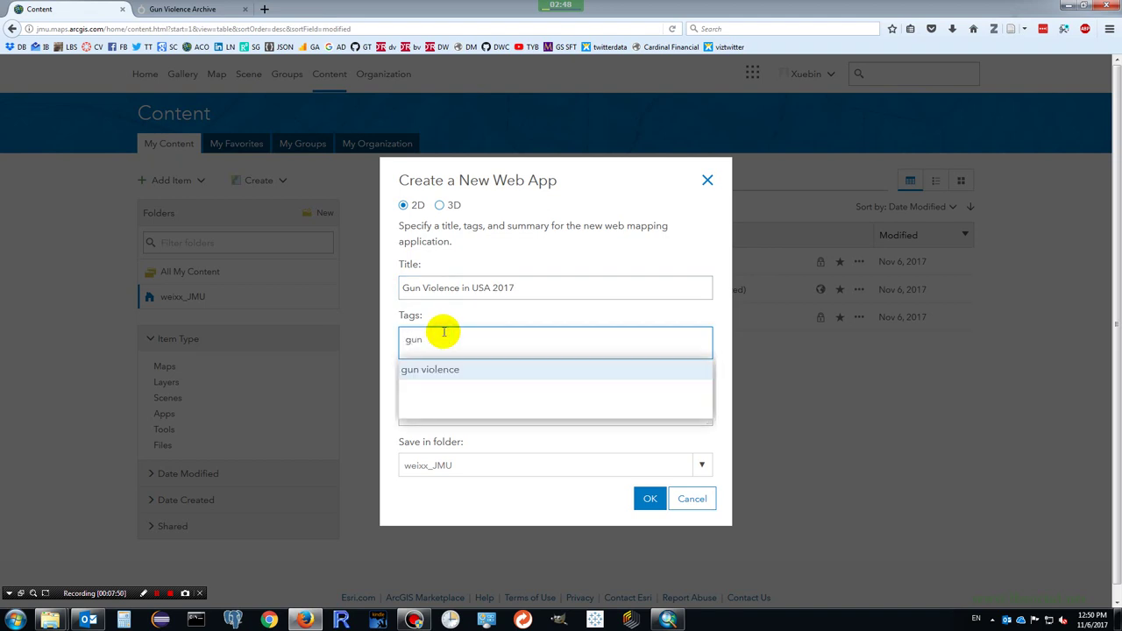
click(431, 368)
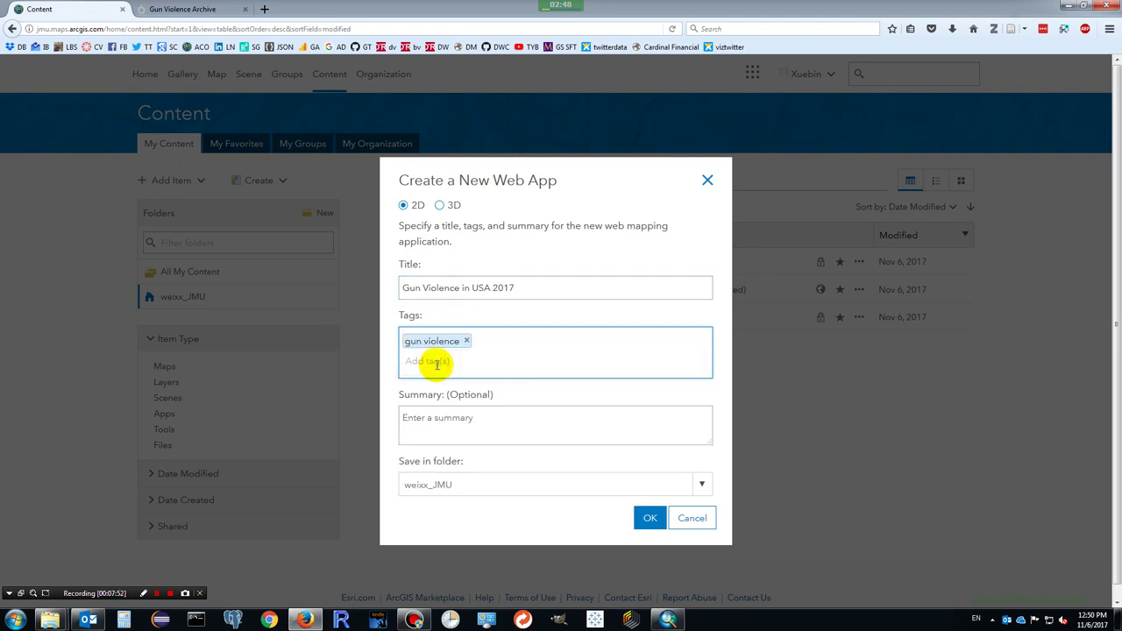
- Enter the summary "Gun Violence in USA 2017. Data:" with the Gun Violence Archive web address and create the app
click(464, 421)
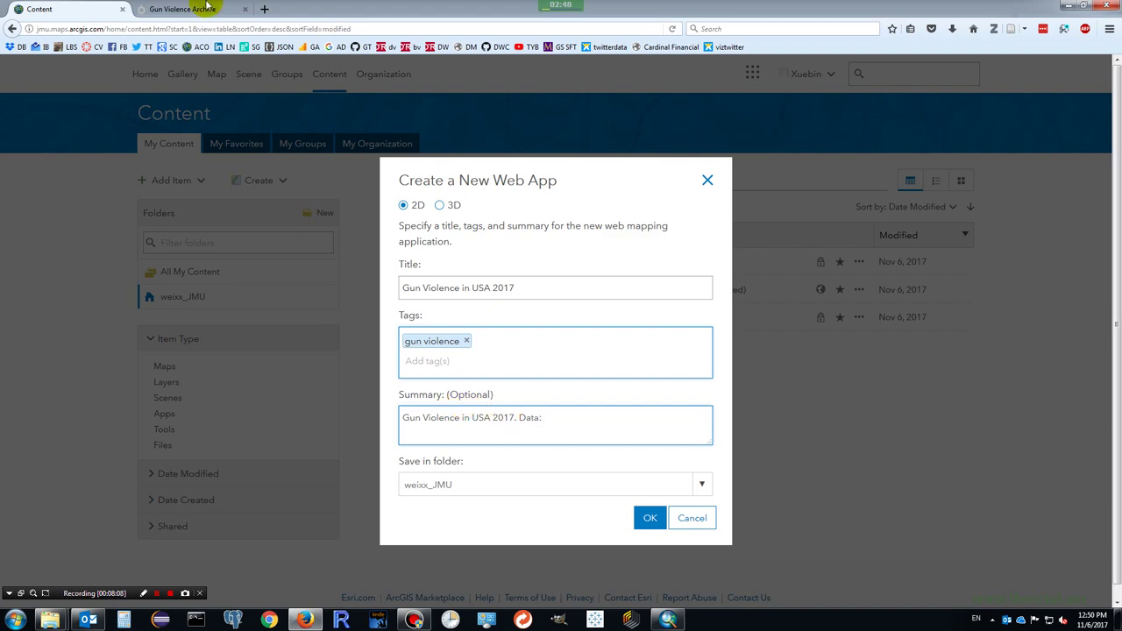
click(203, 10)
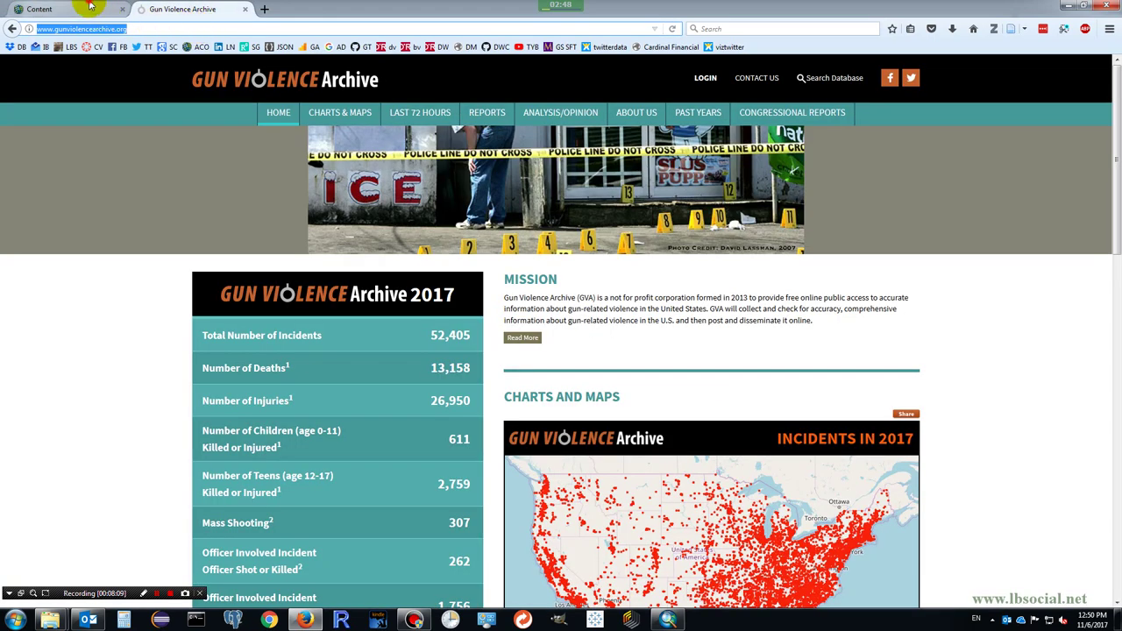
click(25, 8)
click(651, 521)
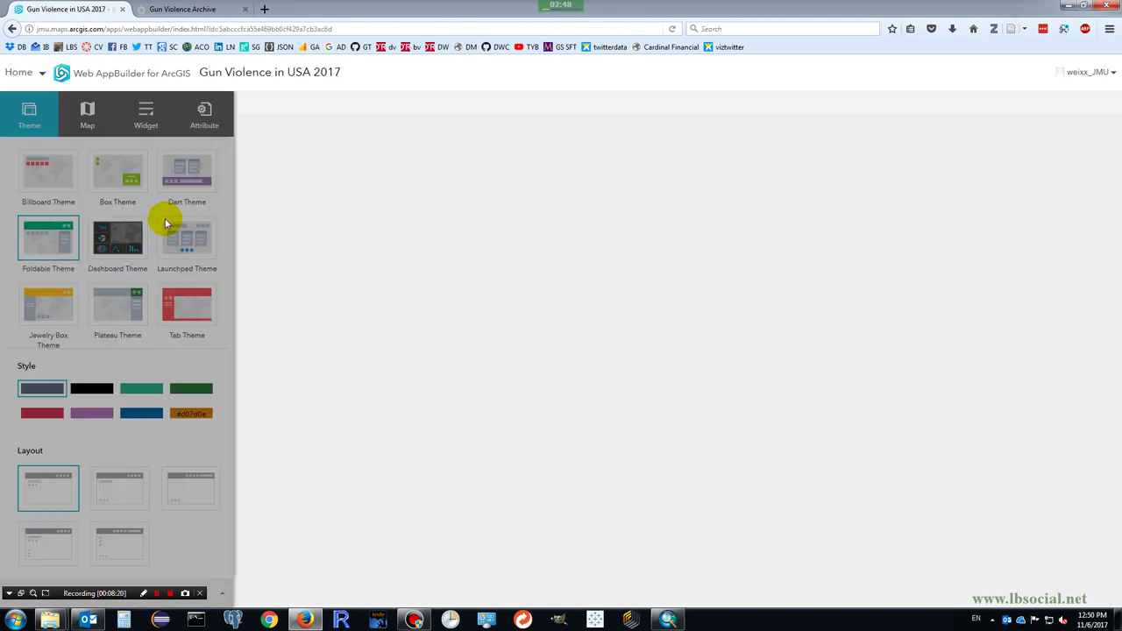
- Apply the Dashboard Theme and set the app's map to the gun violence web map
click(102, 239)
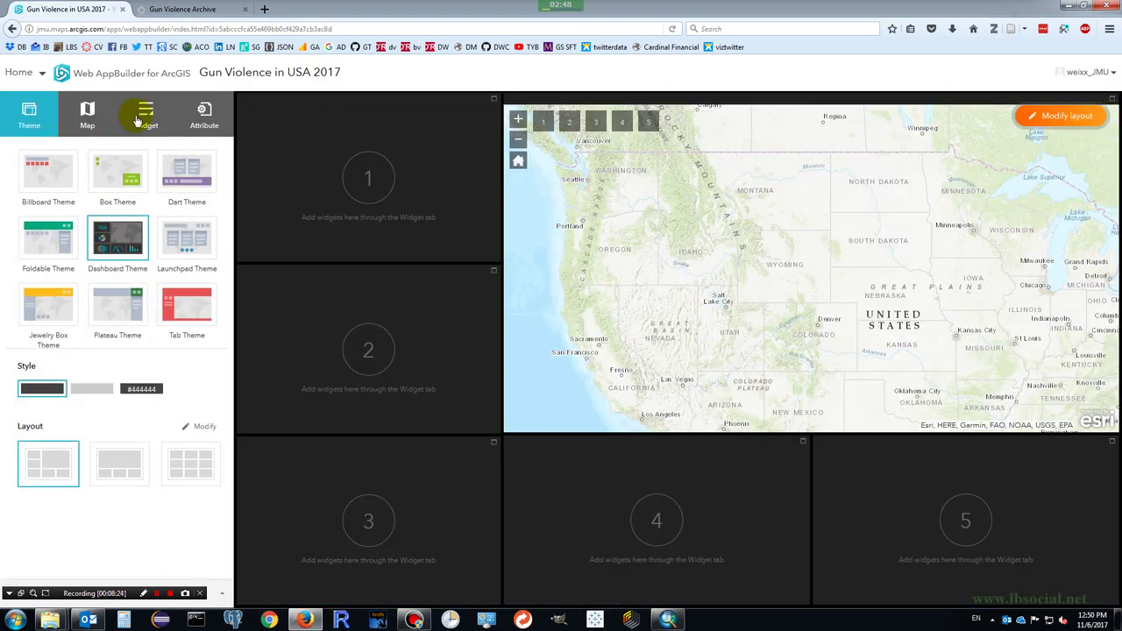
click(87, 114)
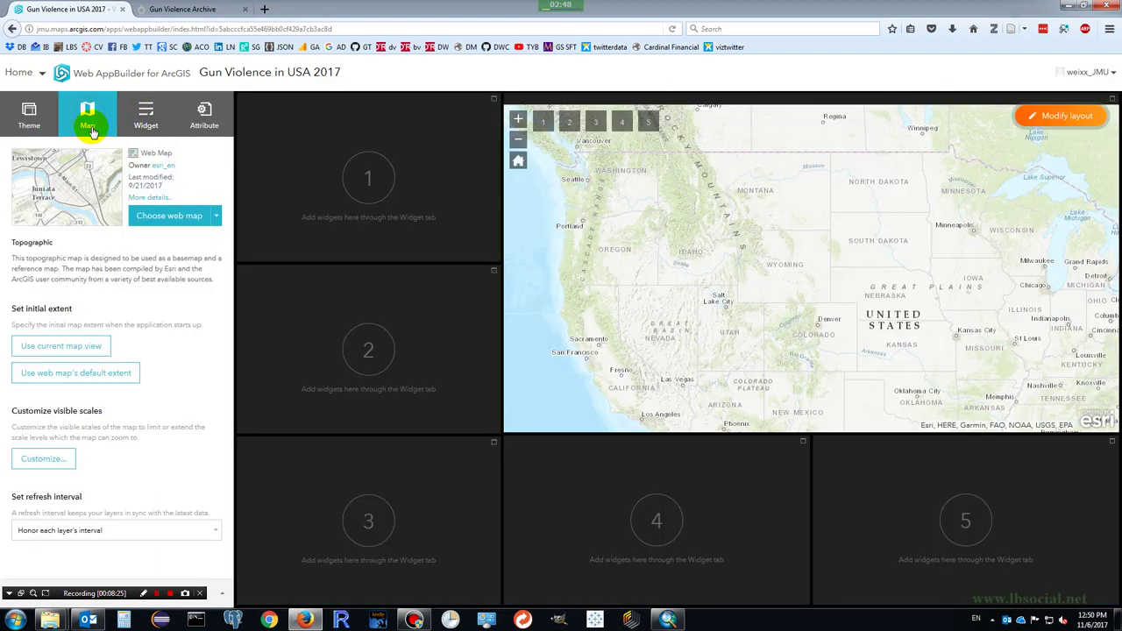
click(171, 217)
click(313, 229)
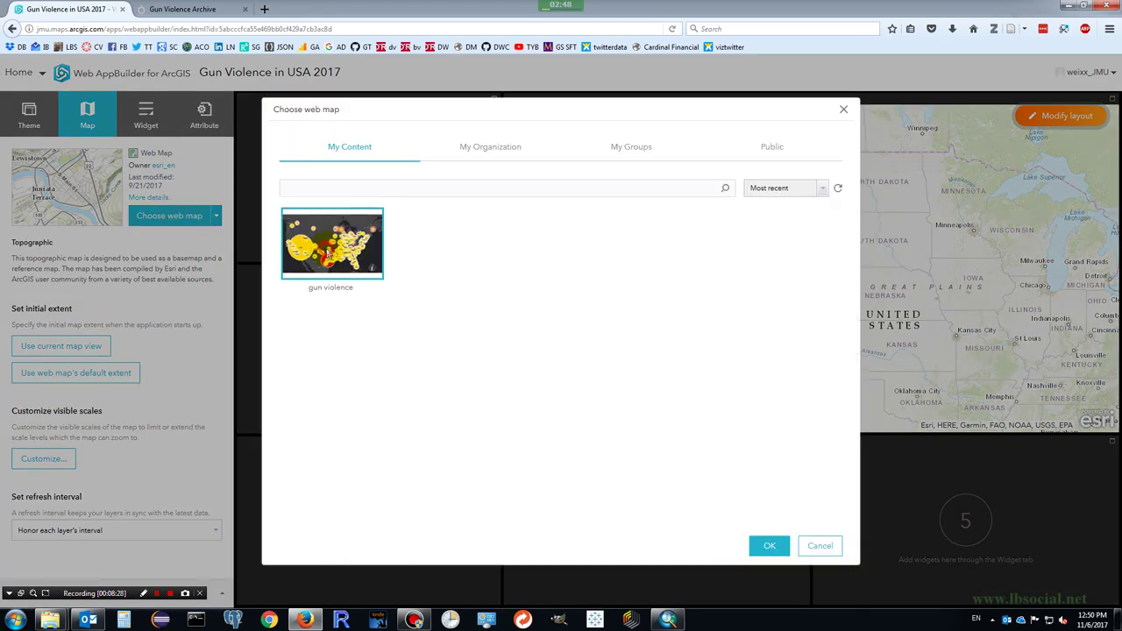
click(770, 547)
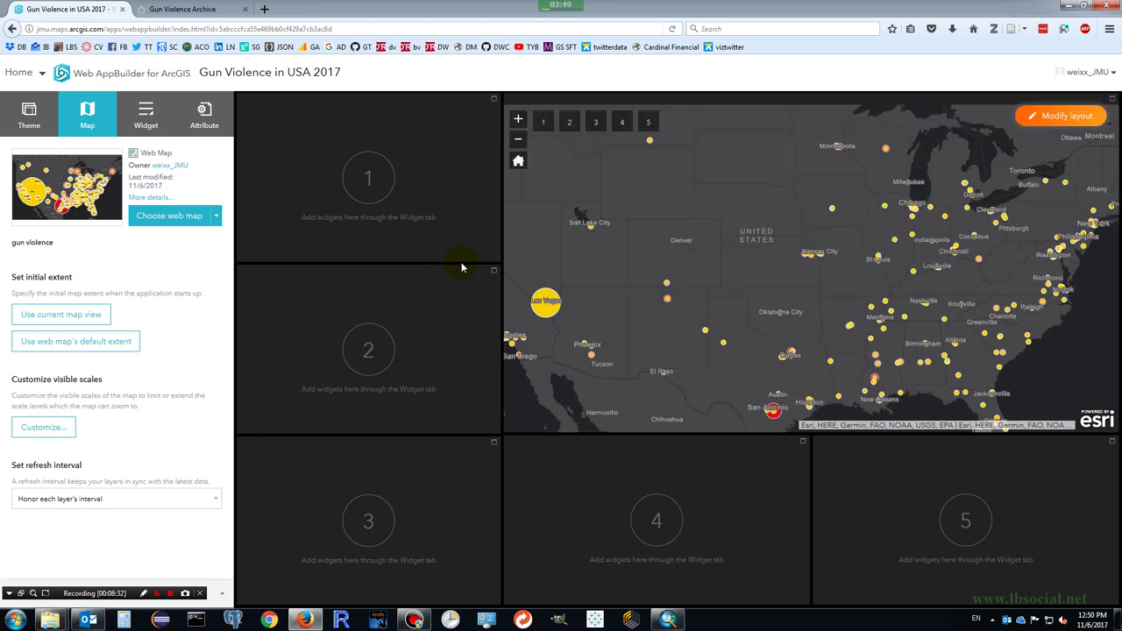
- Add a Near Me widget to the first placeholder, with number of injured and number of killed as its search layers
click(145, 114)
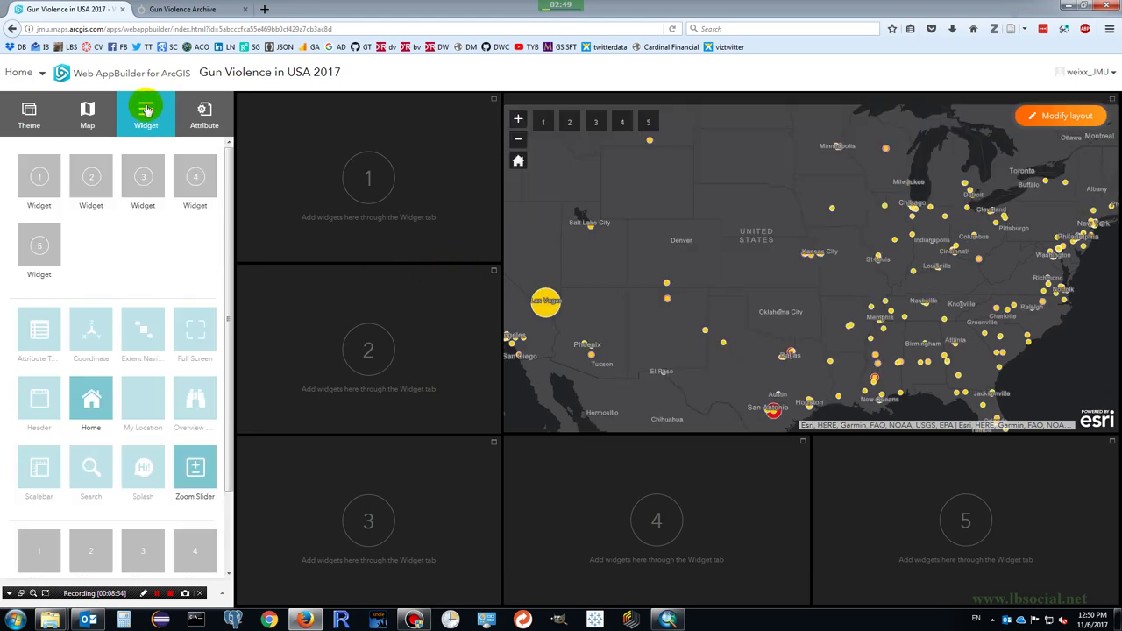
click(46, 180)
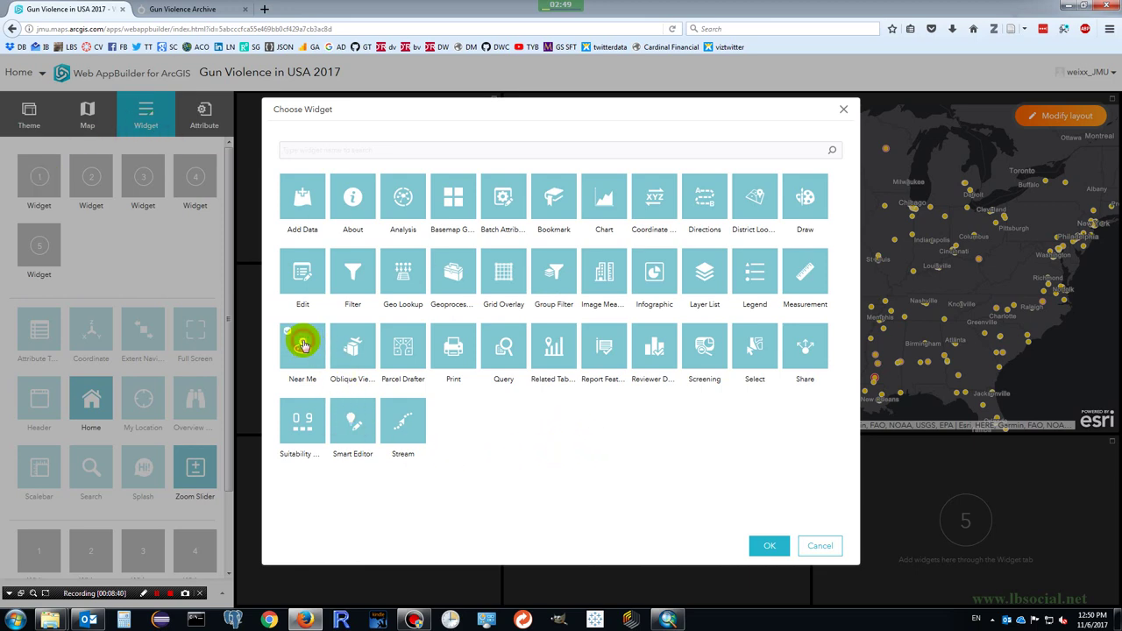
click(770, 544)
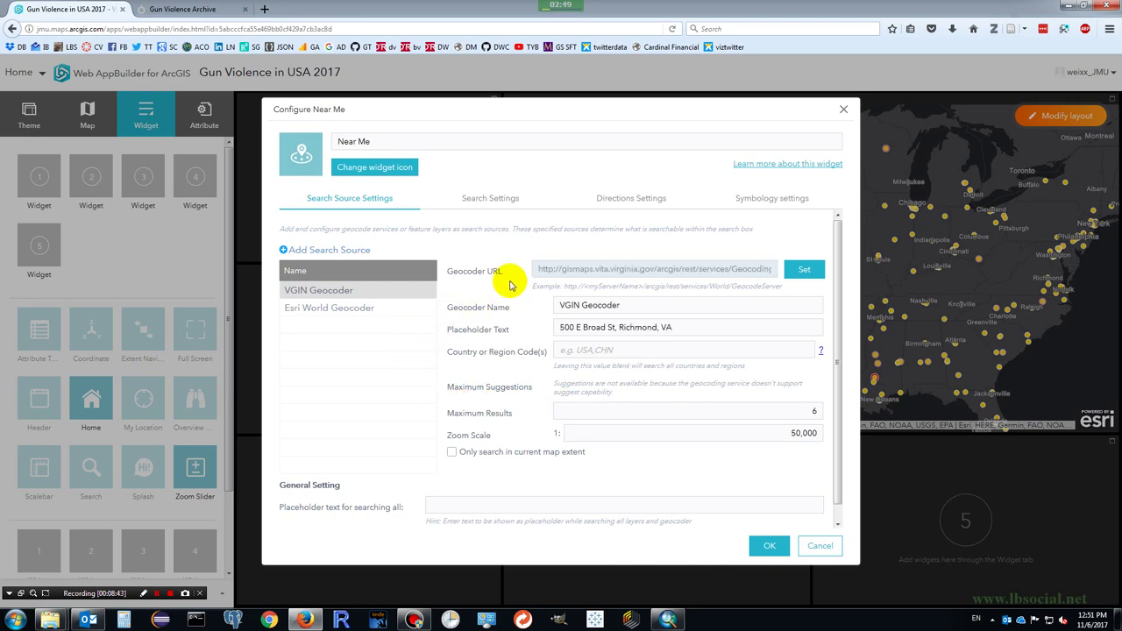
click(513, 200)
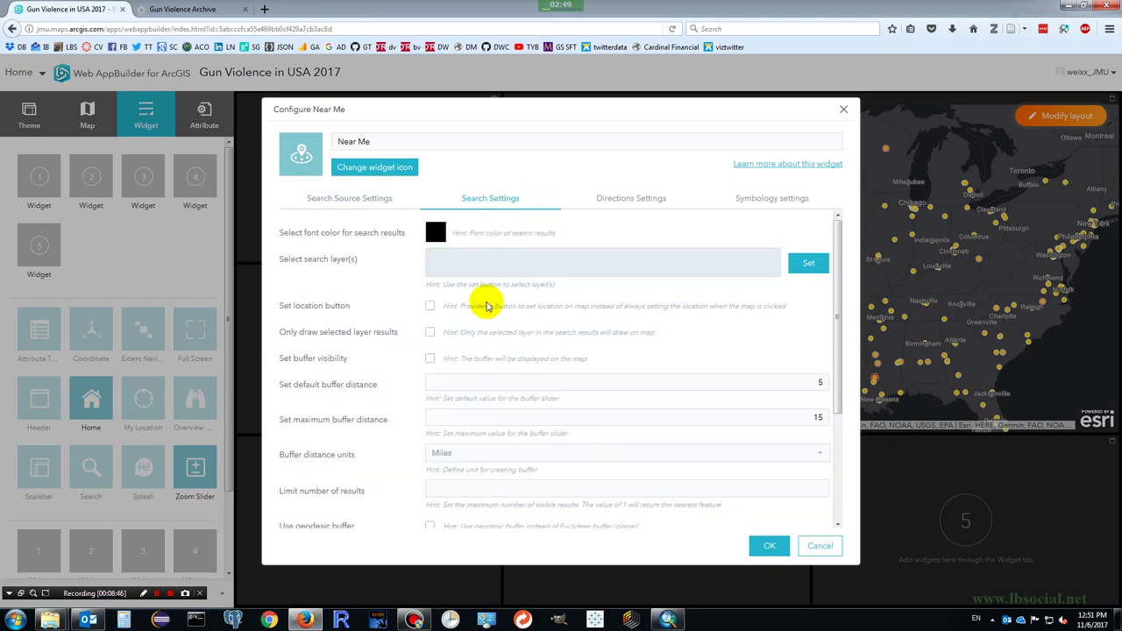
click(807, 263)
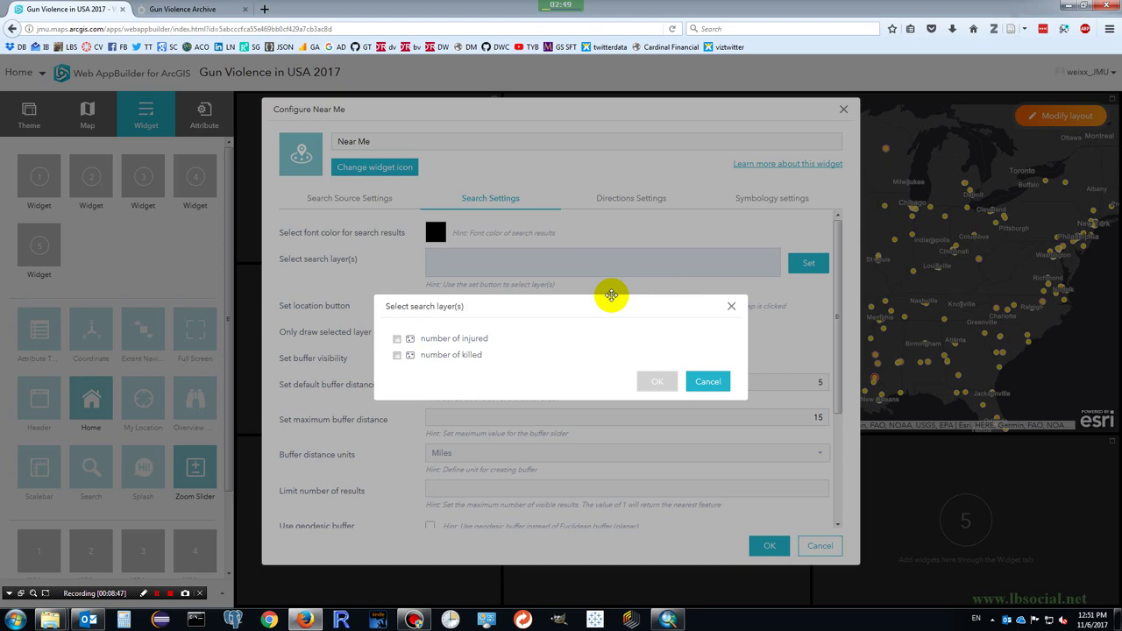
click(398, 340)
click(398, 355)
click(658, 382)
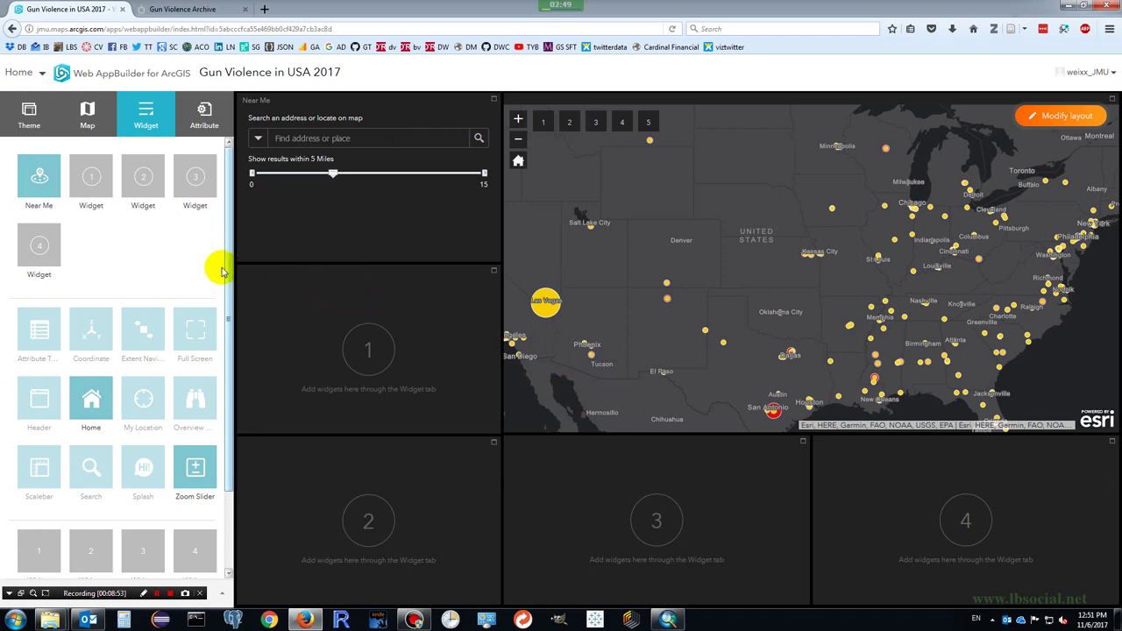
- Add a Layer List widget to the next free placeholder, keeping only Zoom to among its layer context menu actions
click(97, 178)
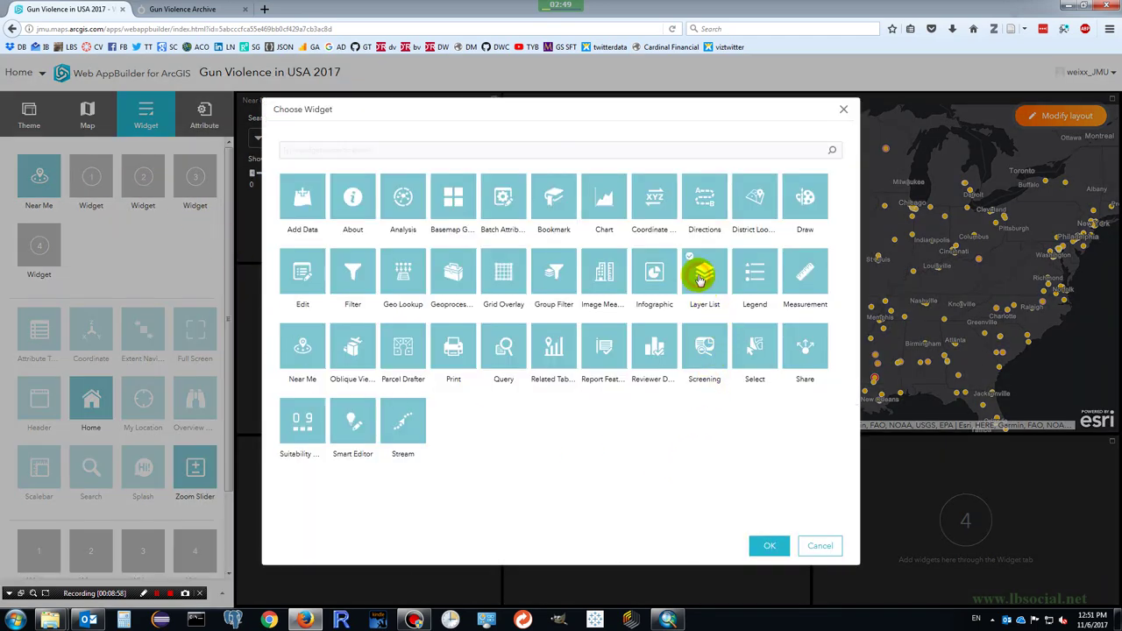
click(769, 545)
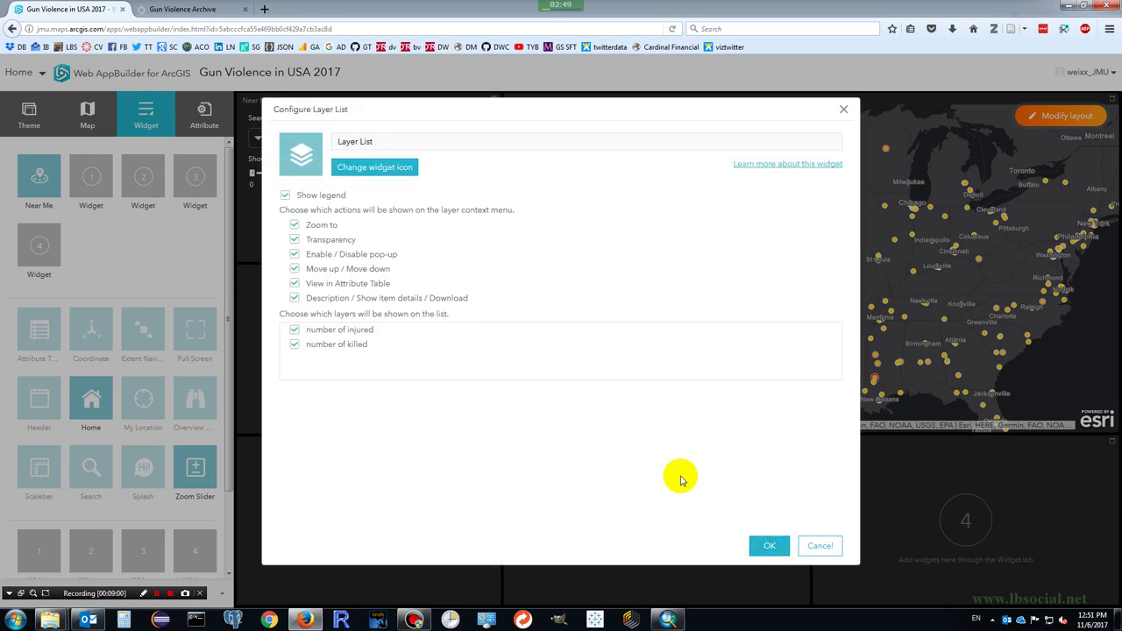
click(295, 240)
click(294, 254)
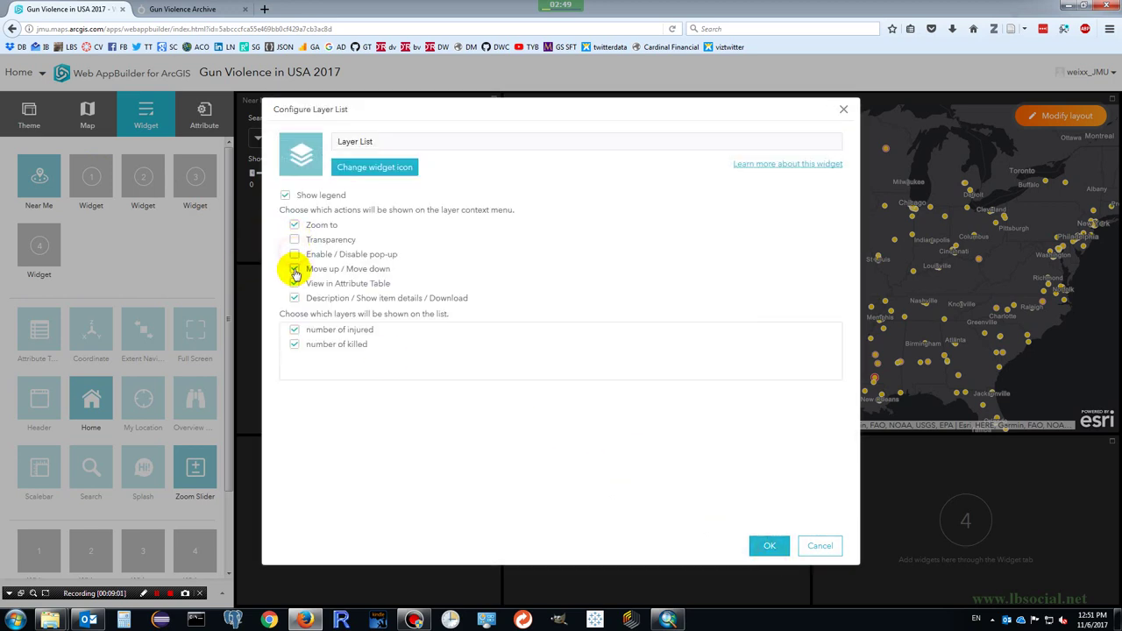
click(293, 270)
click(294, 283)
click(294, 299)
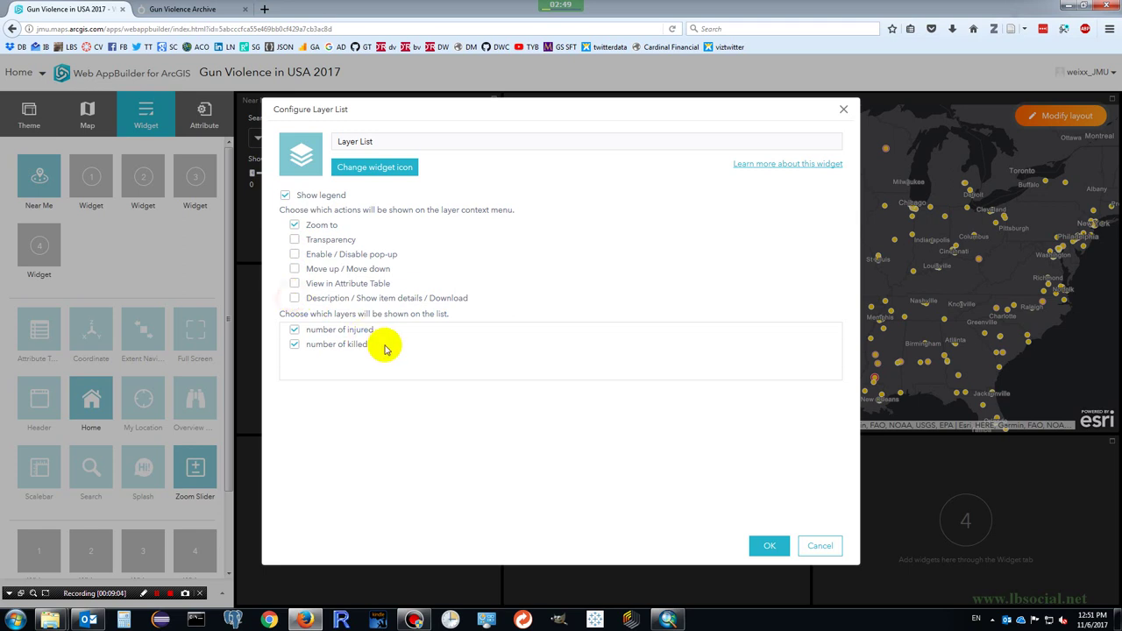
click(766, 547)
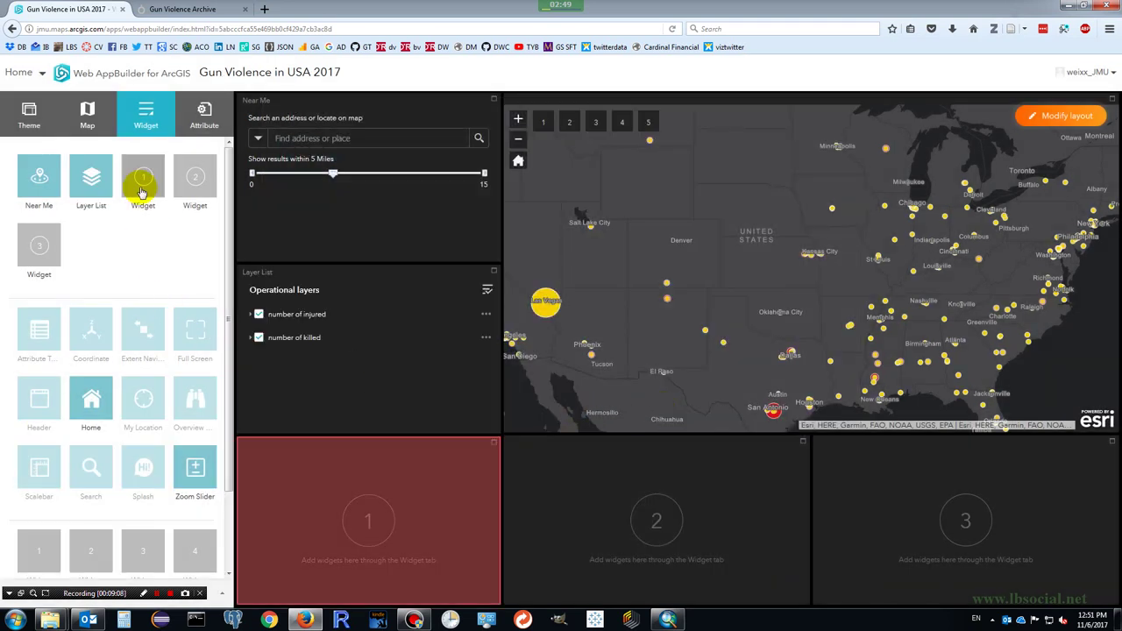
- Add an Infographic widget to the next free placeholder, using the Gauge template and the number of killed layer as data source
click(142, 192)
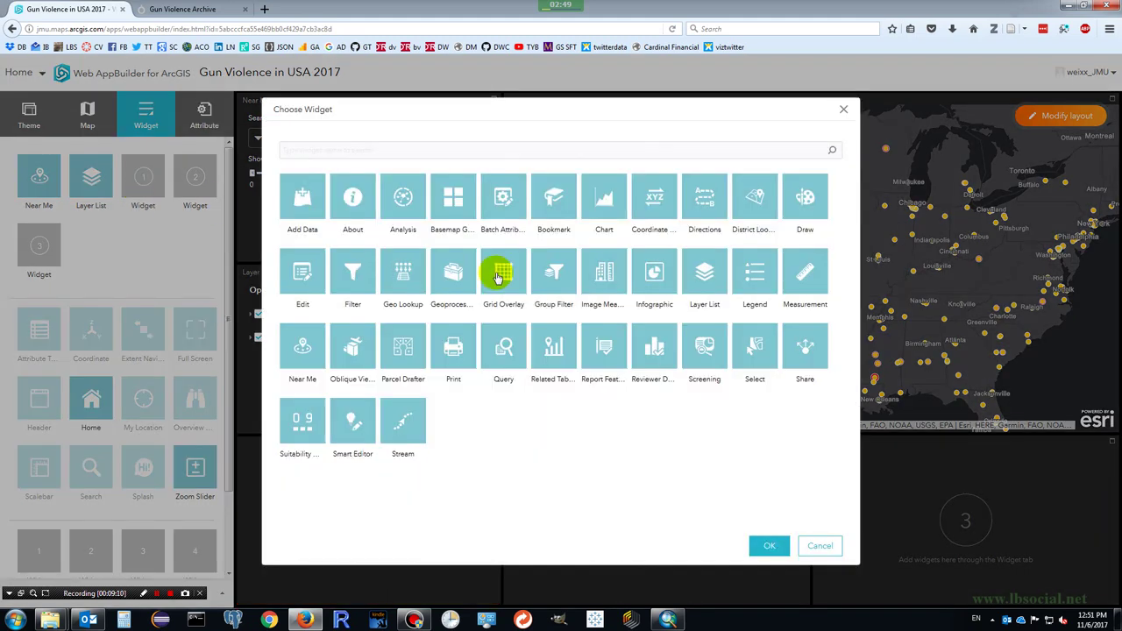
click(655, 273)
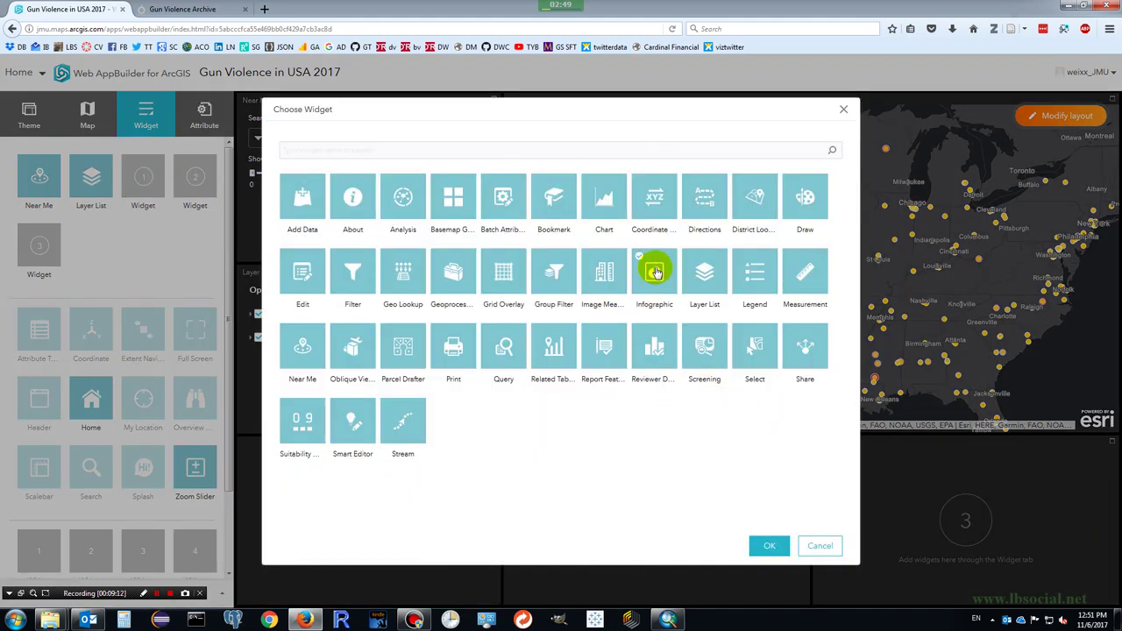
click(769, 545)
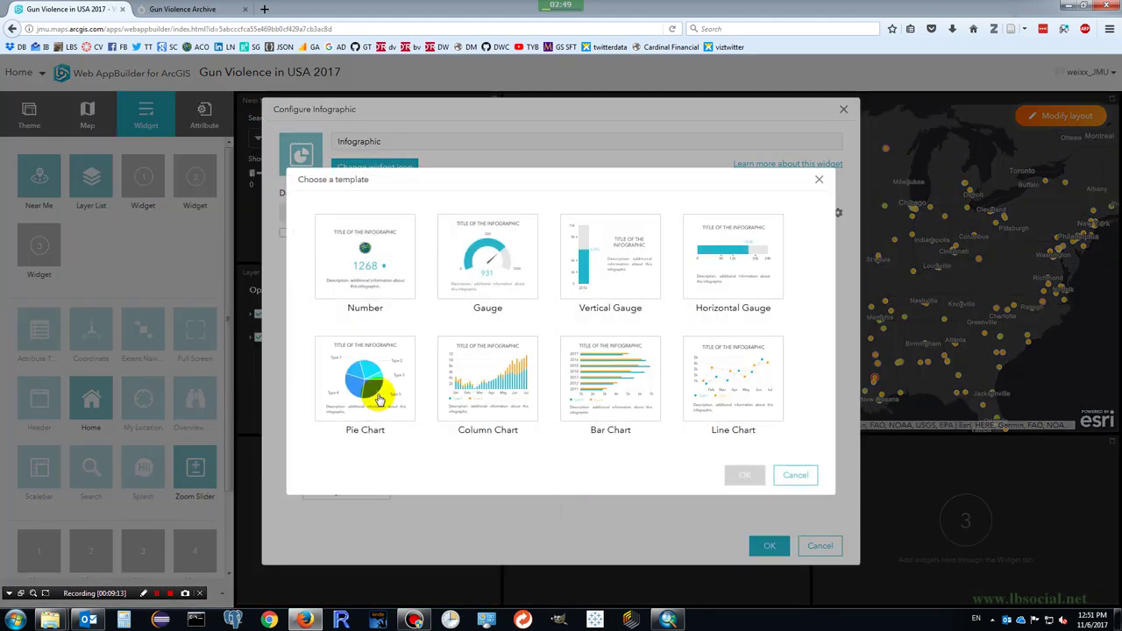
click(474, 257)
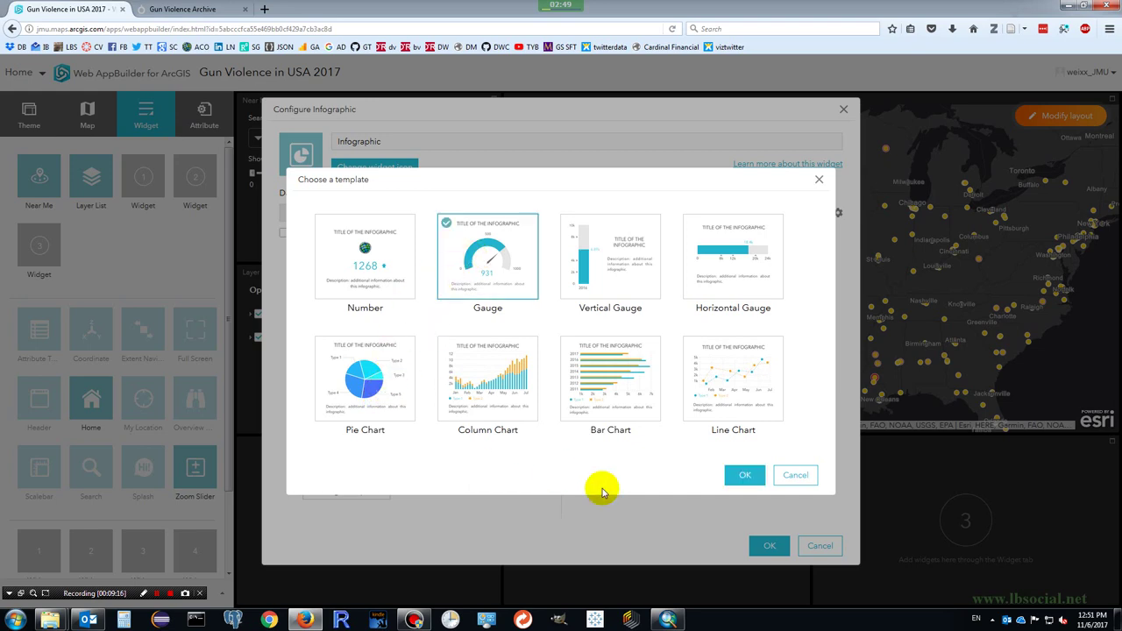
click(745, 475)
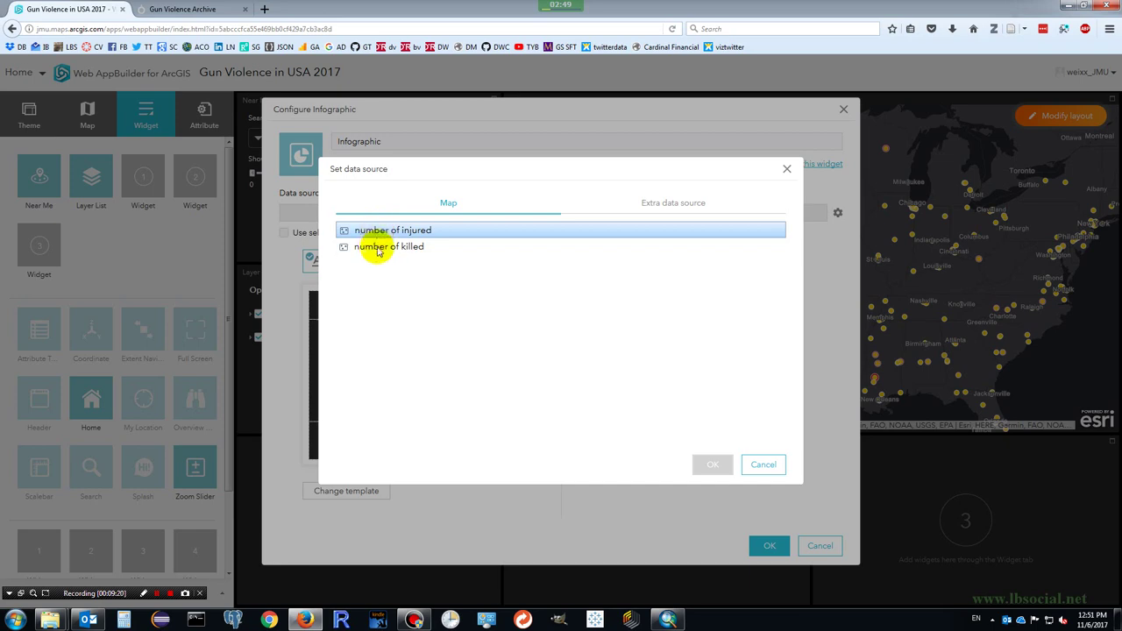
click(373, 249)
click(710, 465)
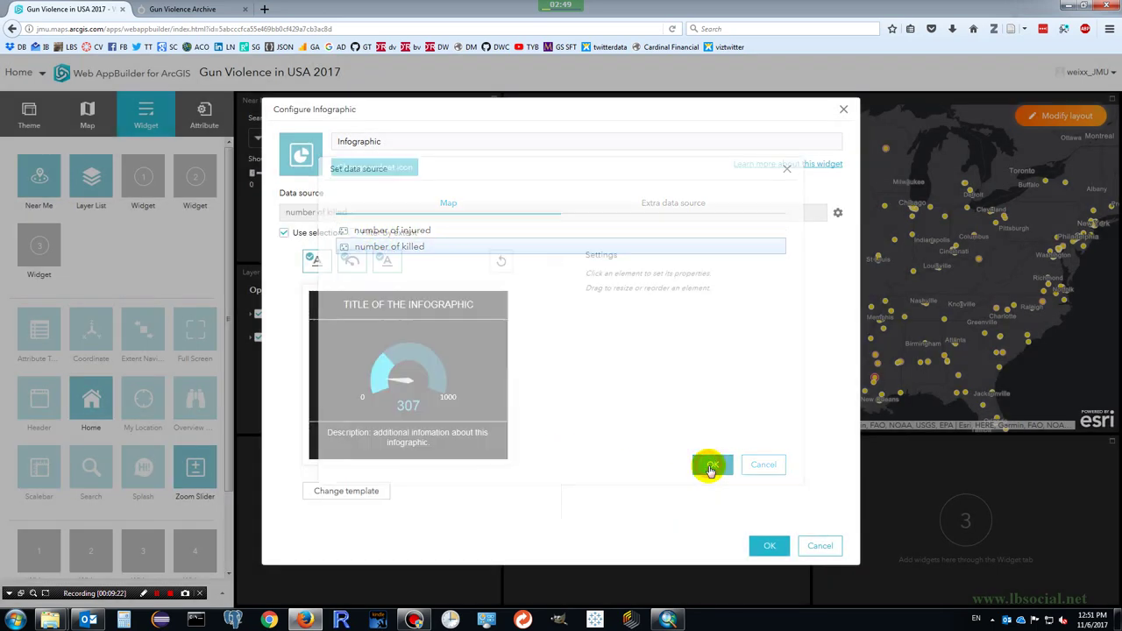
- Set the gauge infographic's title text to "Total Number of Killed"
click(317, 263)
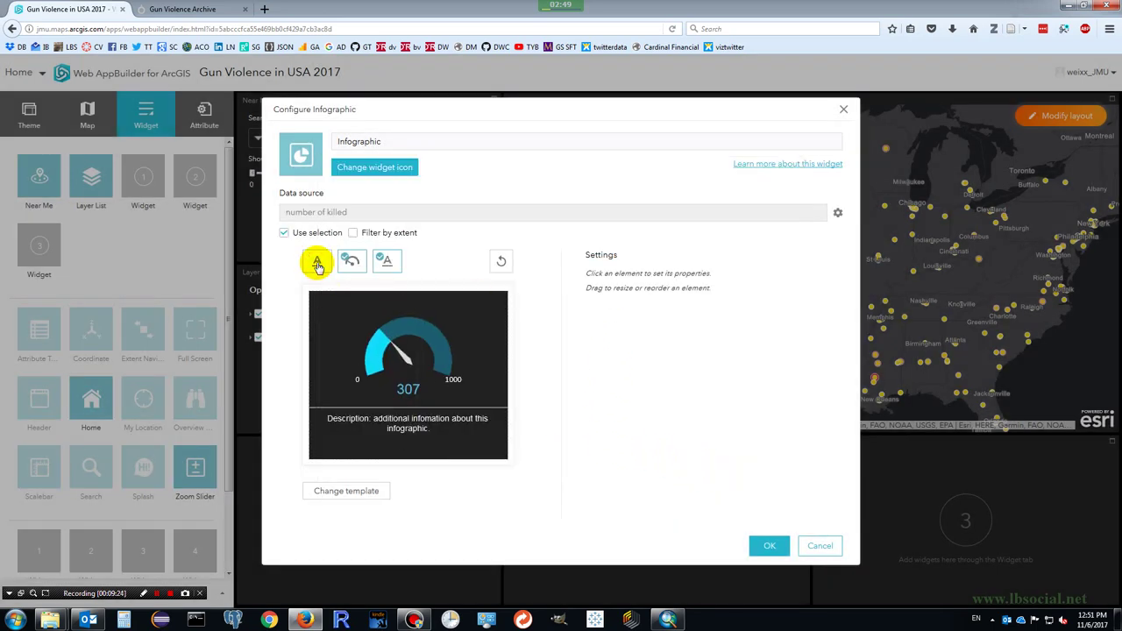
click(498, 331)
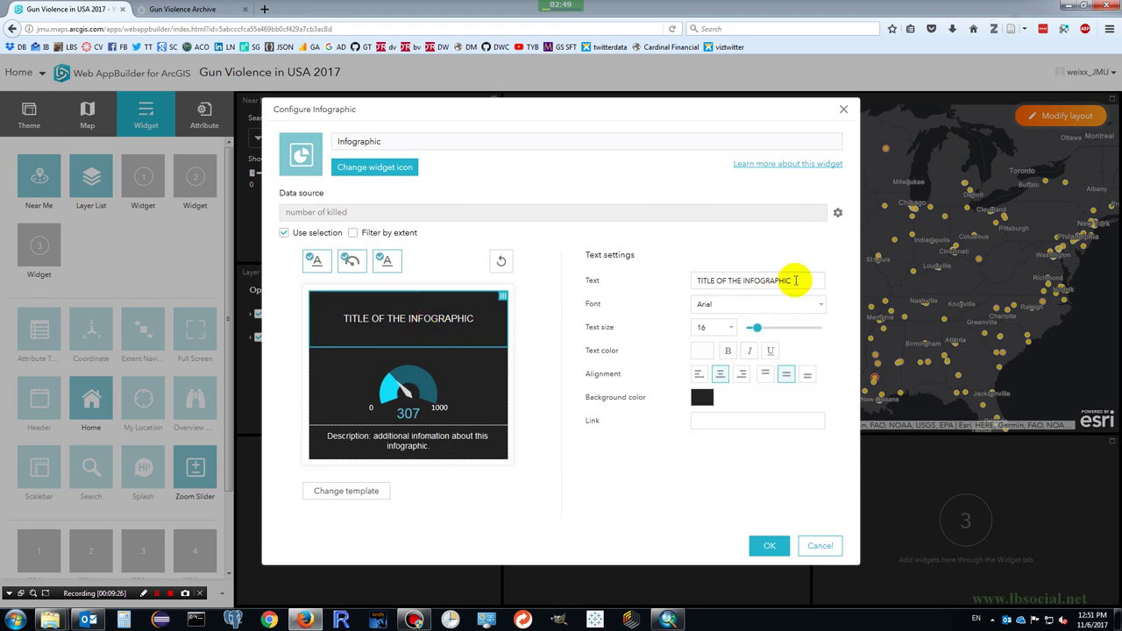
drag(789, 281, 508, 275)
text(Tot)
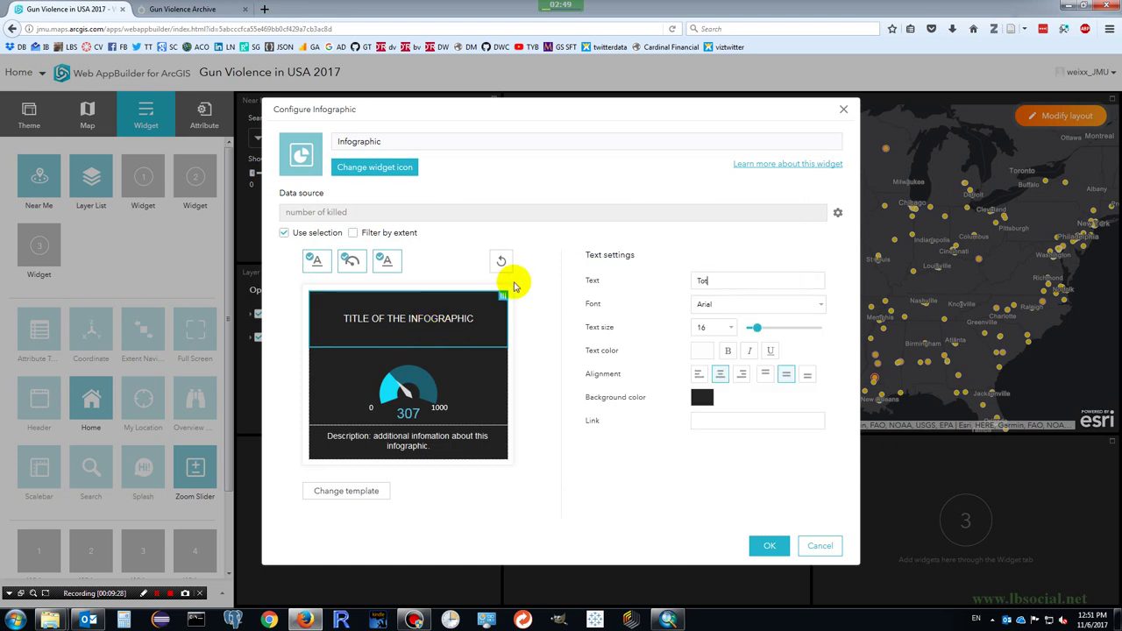
text(al Number of Killed)
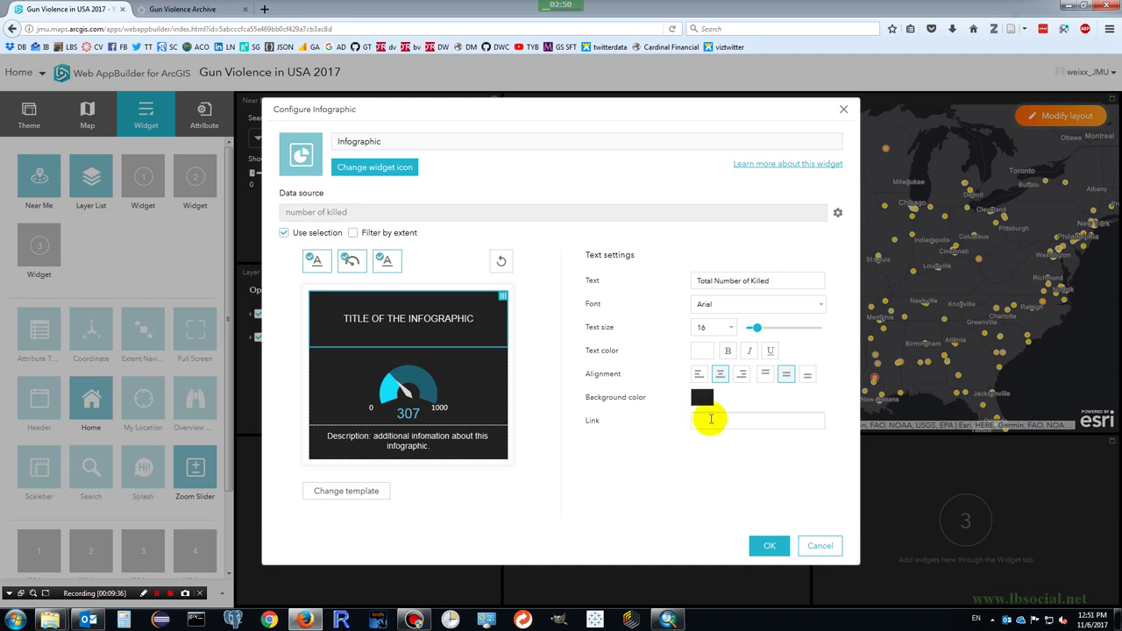
click(213, 9)
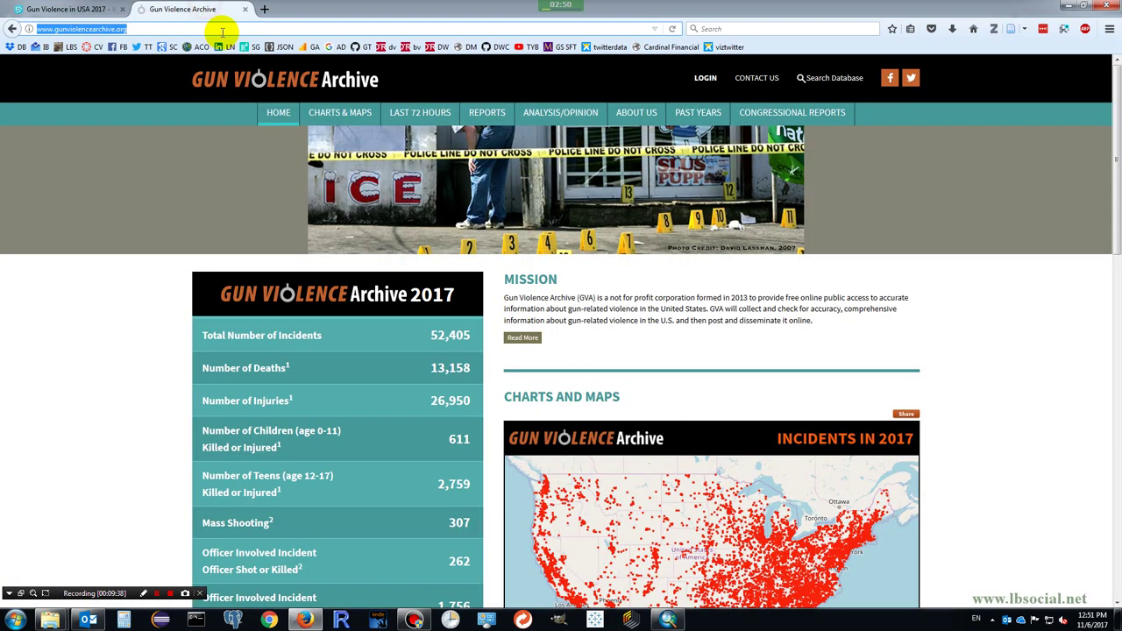
click(220, 31)
right_click(221, 31)
click(252, 70)
click(66, 9)
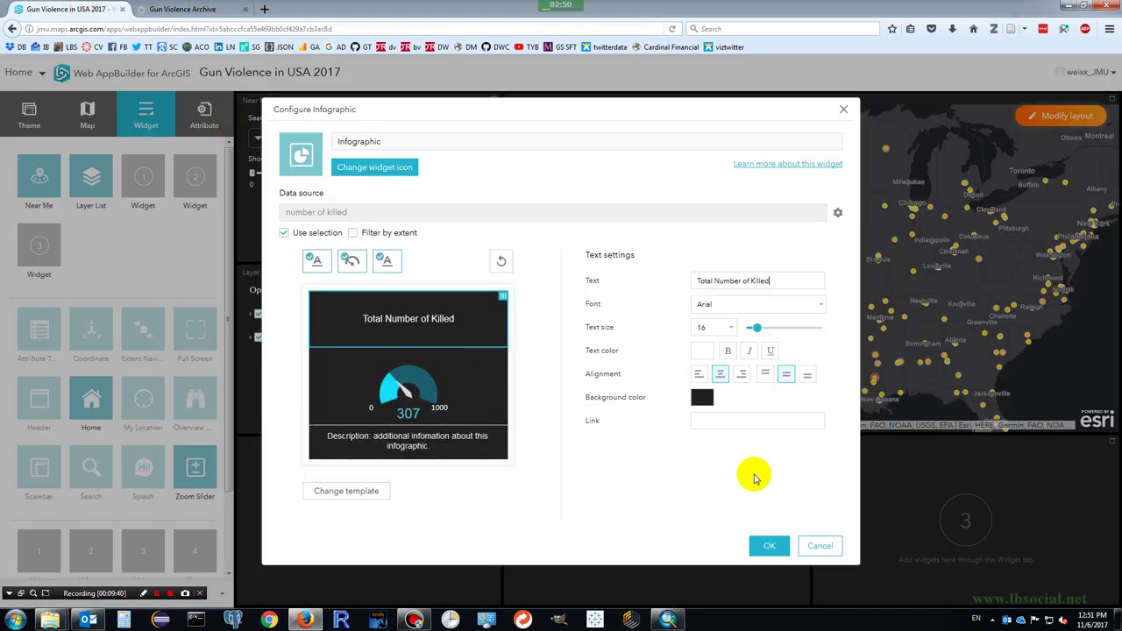
right_click(728, 422)
click(754, 471)
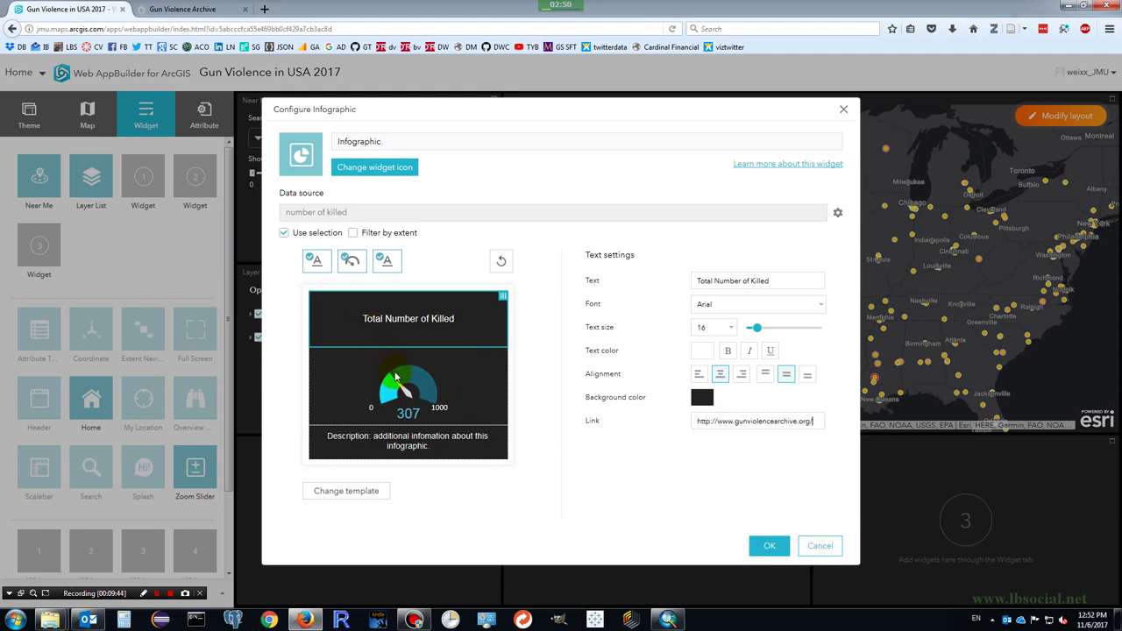
- Base the gauge on field statistics using the Sum of F__Killed, and turn on filtering by extent
click(393, 375)
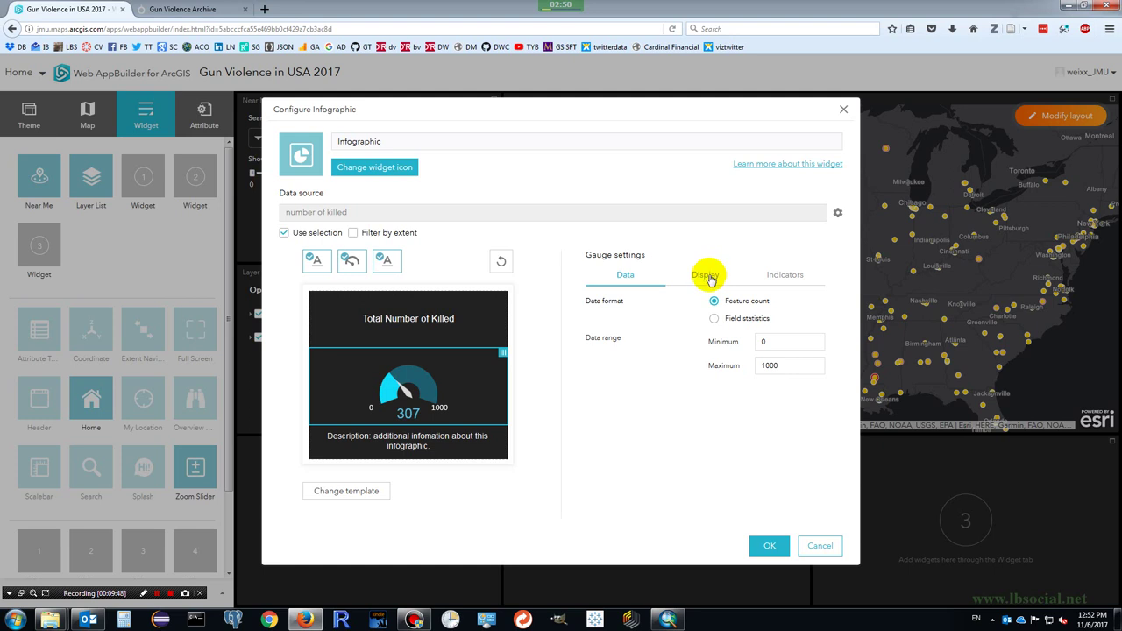
click(727, 320)
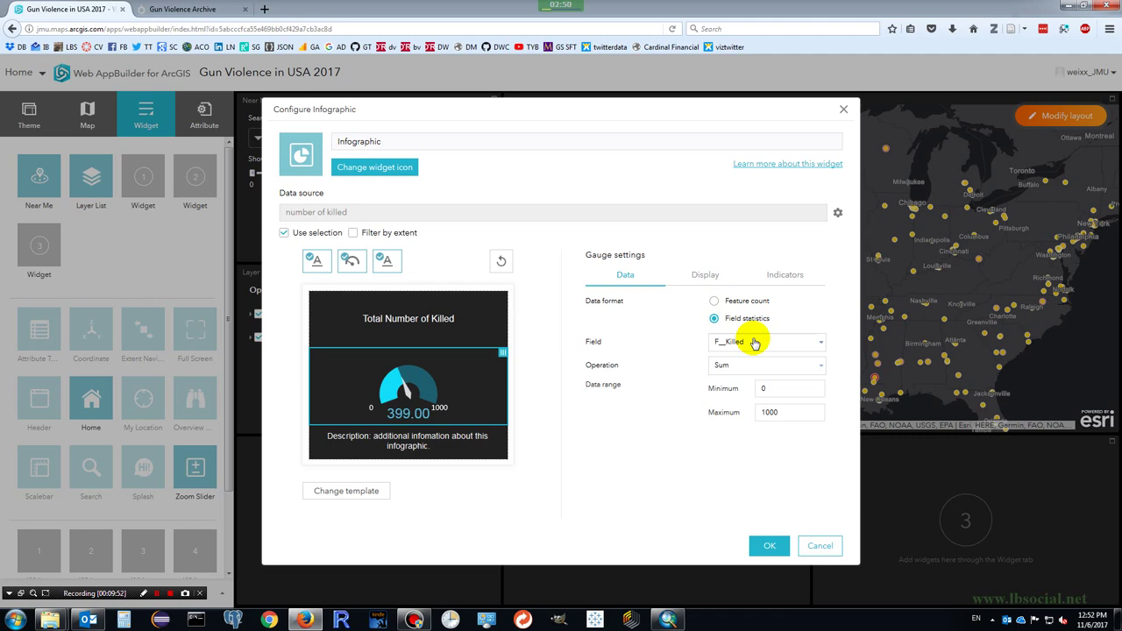
click(157, 593)
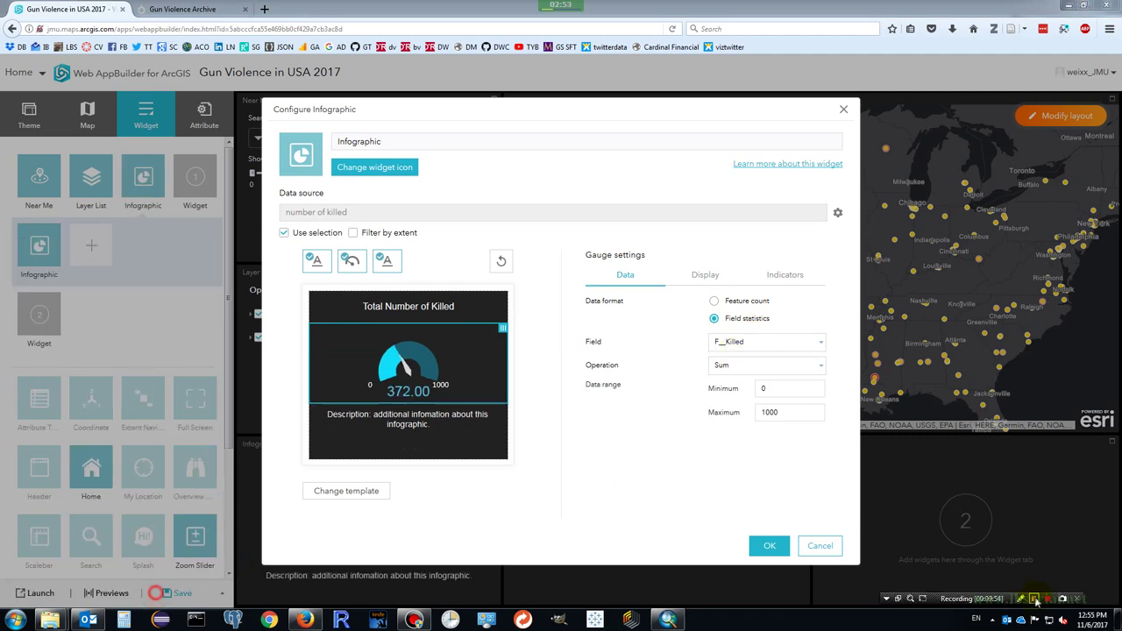
click(352, 233)
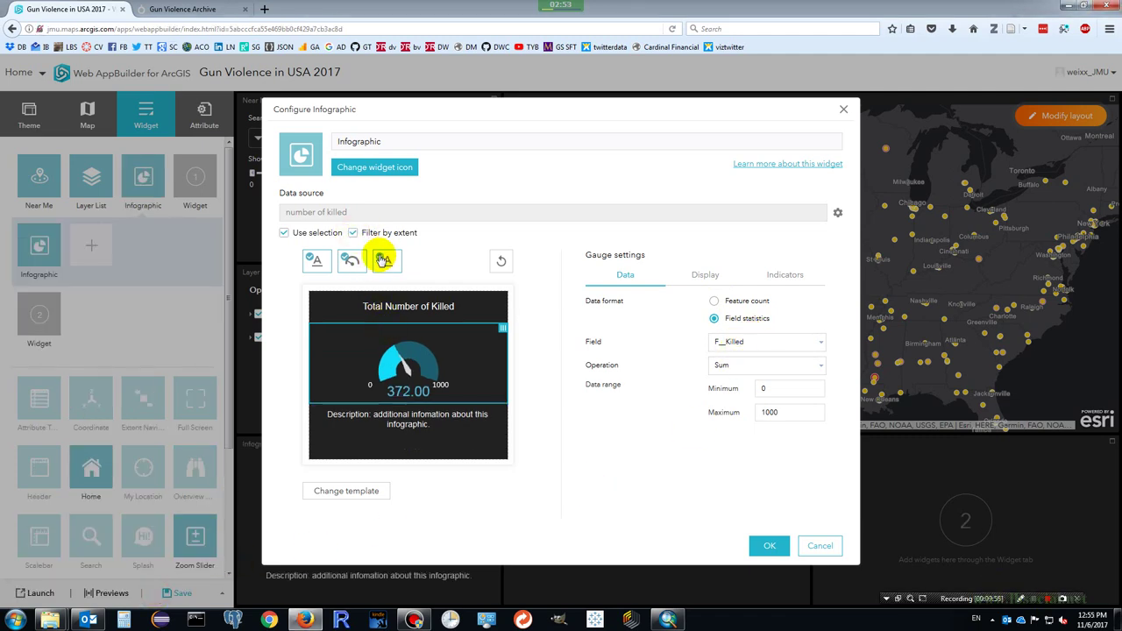
- Remove the description from the infographic, color the gauge red, and apply the widget configuration
click(383, 259)
click(706, 277)
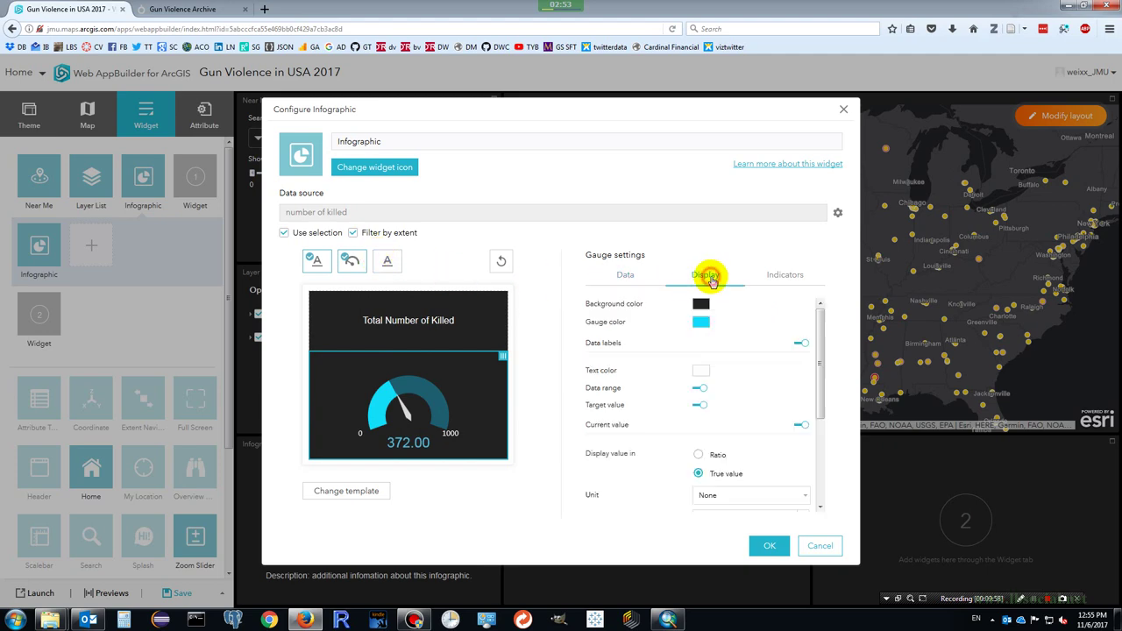
click(702, 324)
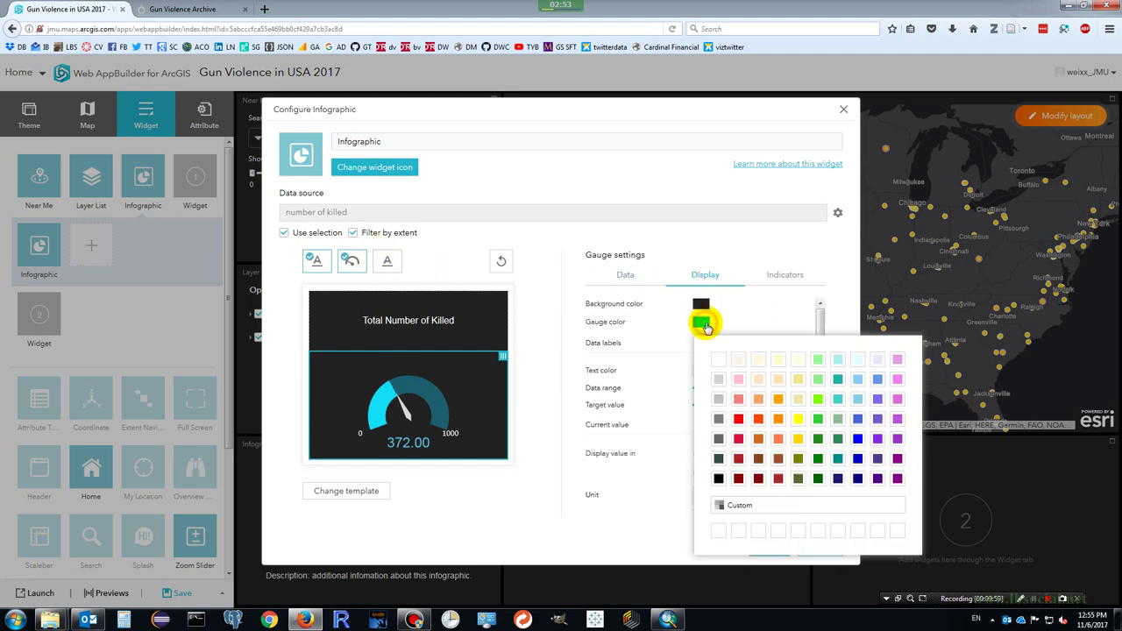
click(738, 420)
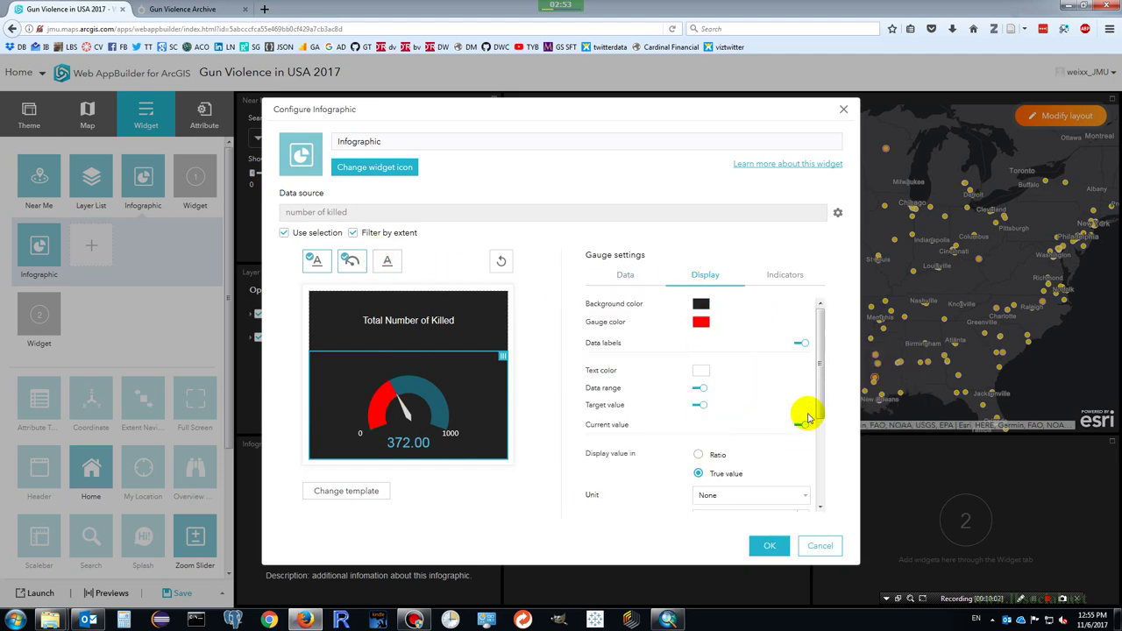
drag(816, 408, 828, 366)
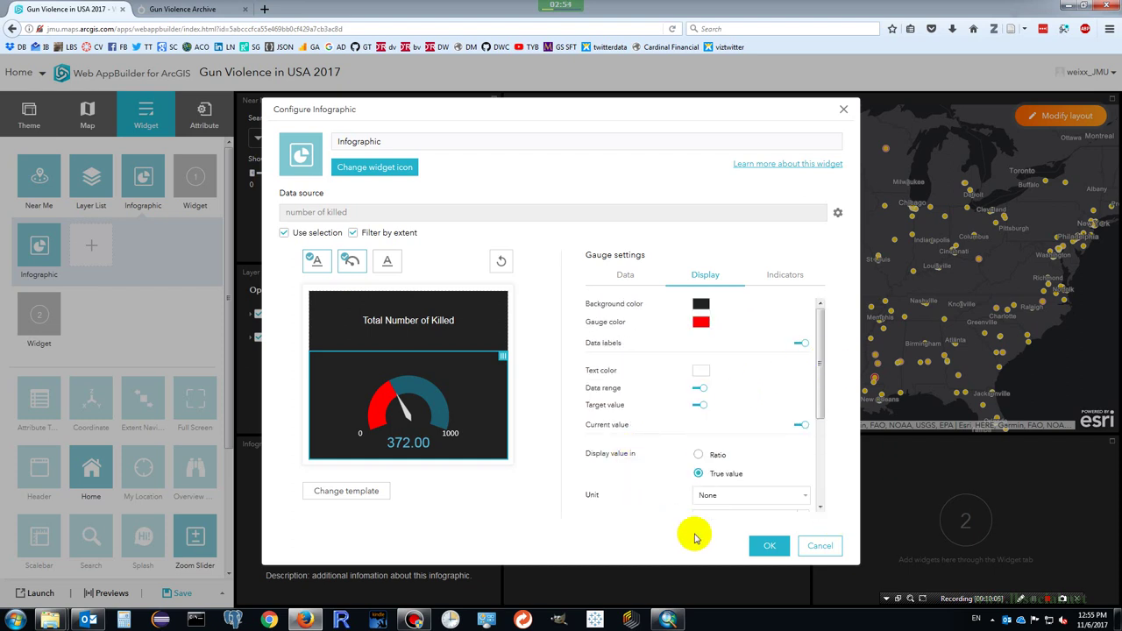
click(771, 548)
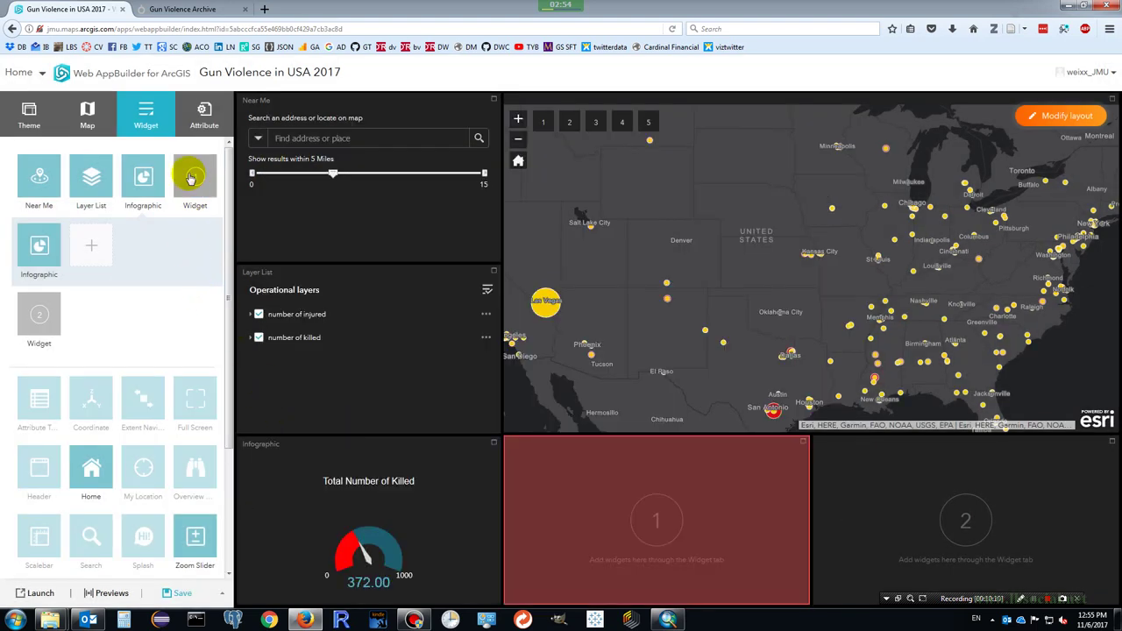
- Add a second Infographic widget to the next free placeholder, using the Gauge template and the number of injured layer as data source
click(195, 178)
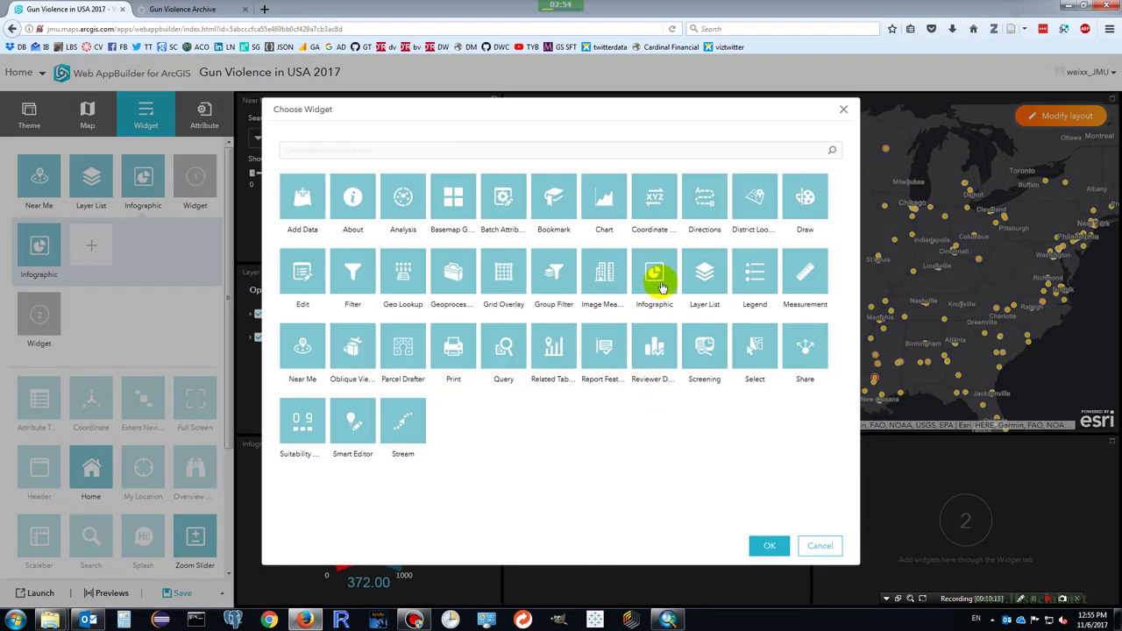
click(769, 546)
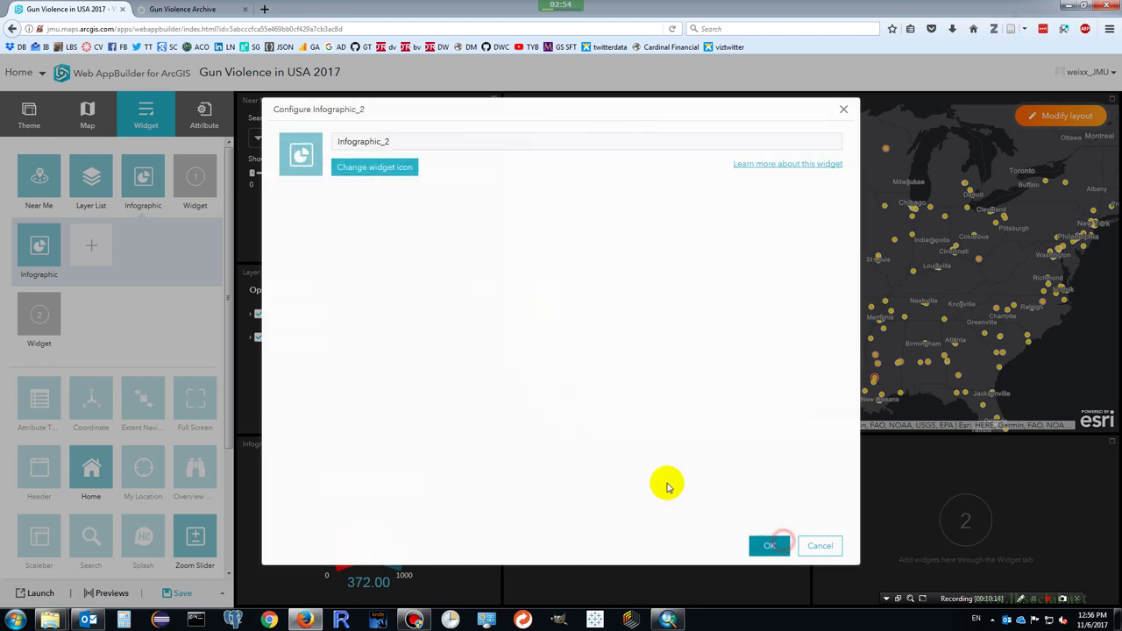
click(465, 267)
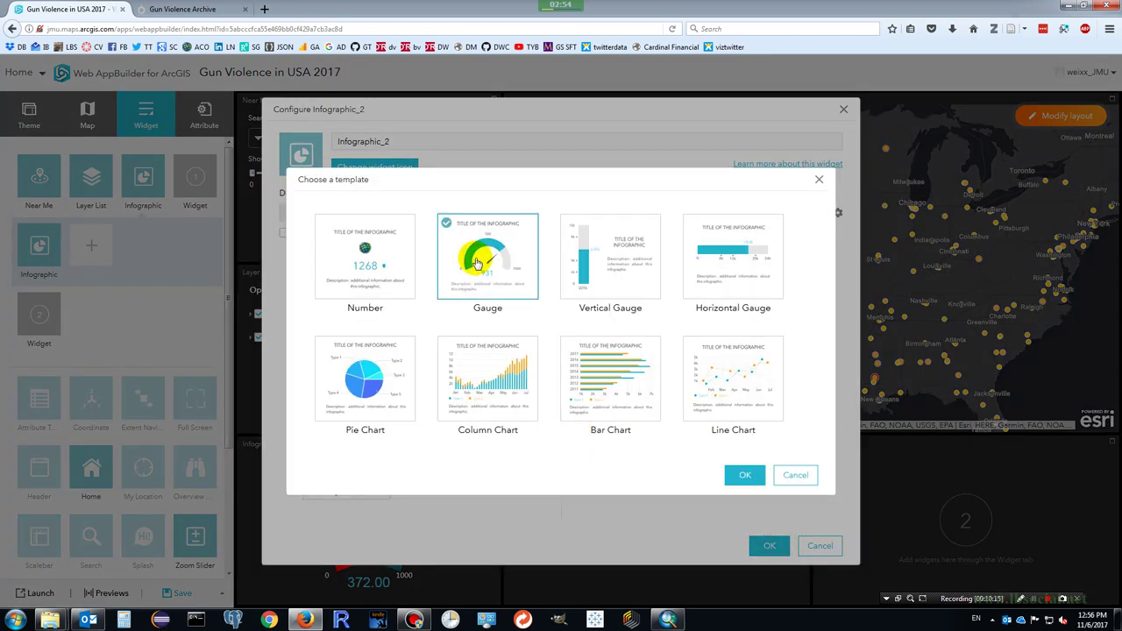
click(747, 484)
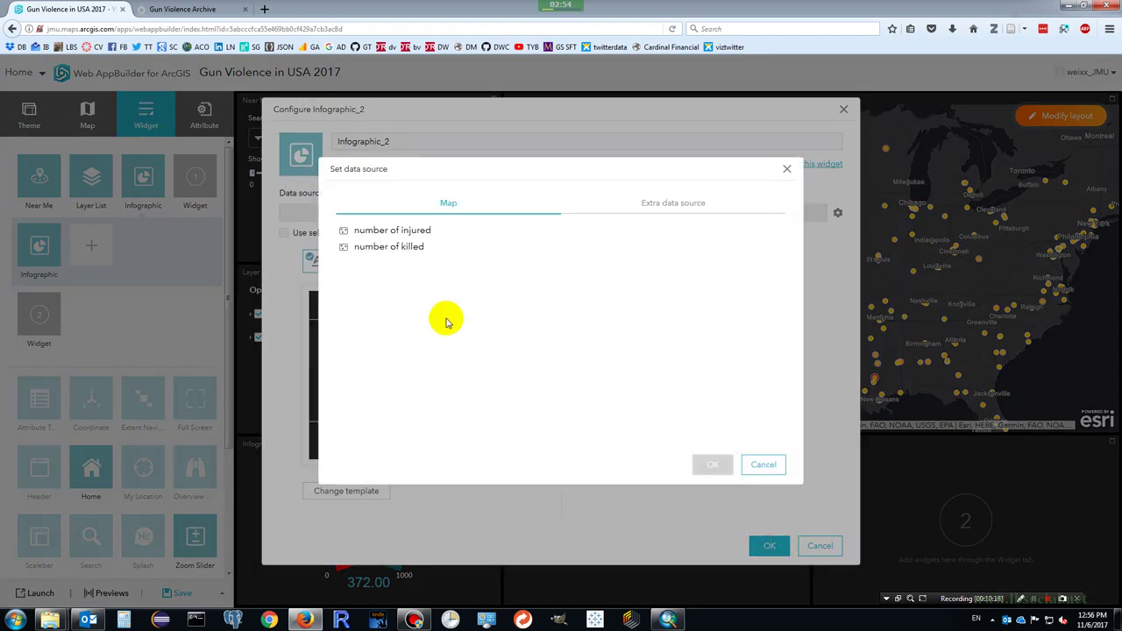
click(395, 230)
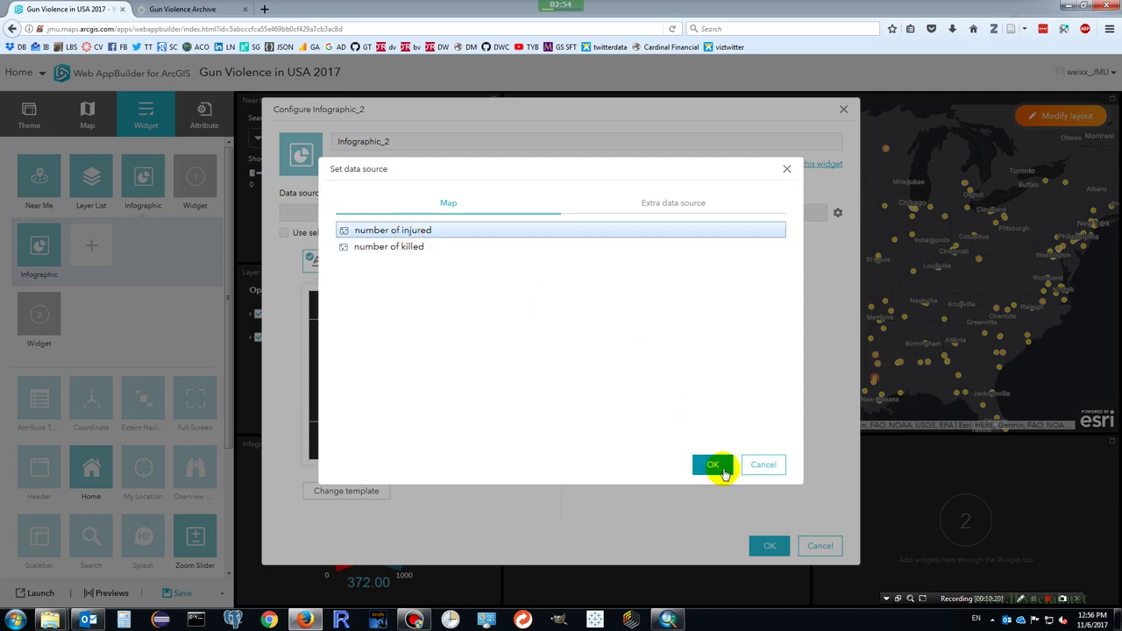
click(723, 470)
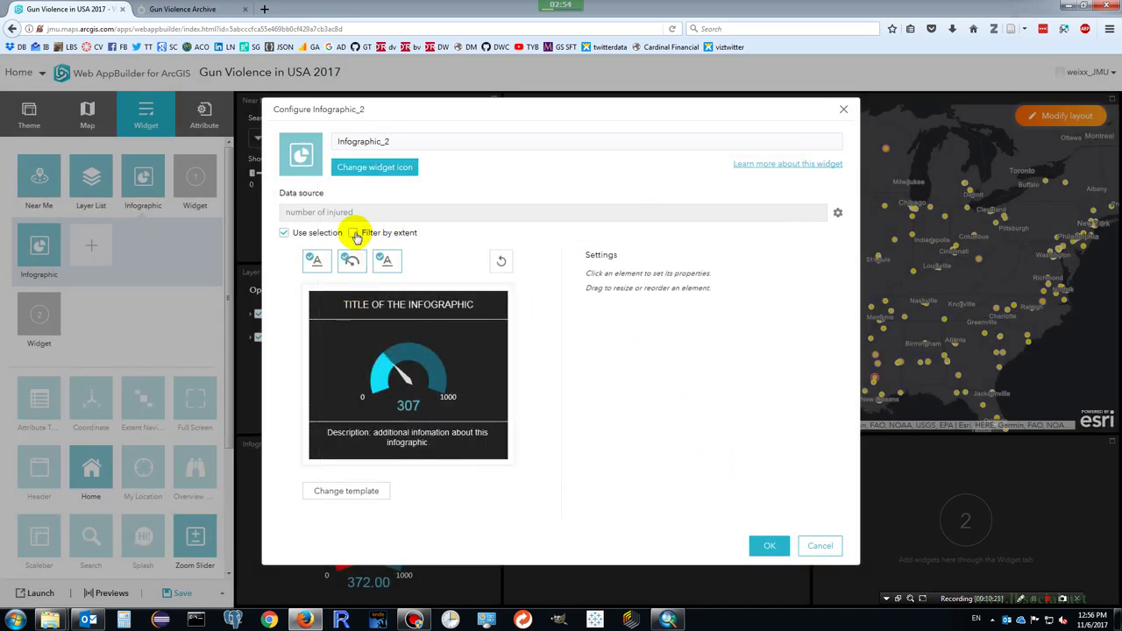
- Turn on filtering by extent for the second infographic and set its title text to "Total Number of Injured"
click(396, 307)
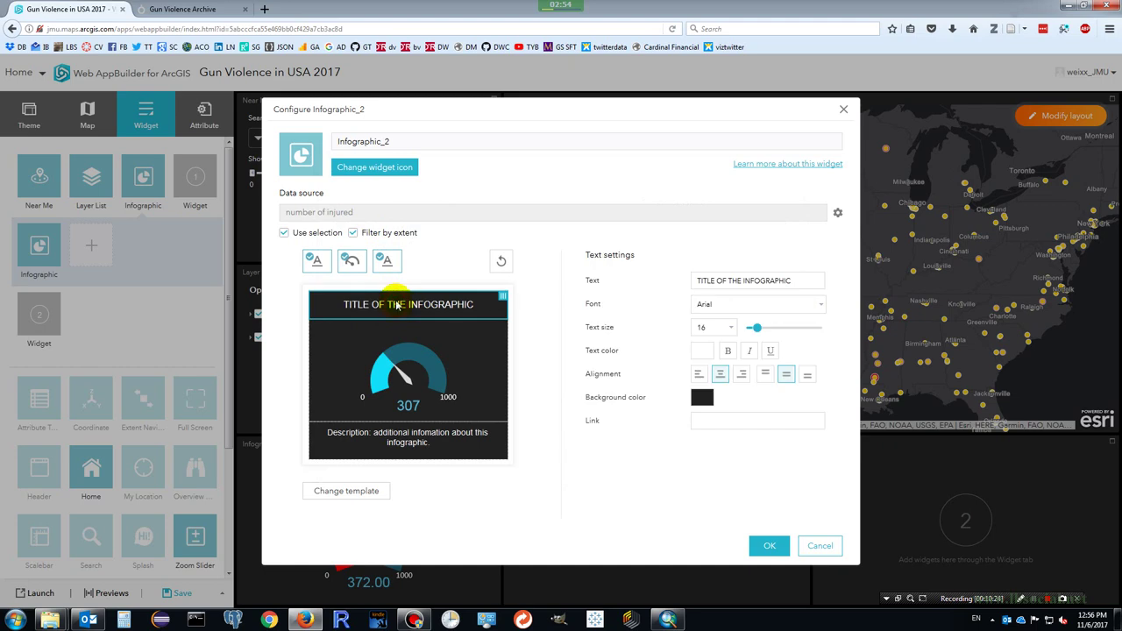
click(791, 280)
key(ctrl+a)
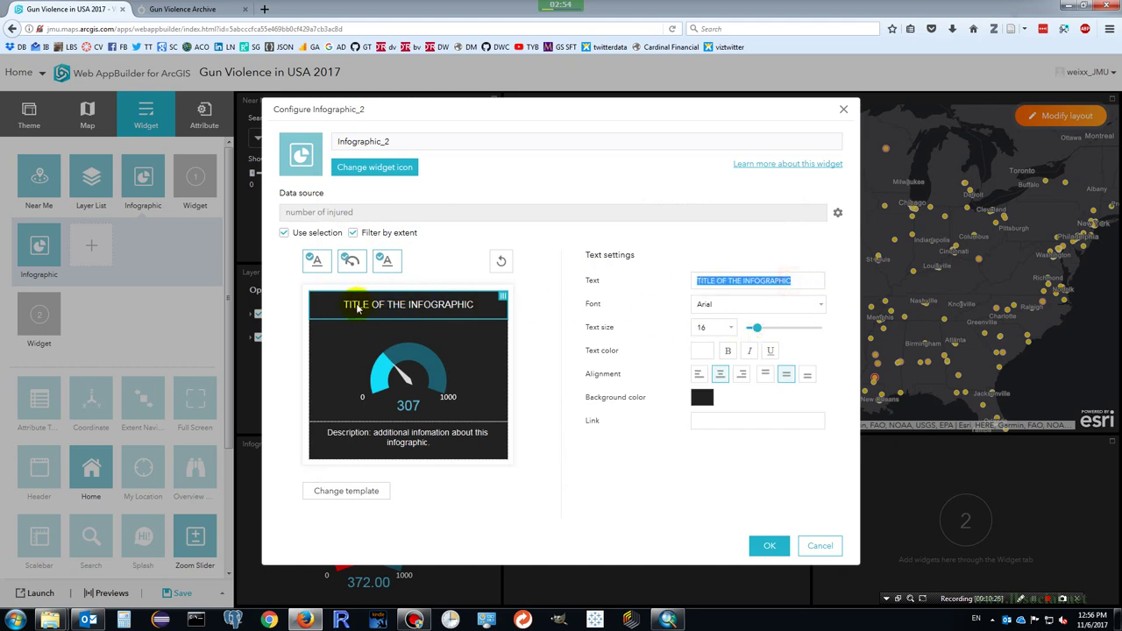
text(Total)
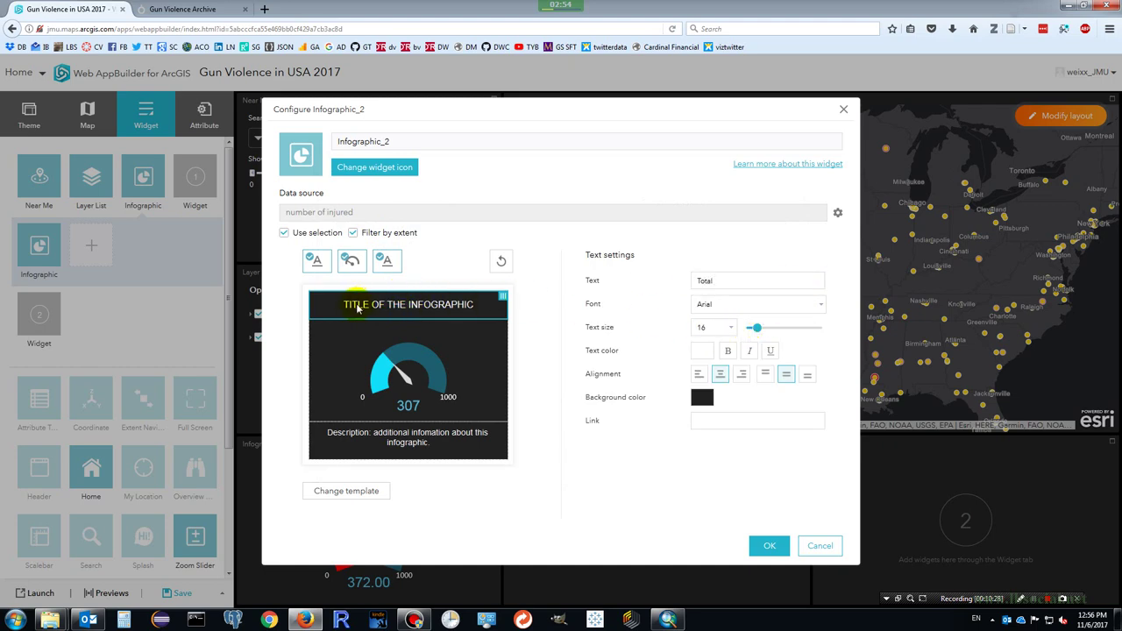
text( Number of Injured)
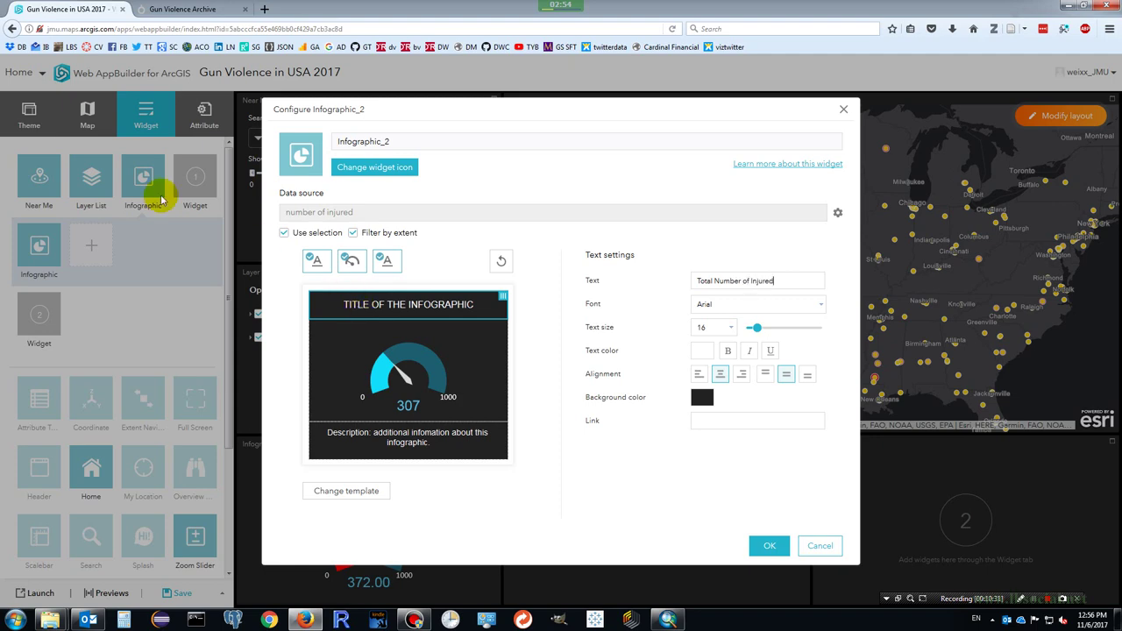
click(178, 12)
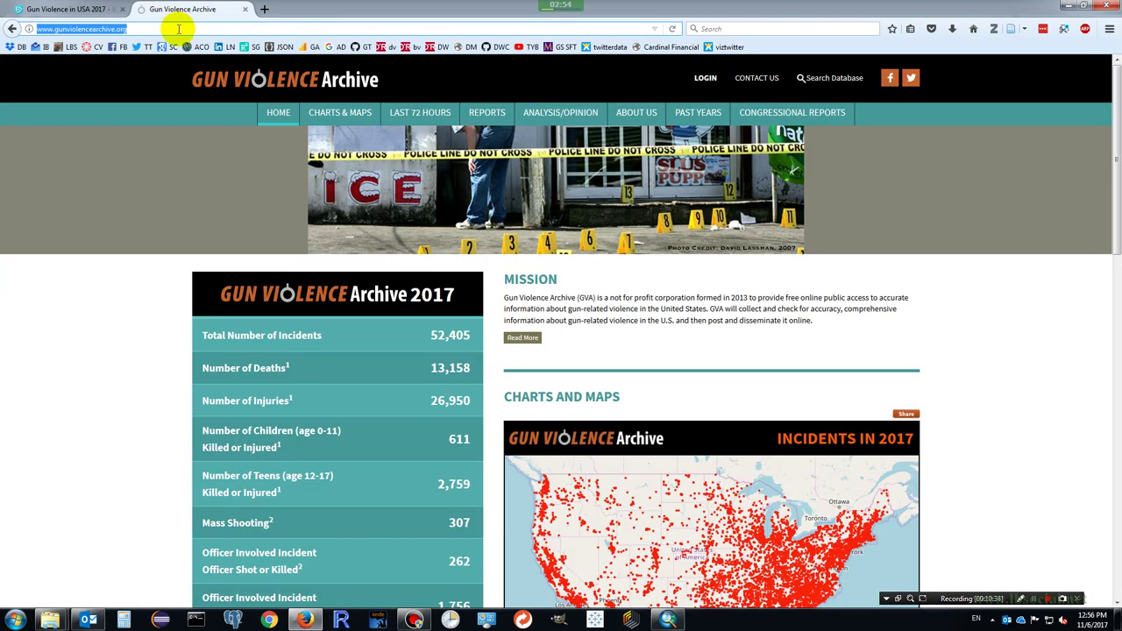
key(ctrl+c)
click(88, 8)
click(719, 419)
key(ctrl+v)
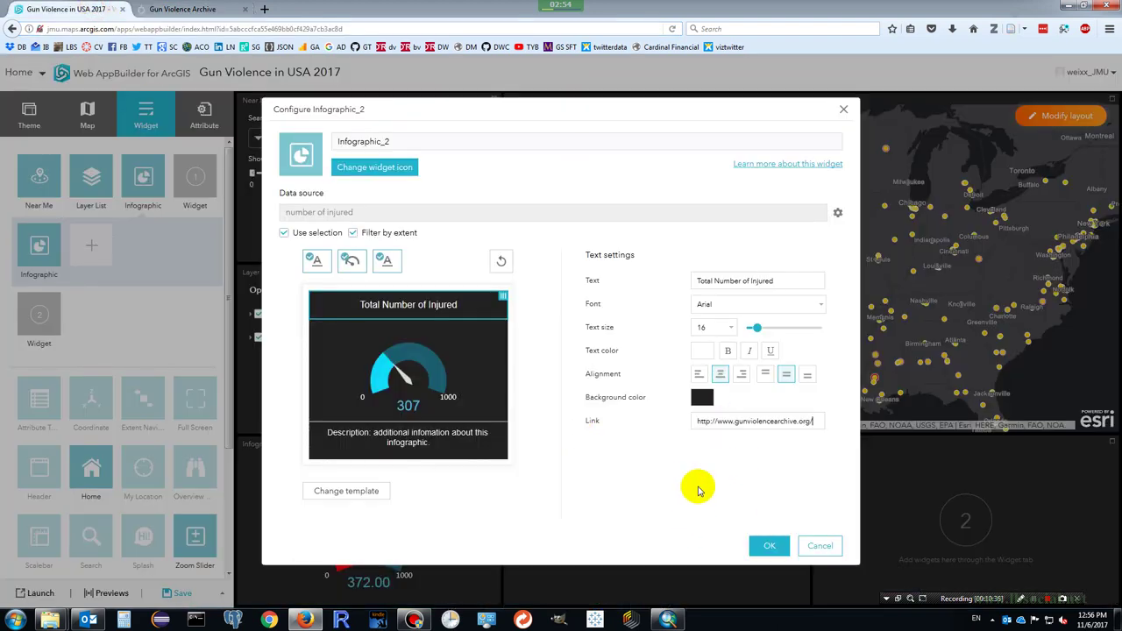
- Remove the injured infographic's description and base its gauge on field statistics using the Sum of F__Injured
click(387, 260)
click(351, 265)
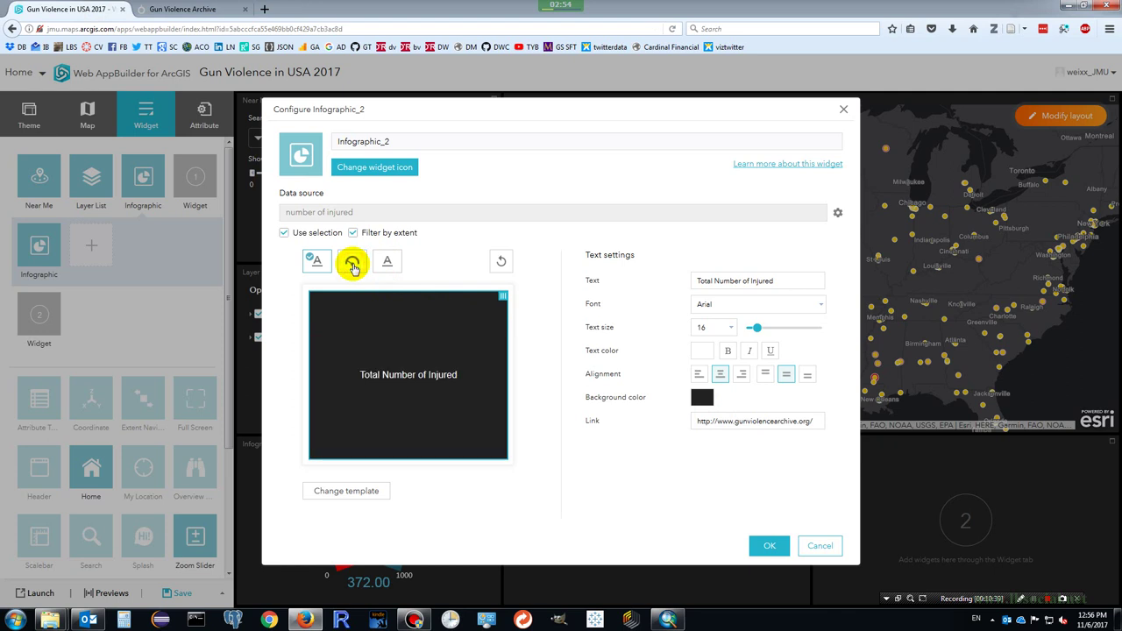
click(351, 264)
click(413, 408)
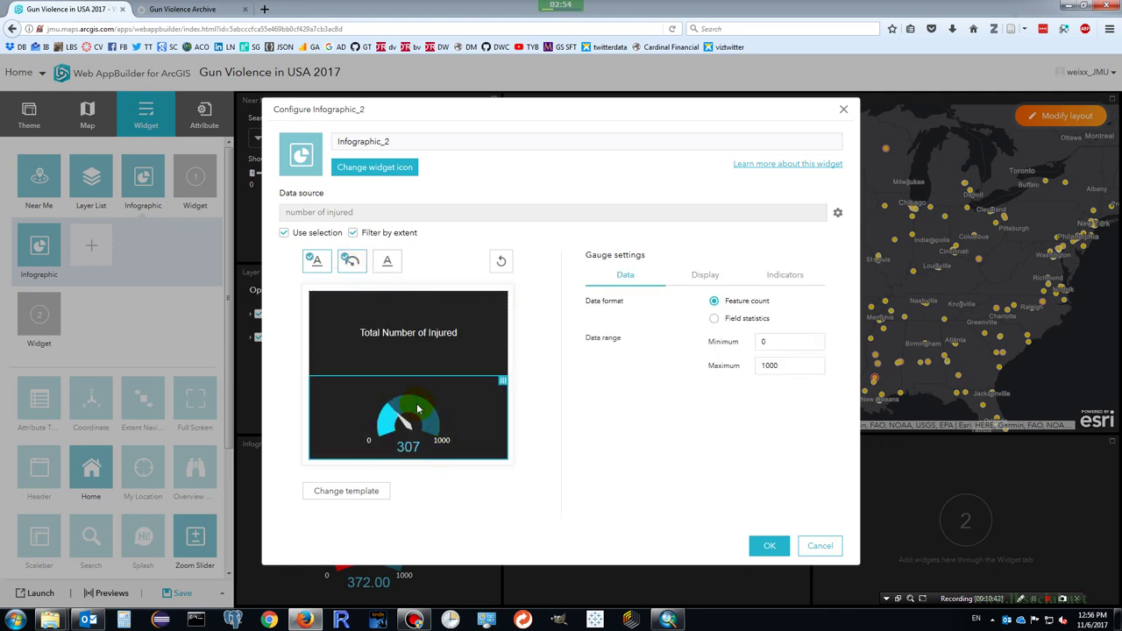
click(714, 319)
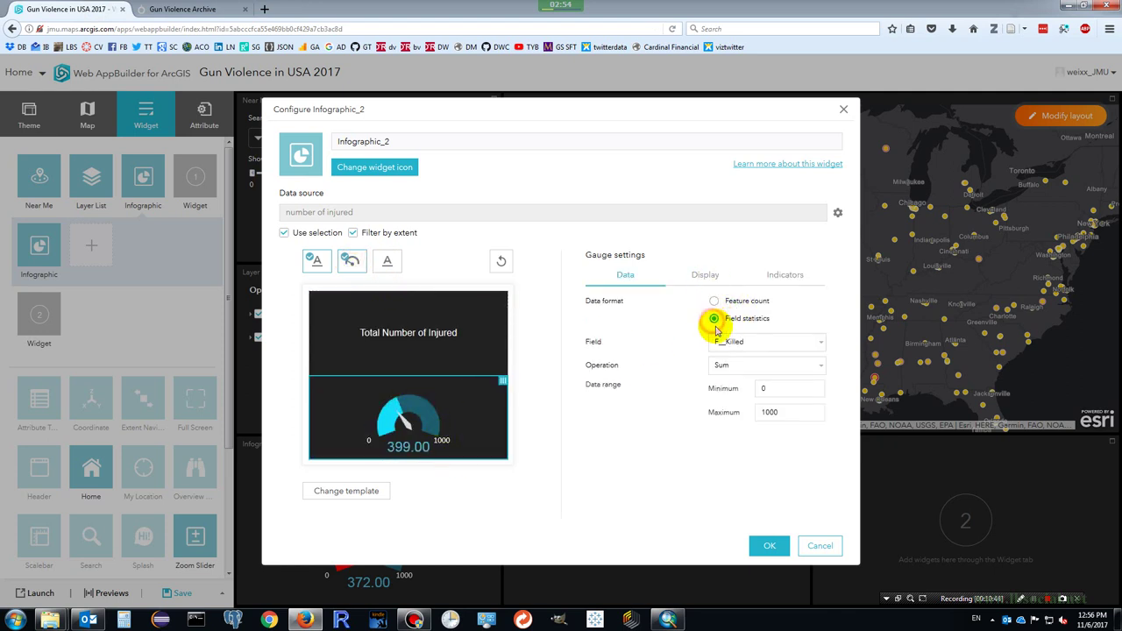
click(726, 343)
click(735, 370)
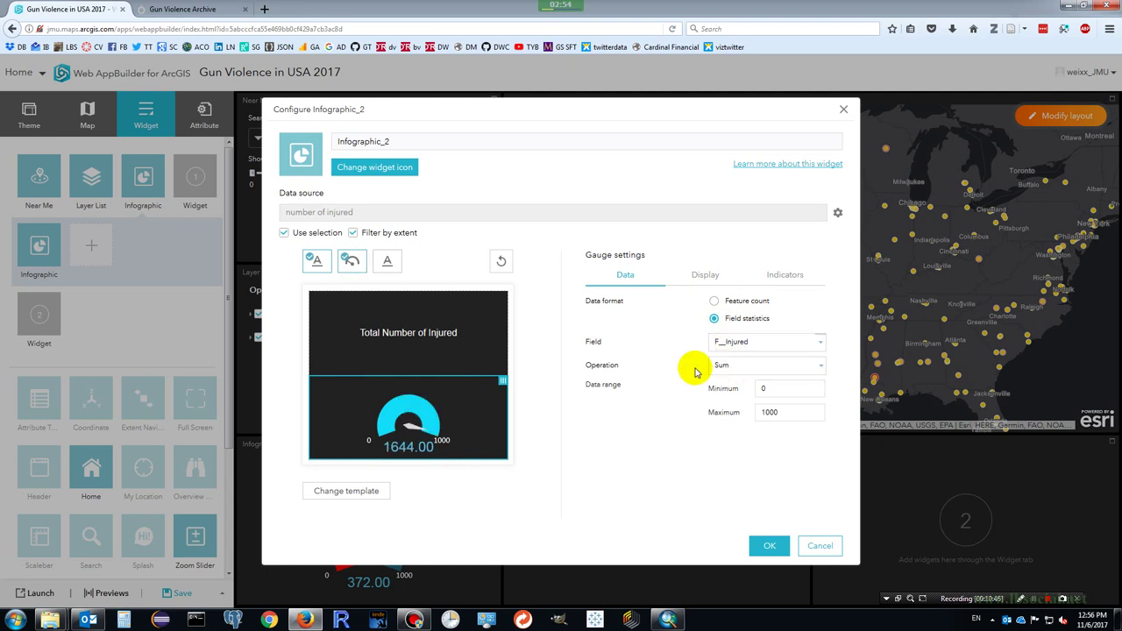
- Color the injured gauge yellow and apply the widget configuration
click(697, 277)
click(701, 321)
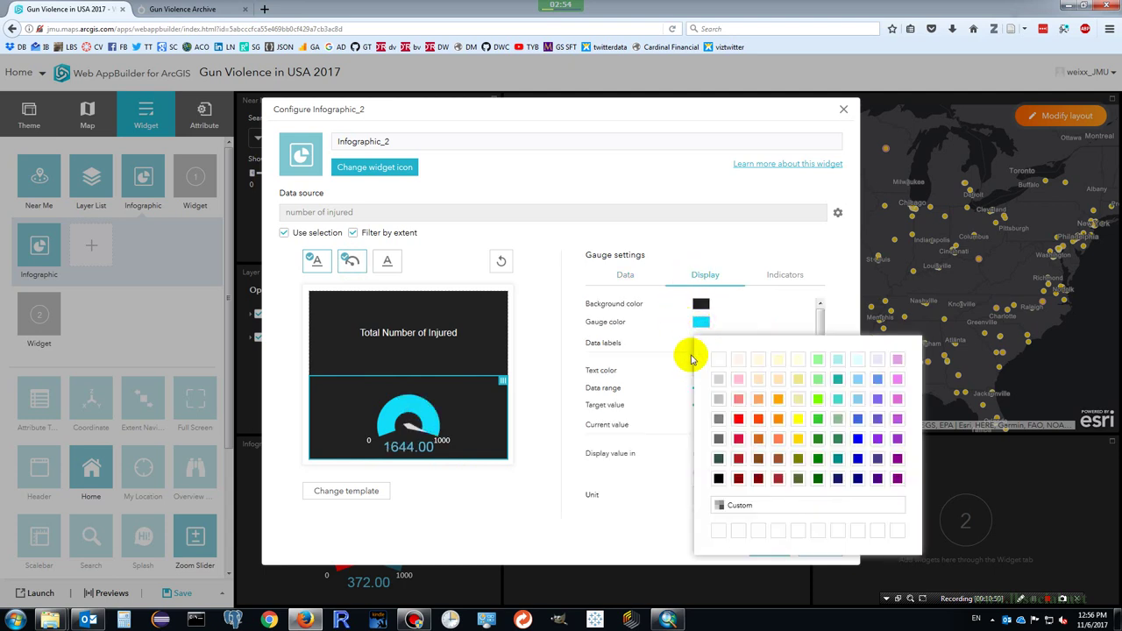
click(798, 418)
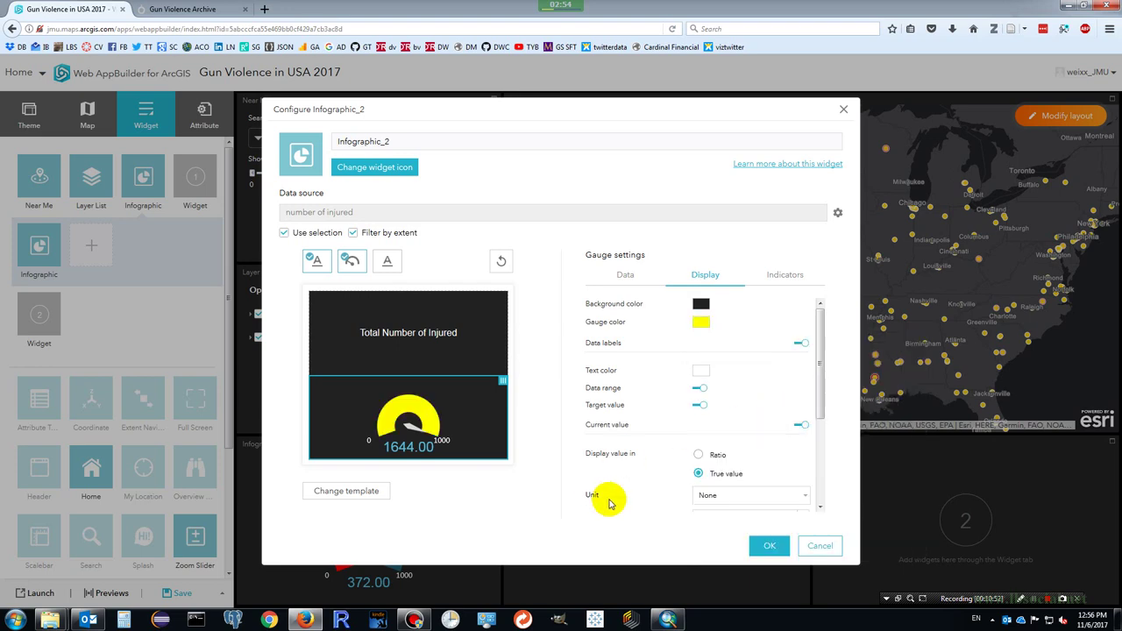
click(766, 546)
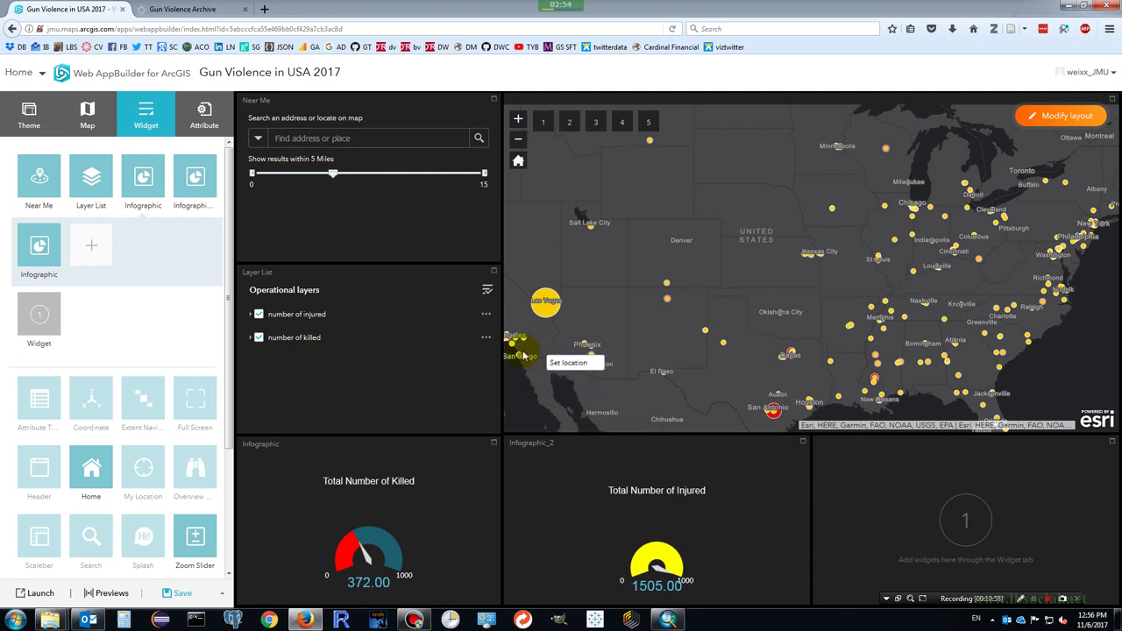
- Add an Infographic widget to the killed infographic's group, using the Line Chart template and the number of killed layer as data source
click(106, 258)
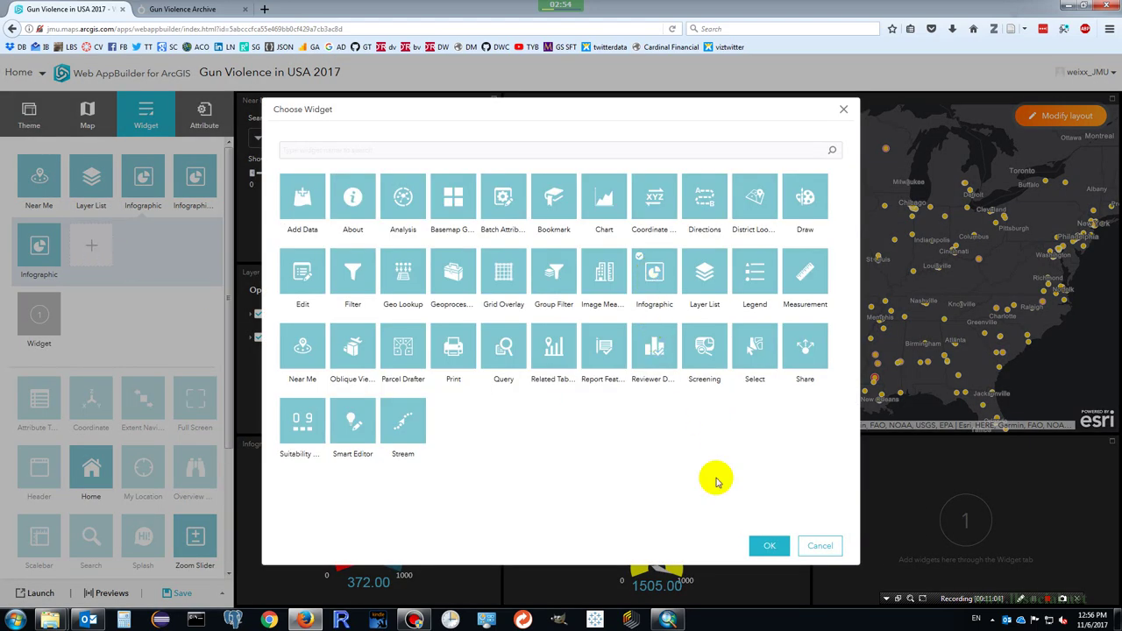
click(766, 546)
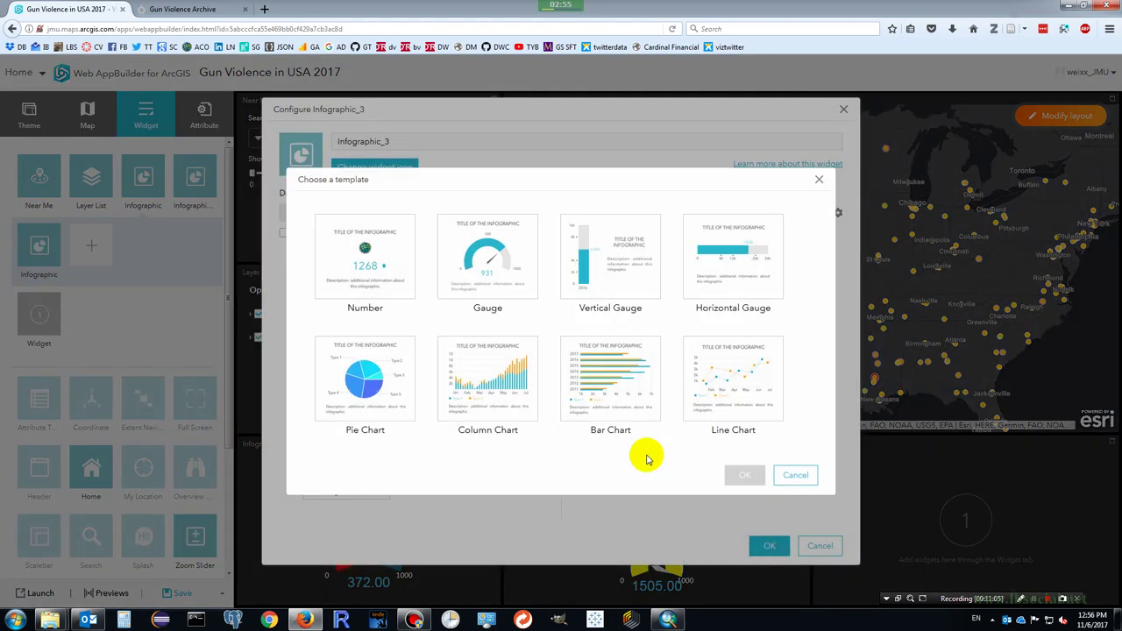
click(714, 388)
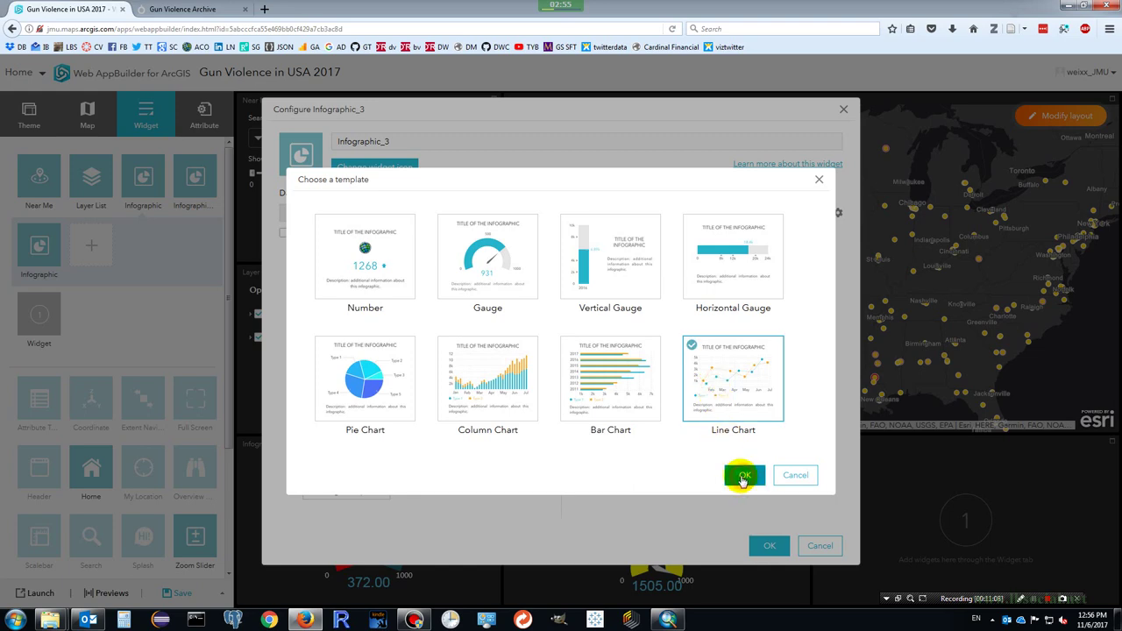
click(744, 476)
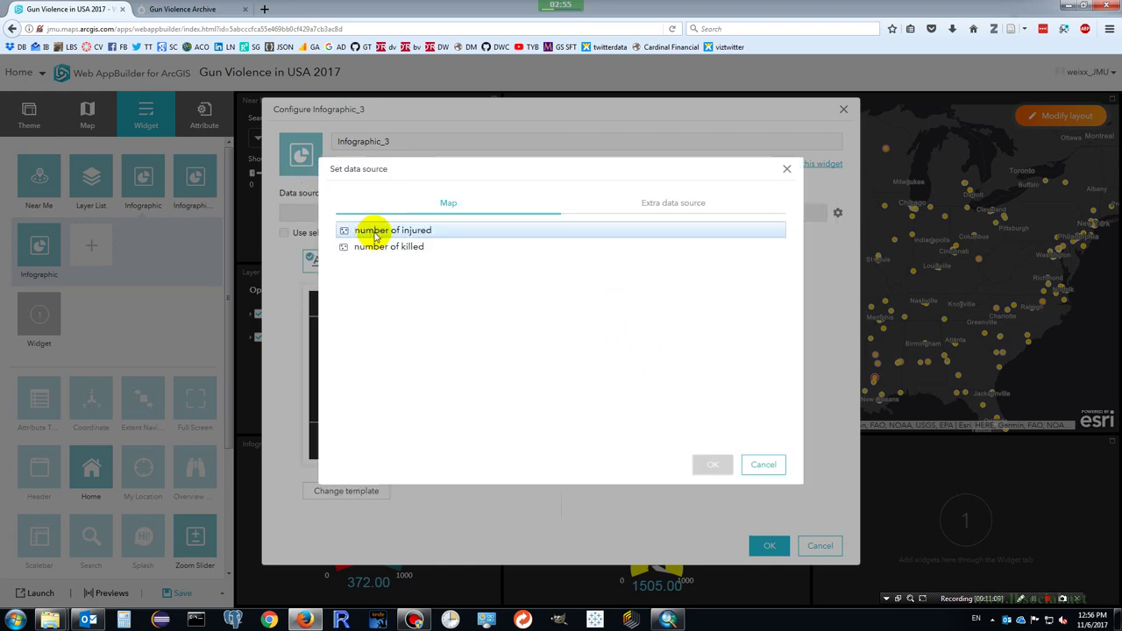
click(375, 232)
click(378, 248)
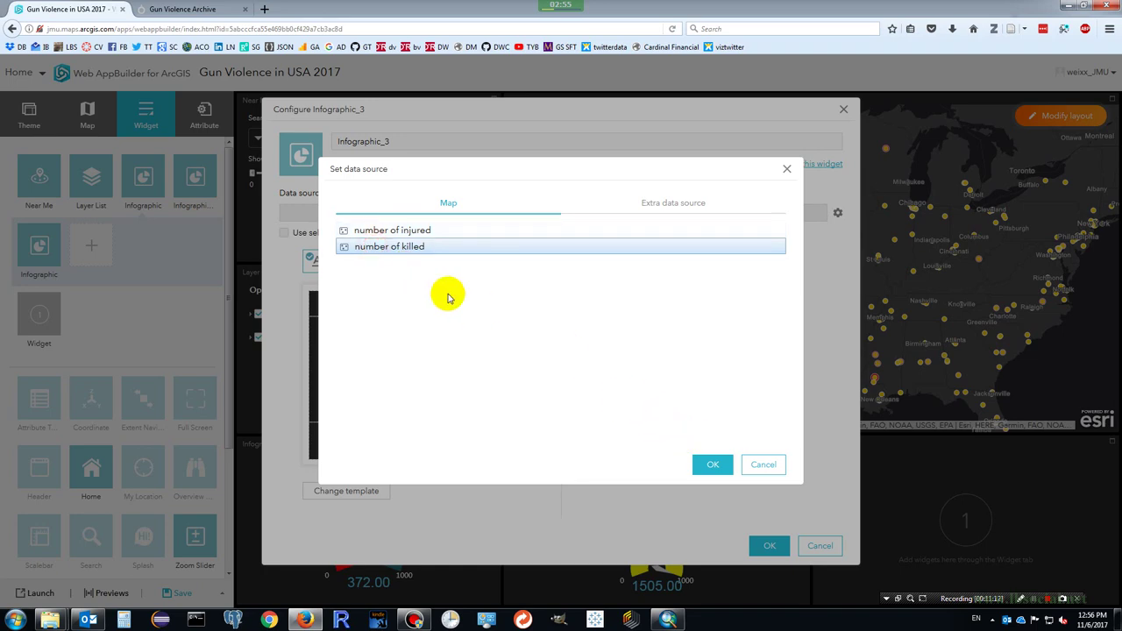
click(713, 465)
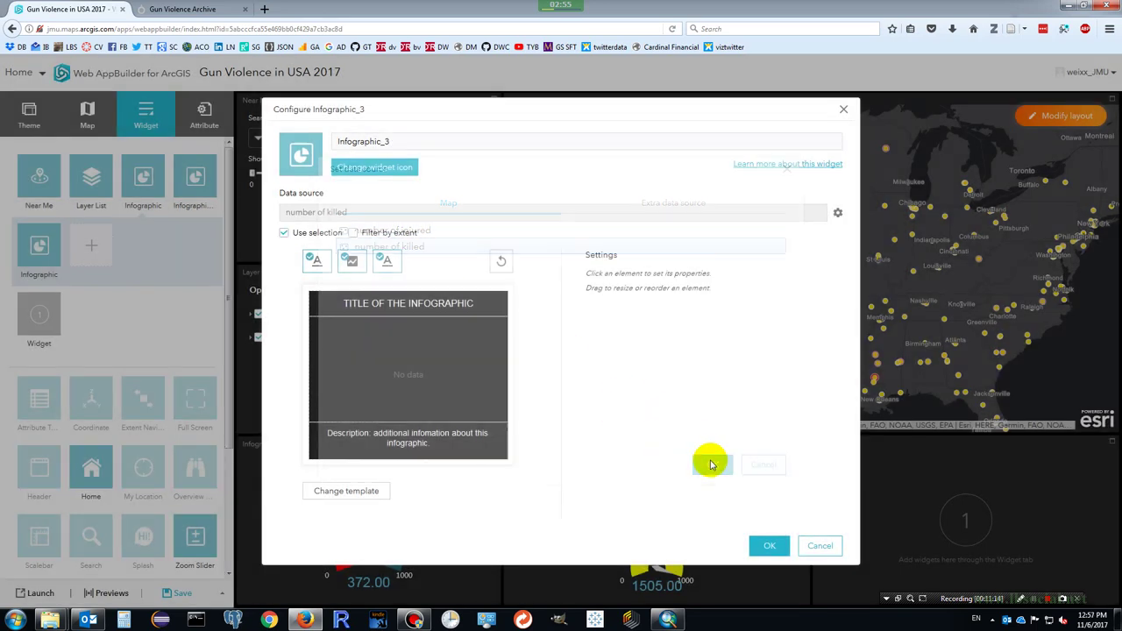
- Remove the third infographic's description, turn on filtering by extent, and set its title text to "Number of Killed"
click(387, 260)
click(351, 233)
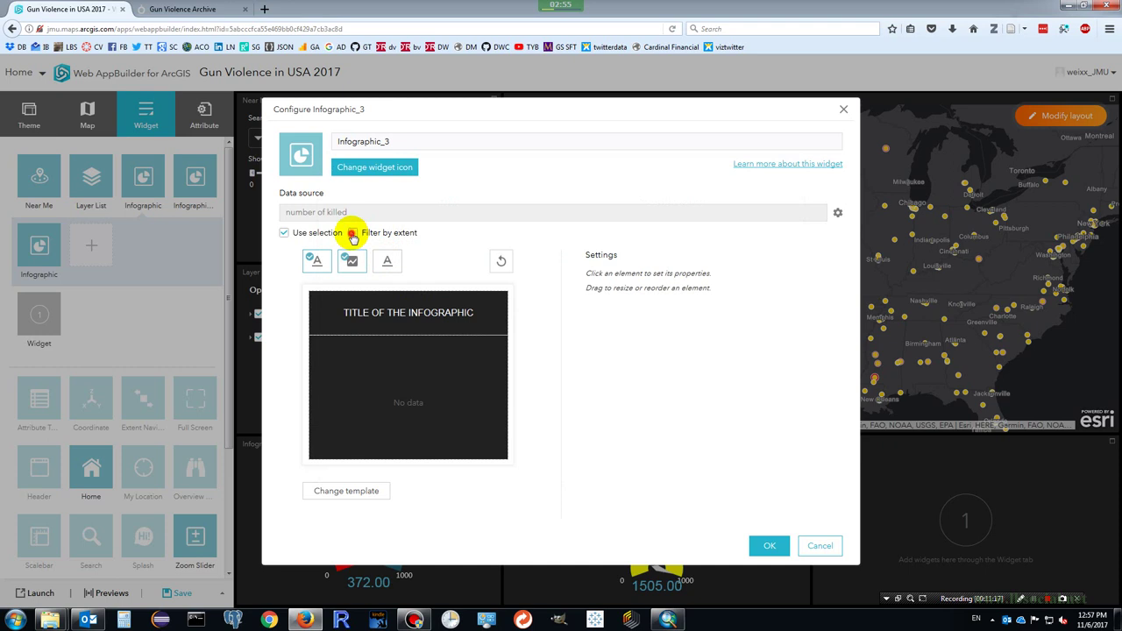
click(401, 314)
drag(804, 281, 532, 268)
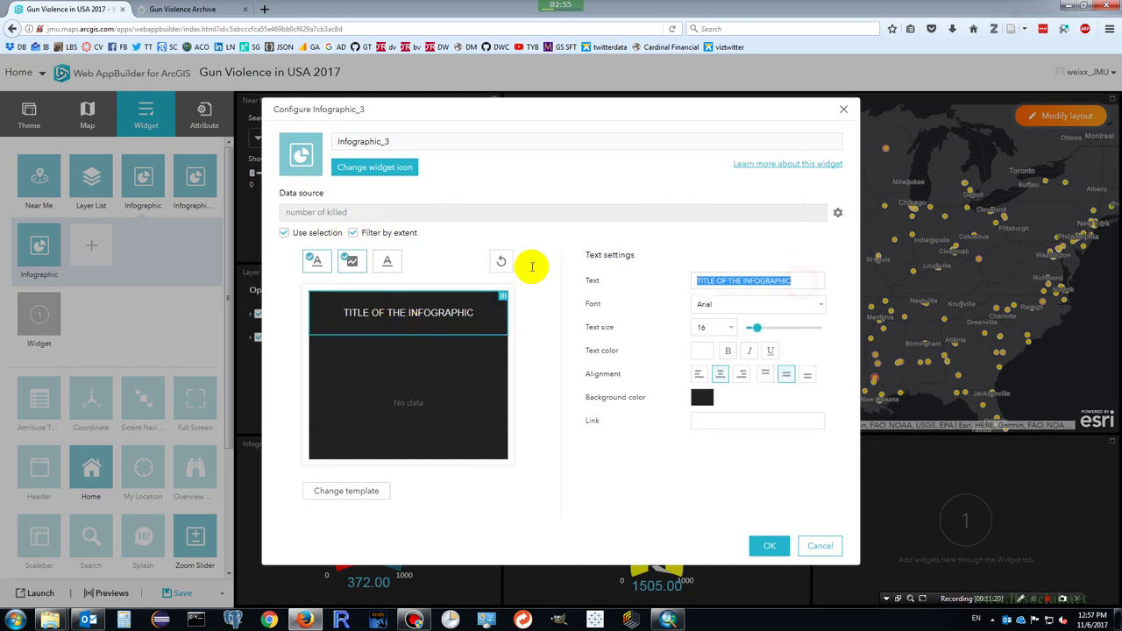
text(Nu)
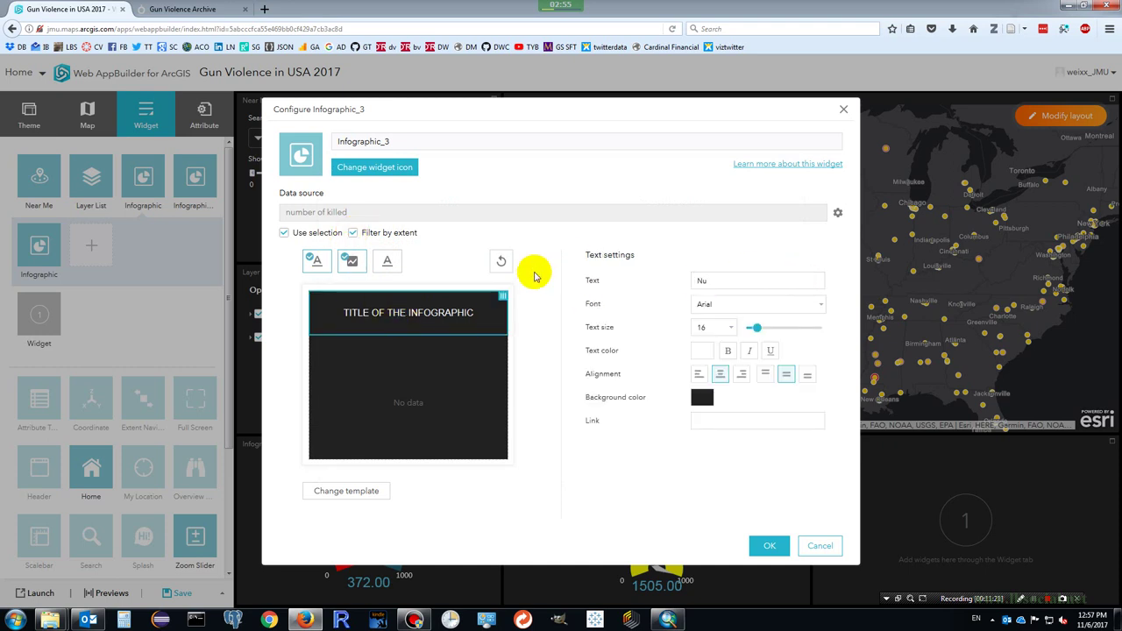
text(mber of Killed)
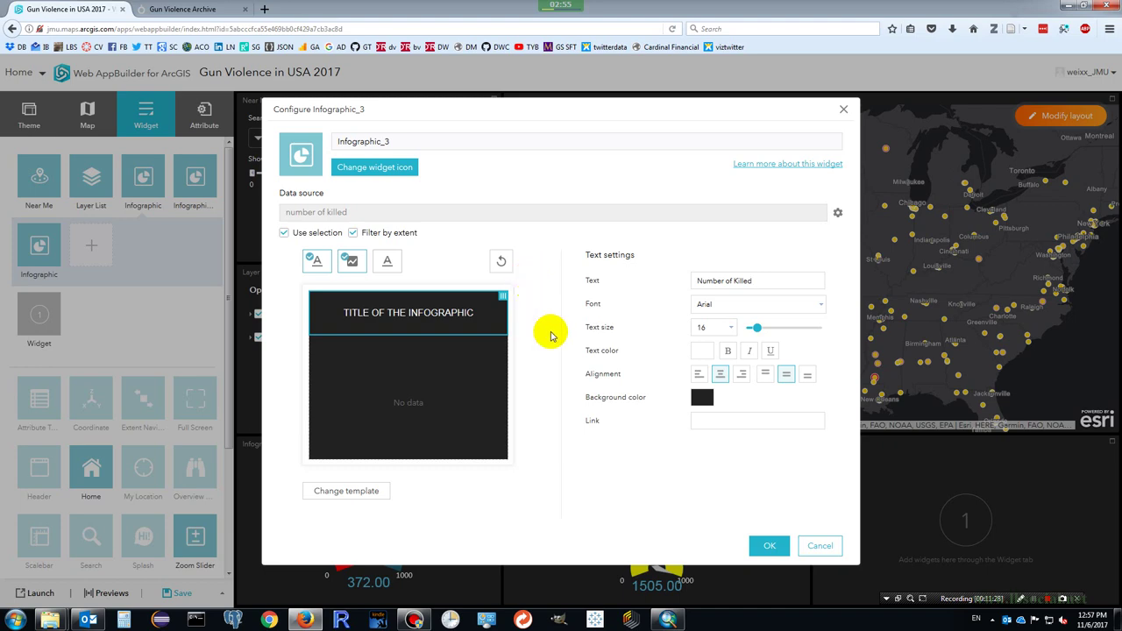
click(219, 11)
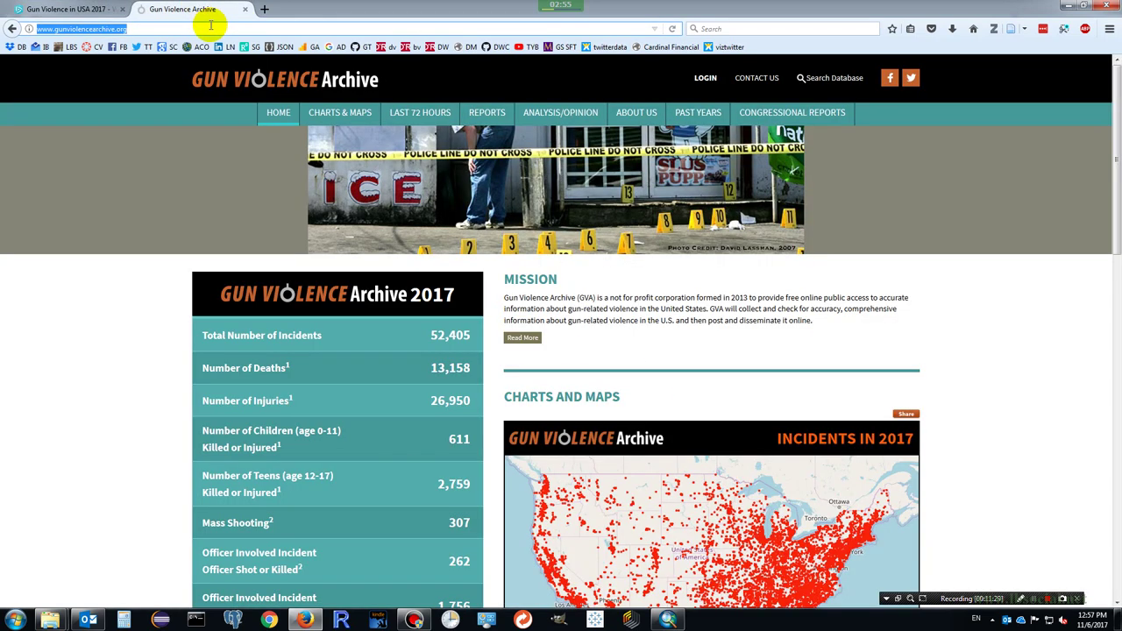
click(114, 10)
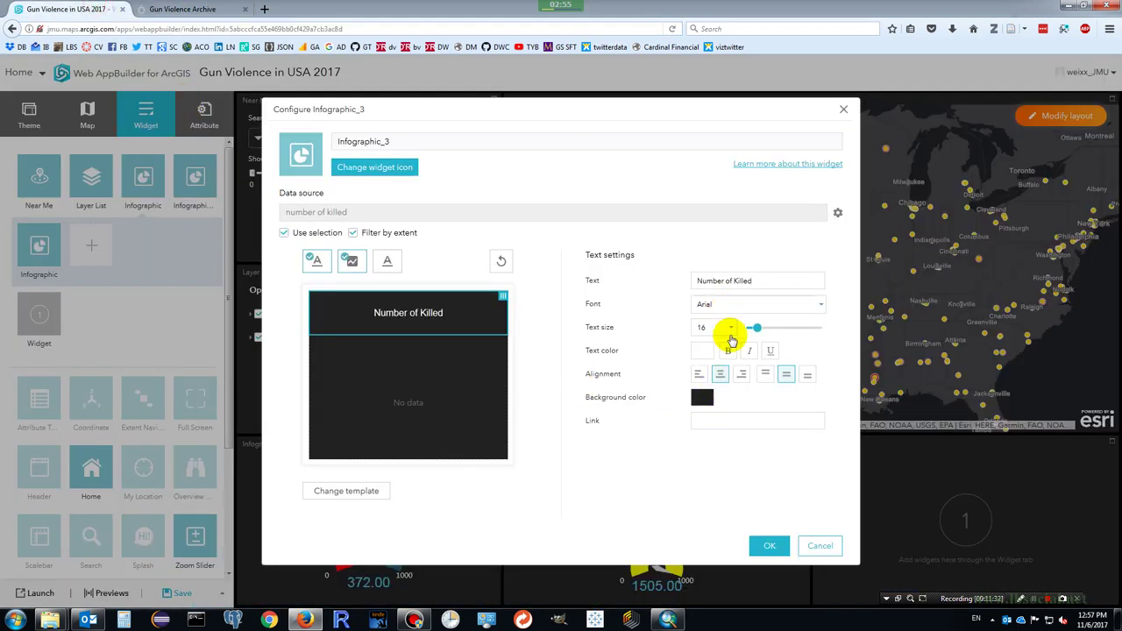
click(742, 420)
text(http://www.gunviolencearchive.org/)
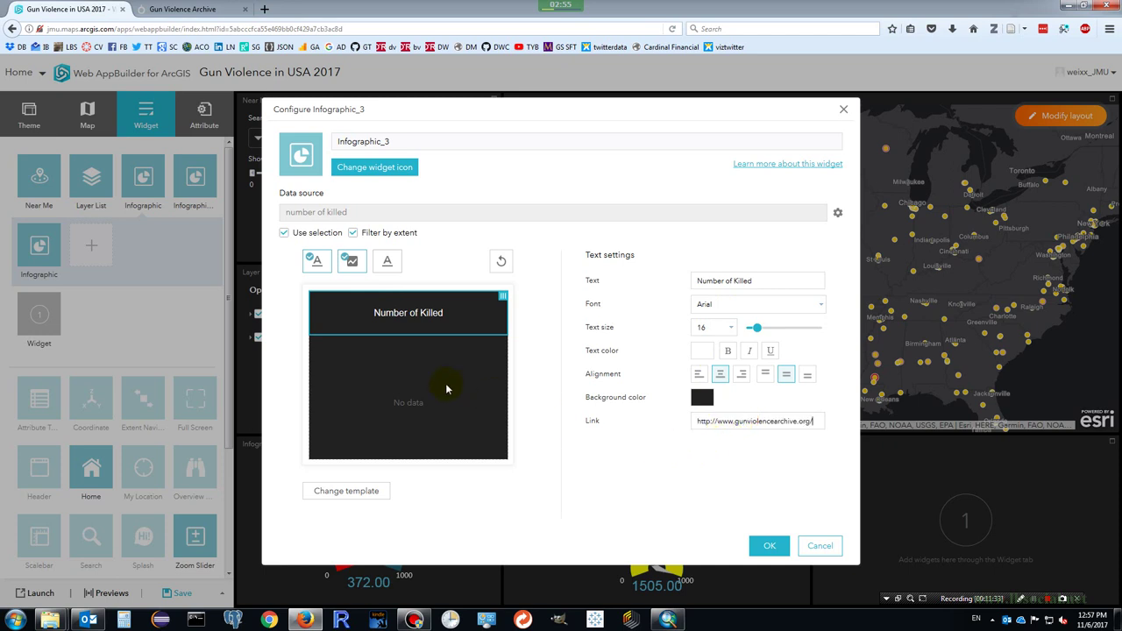
- Plot both F__Killed and F__Injured as value fields in the line chart, keeping Incident_D as the label field
click(372, 386)
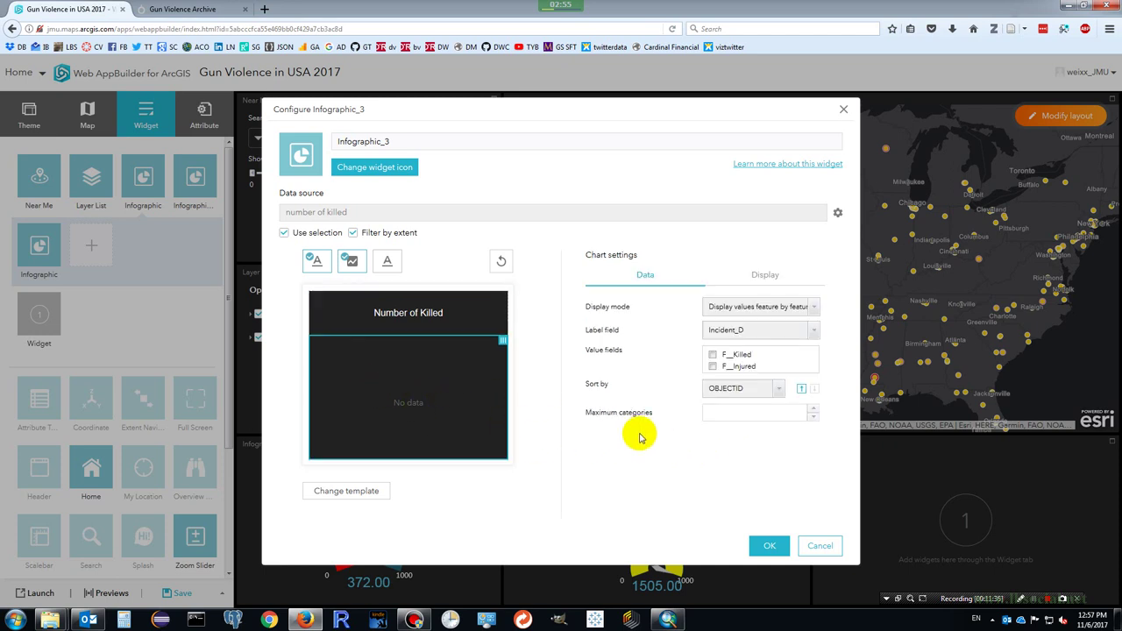
click(712, 355)
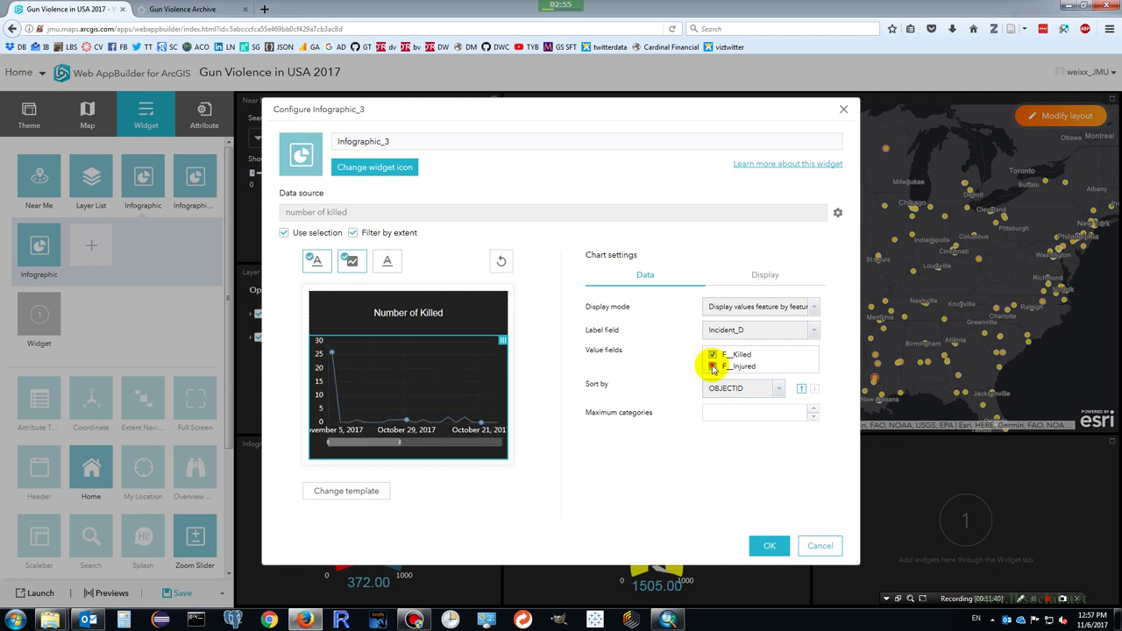
click(713, 367)
click(741, 331)
click(741, 339)
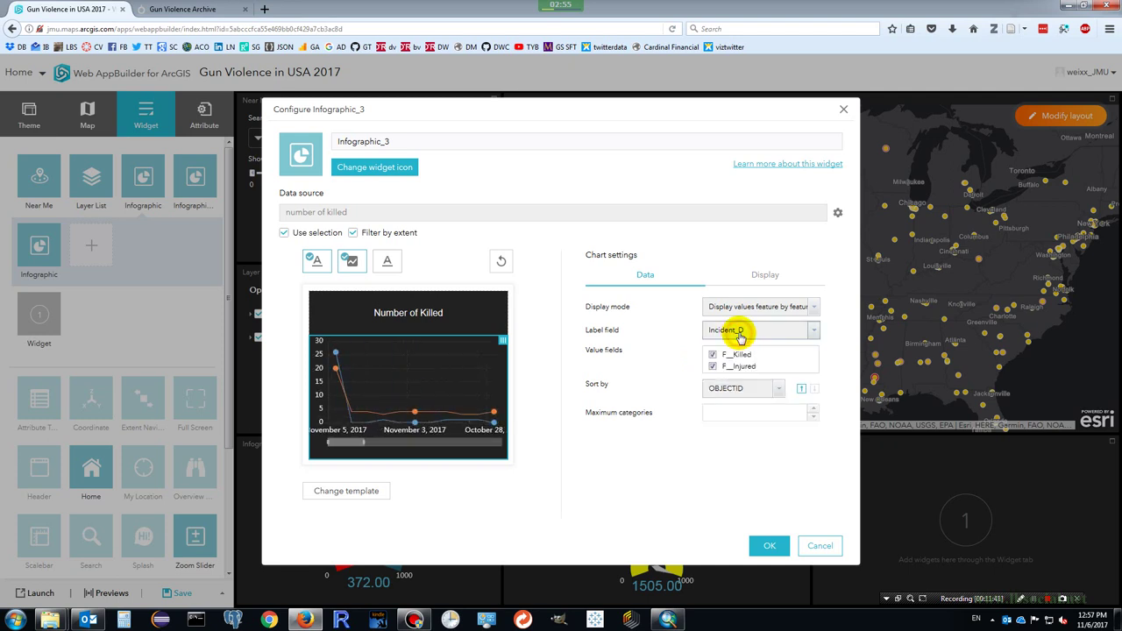
click(775, 272)
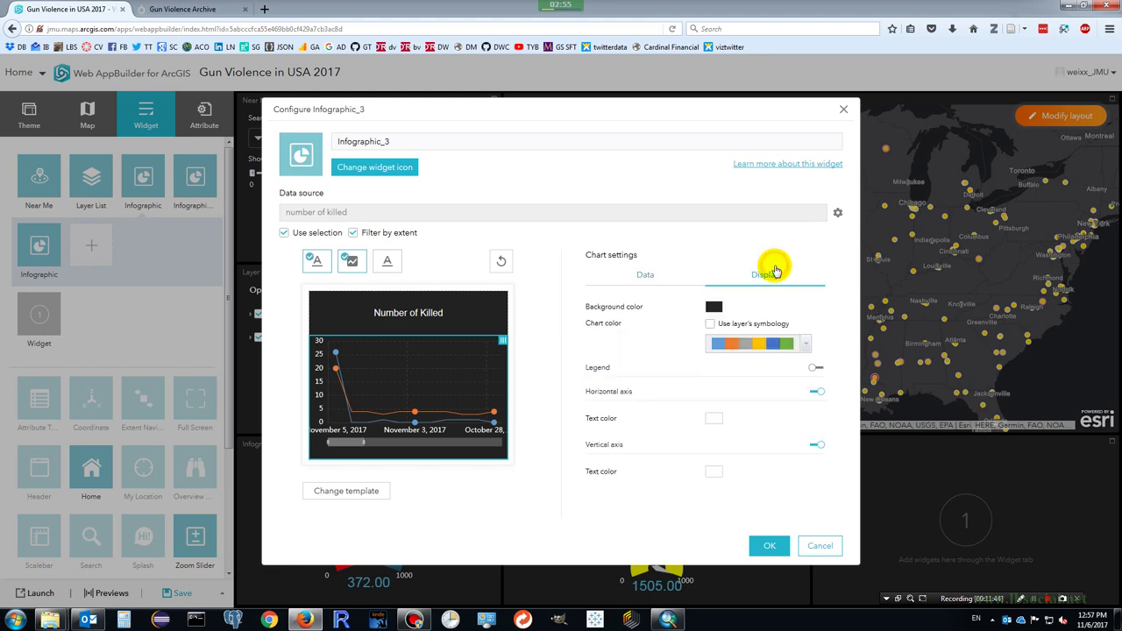
click(808, 348)
click(808, 347)
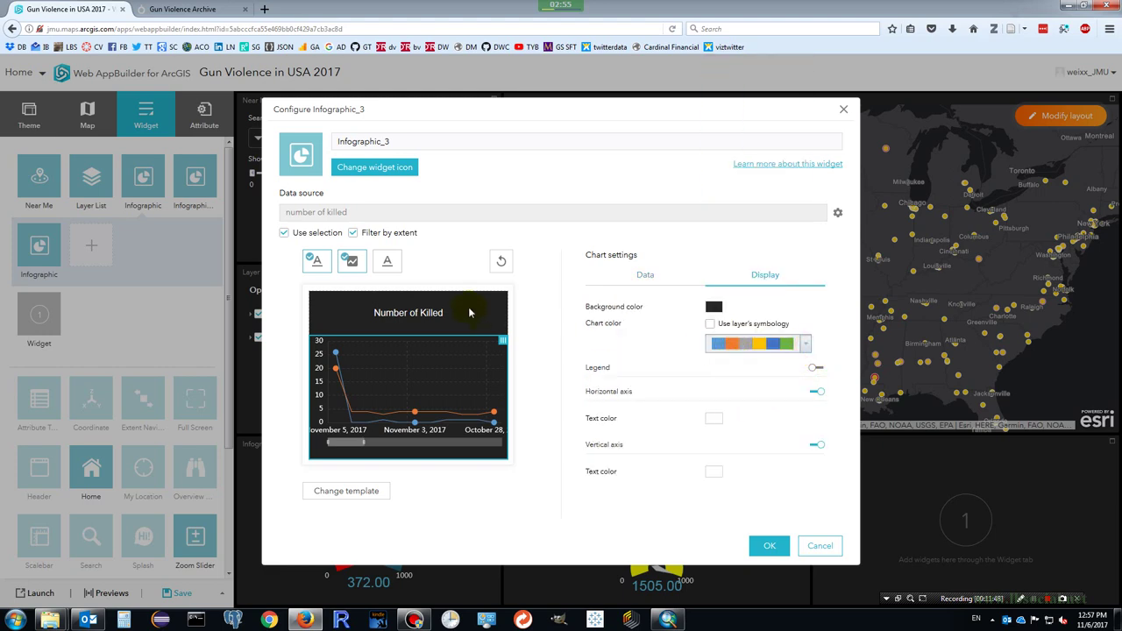
- Extend the line chart's title to "Number of Killed and Injured" and apply the widget configuration
click(395, 313)
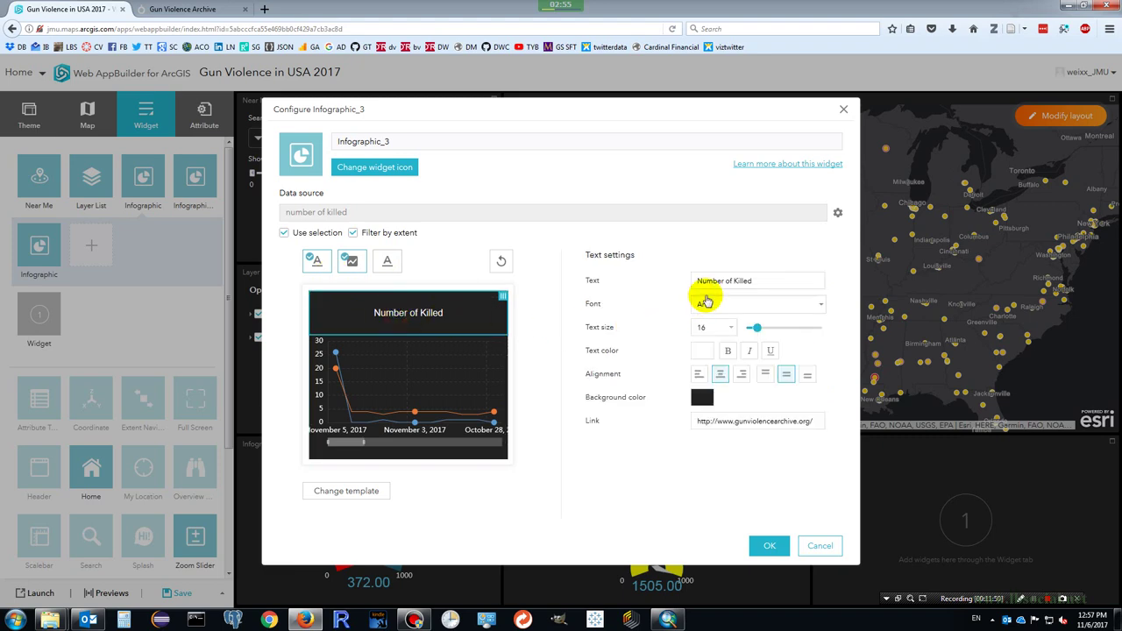
click(771, 281)
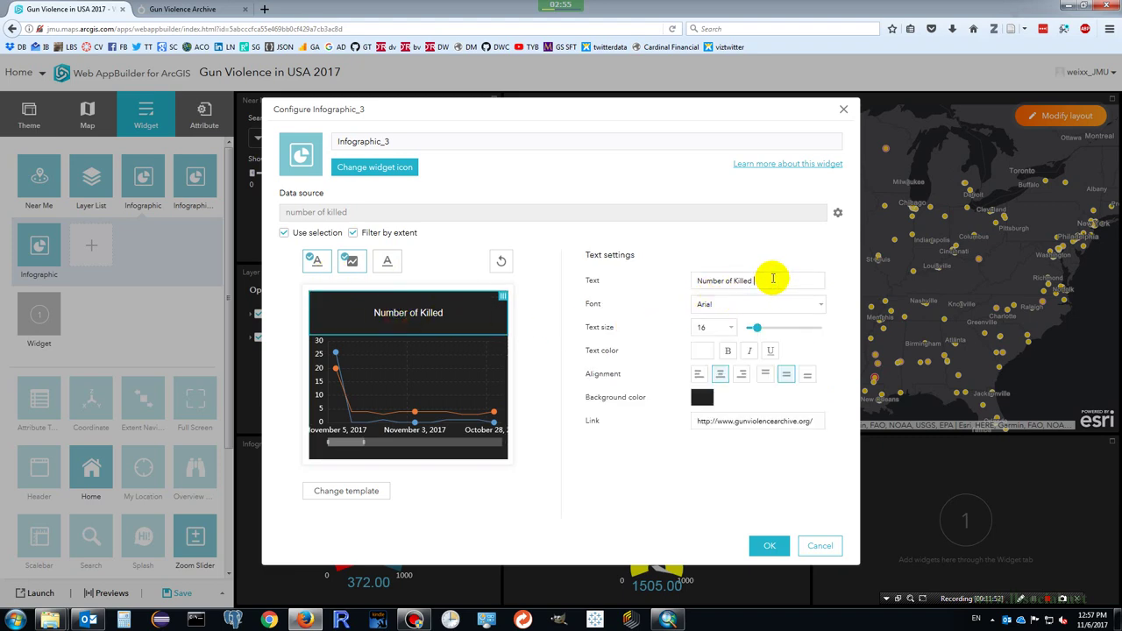
text(and Injured)
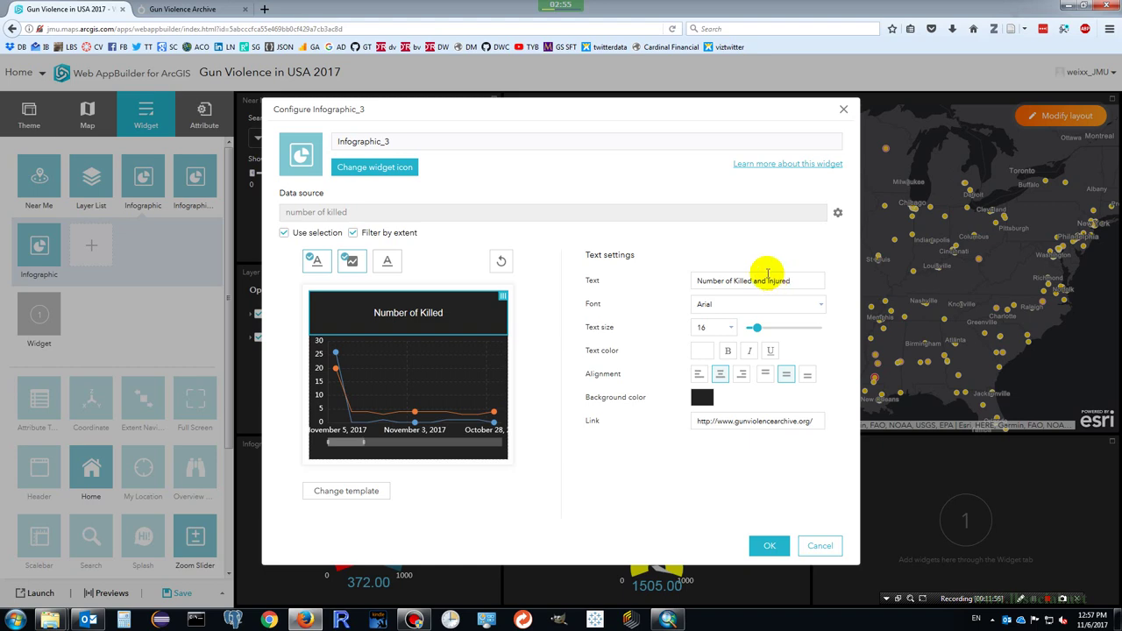
click(769, 547)
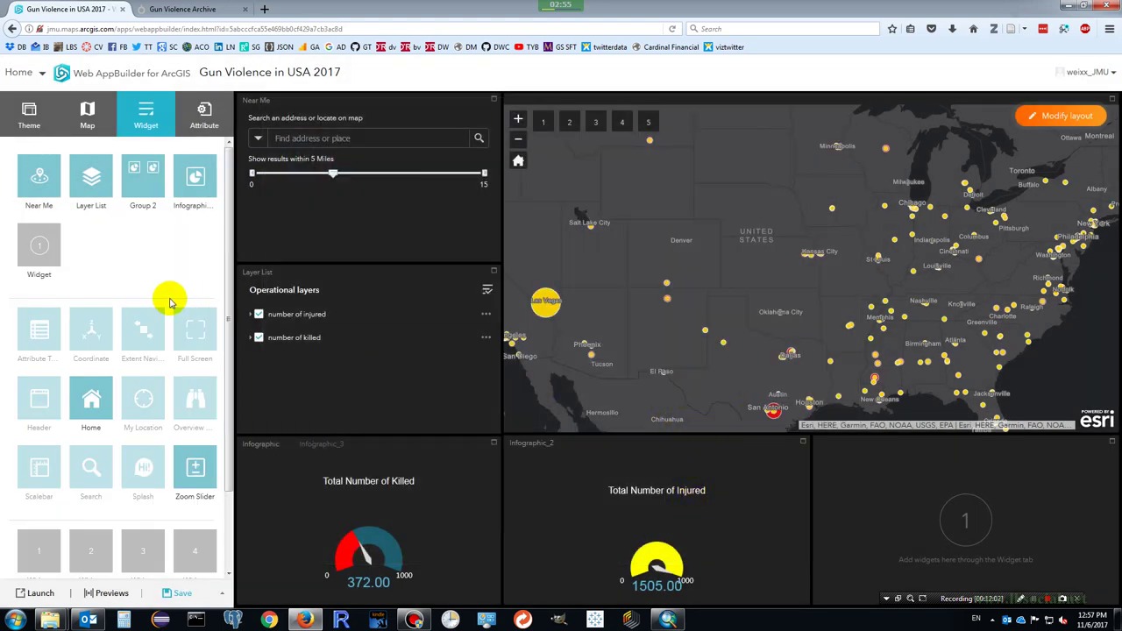
- Fill the remaining empty widget placeholder with a line chart infographic titled "Number of Injured or Killed"
click(39, 255)
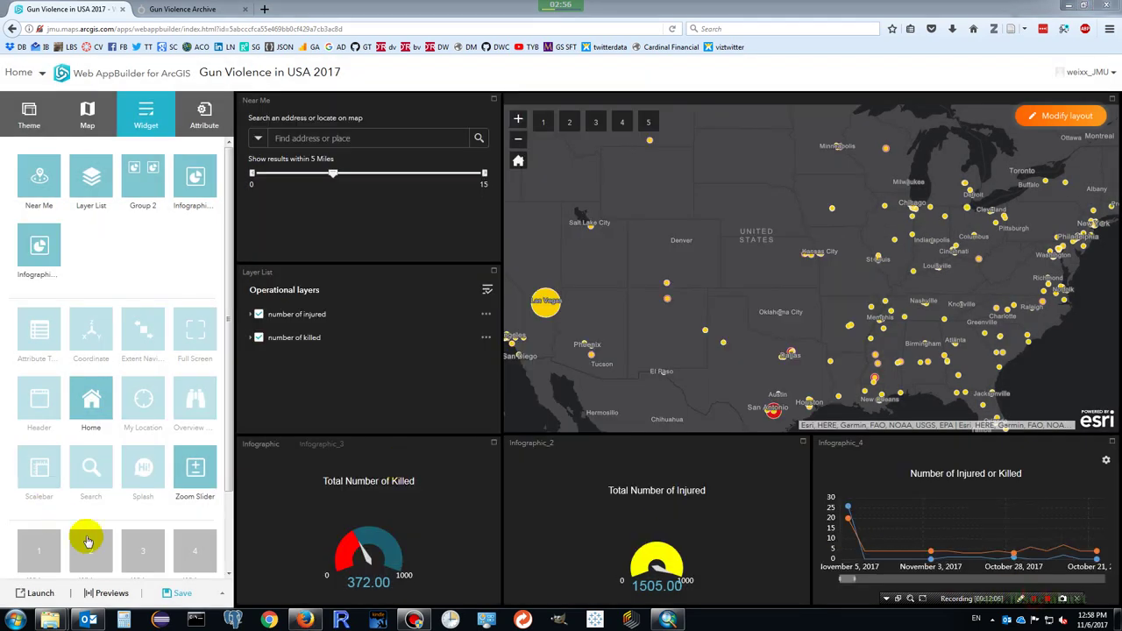
- Preview the app, hide the number of injured layer, and change the map extent to test how the infographics respond
click(123, 582)
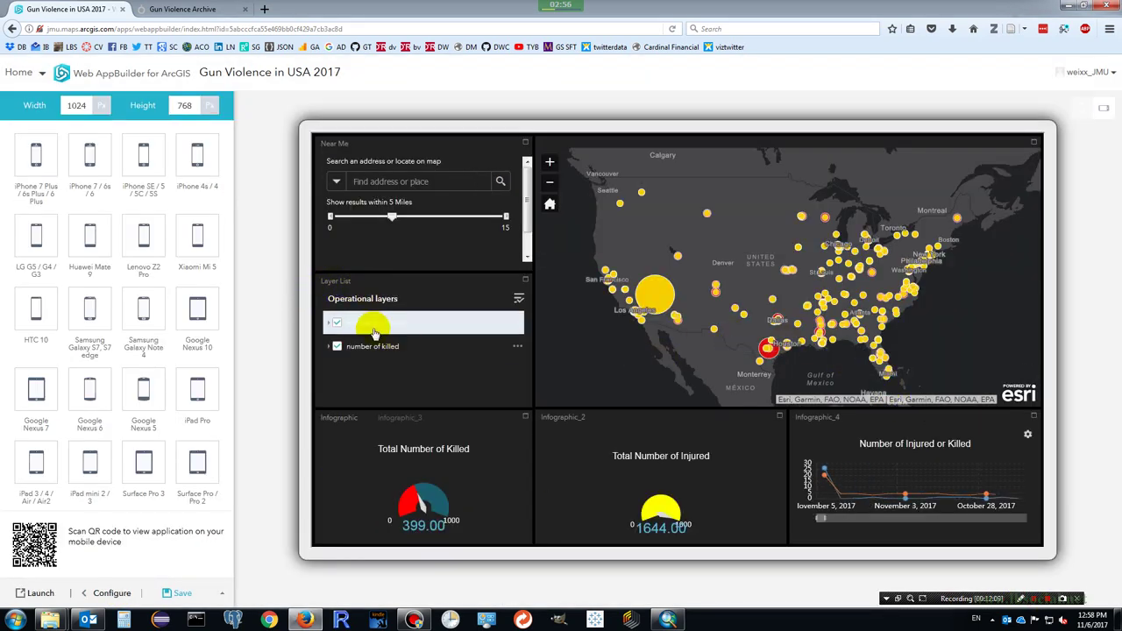
click(337, 324)
double_click(861, 312)
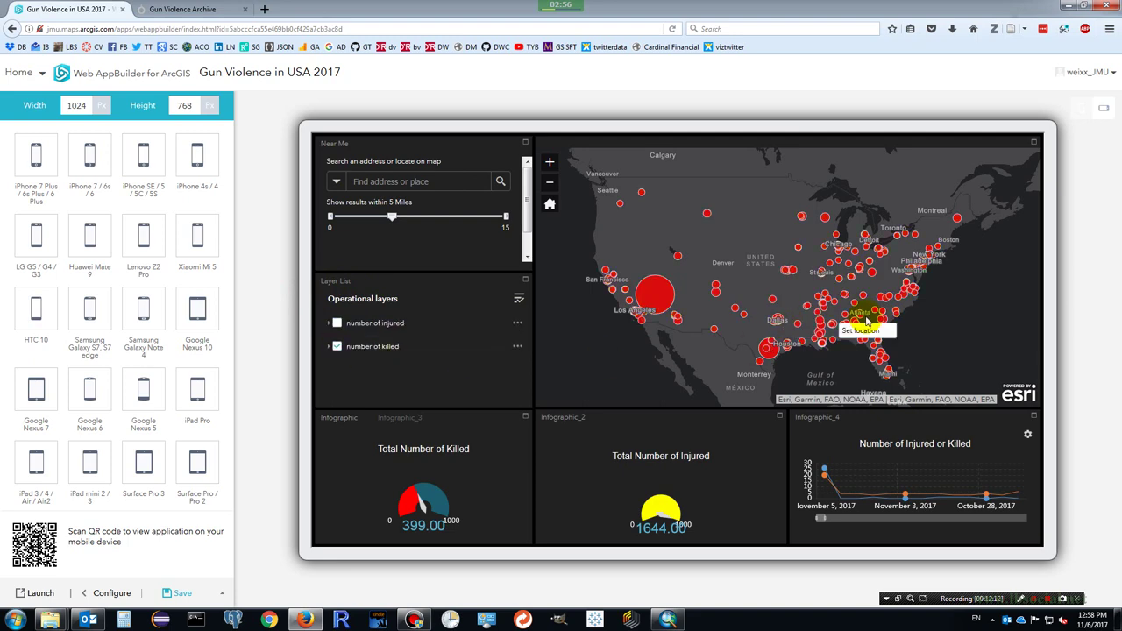
scroll(863, 319, up, 2)
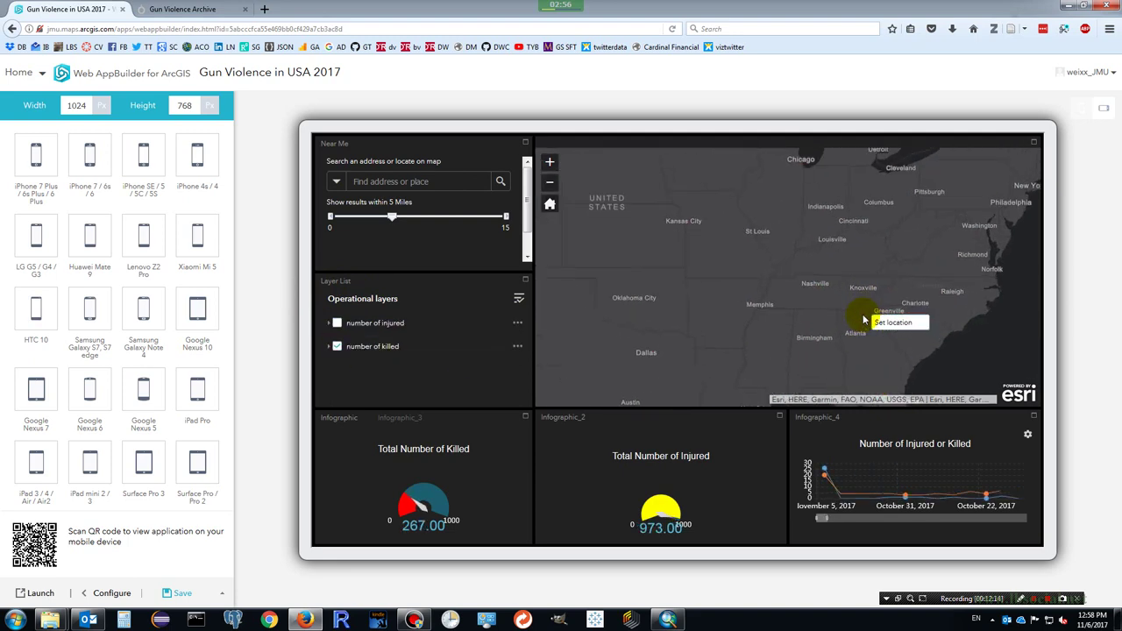
scroll(820, 317, down, 2)
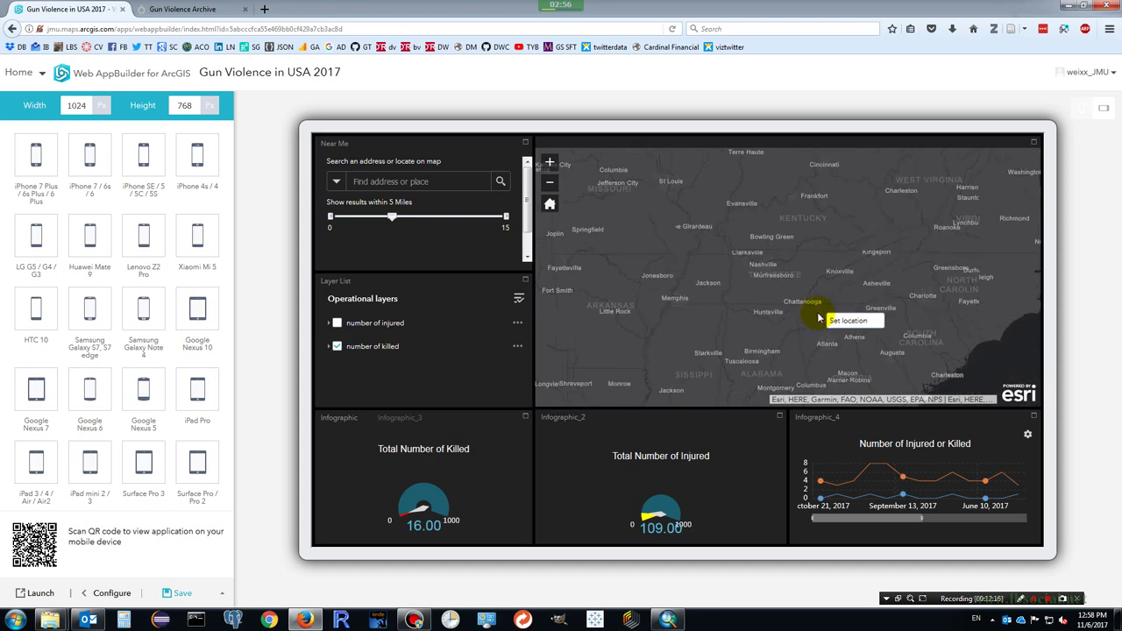
scroll(925, 330, down, 1)
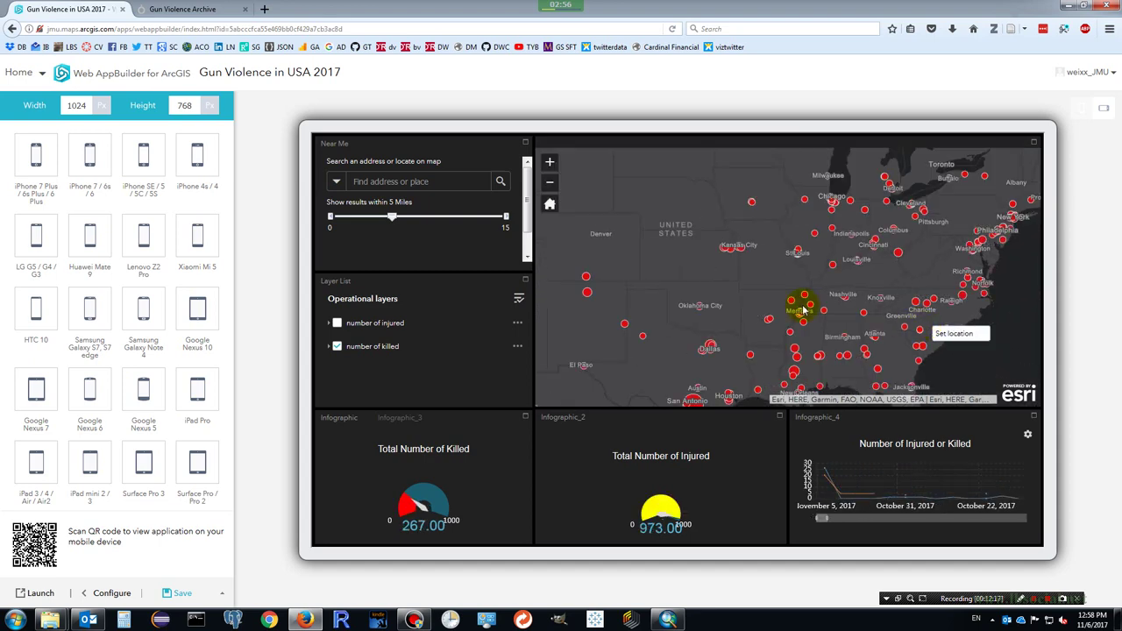
scroll(779, 305, down, 1)
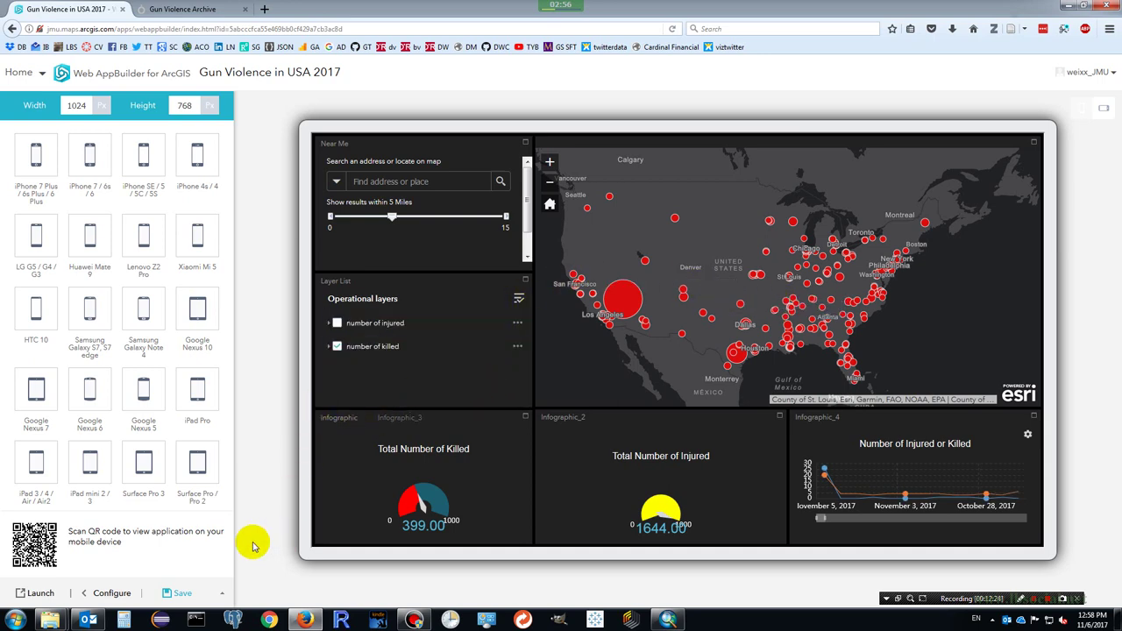
click(109, 594)
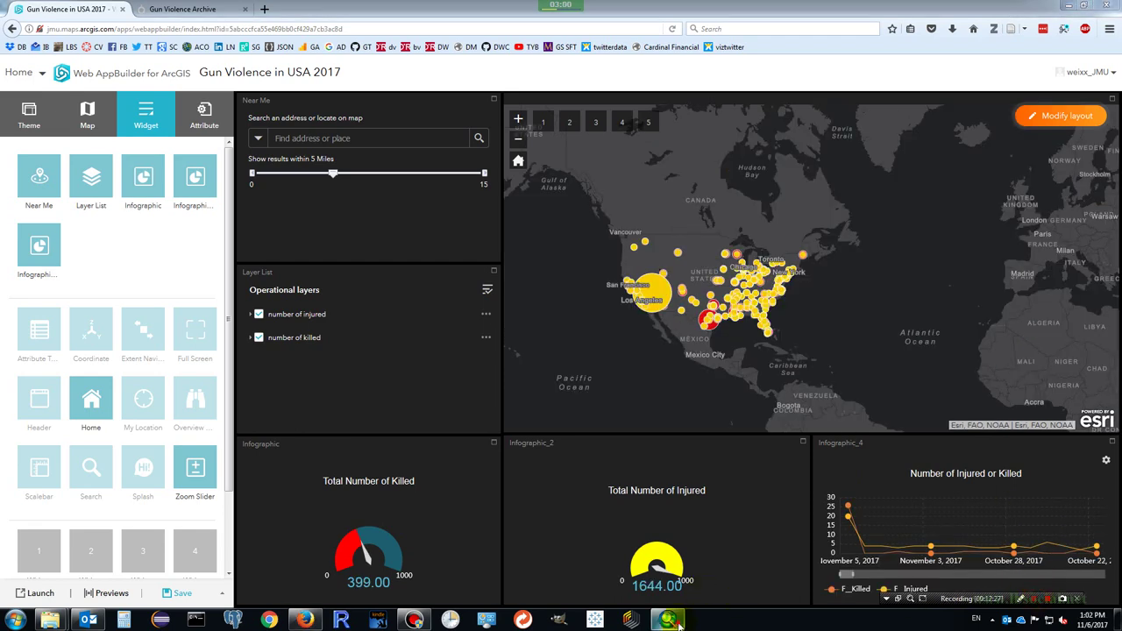
- Switch to ArcMap and check the sum in the statistics of the Geocoding_Result table's F__Killed field
click(669, 621)
right_click(509, 466)
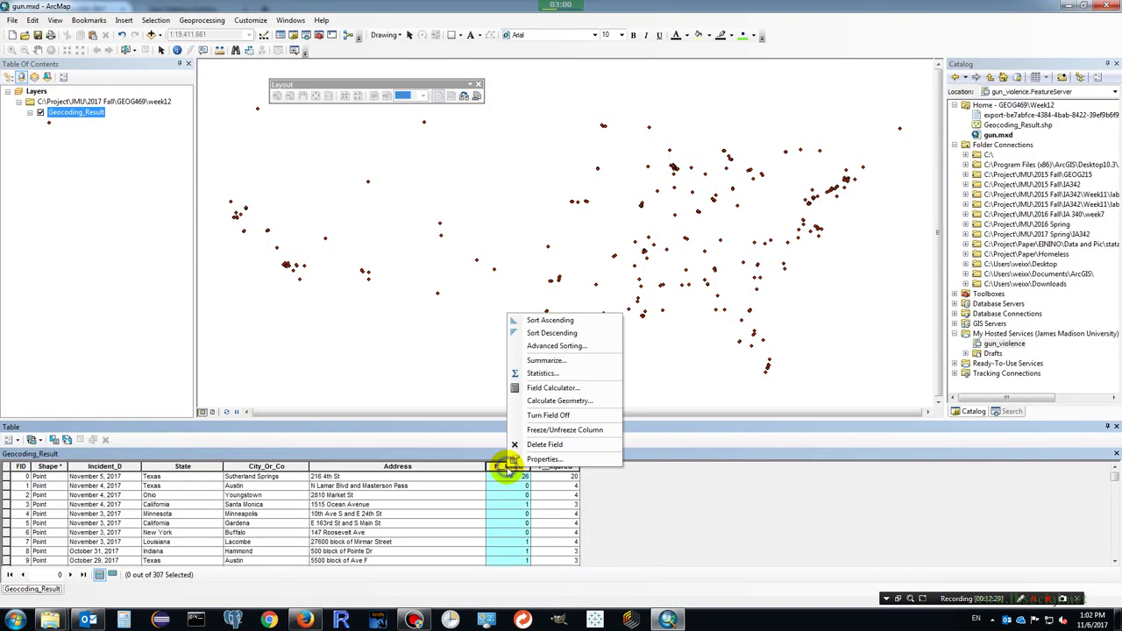
click(542, 373)
double_click(419, 313)
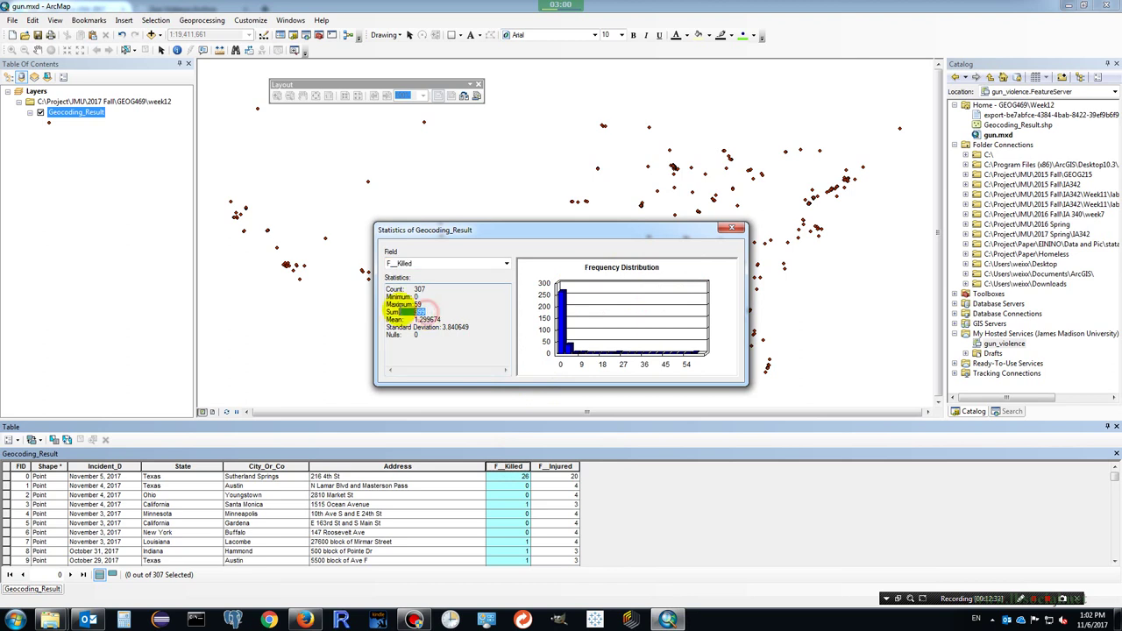
click(1023, 598)
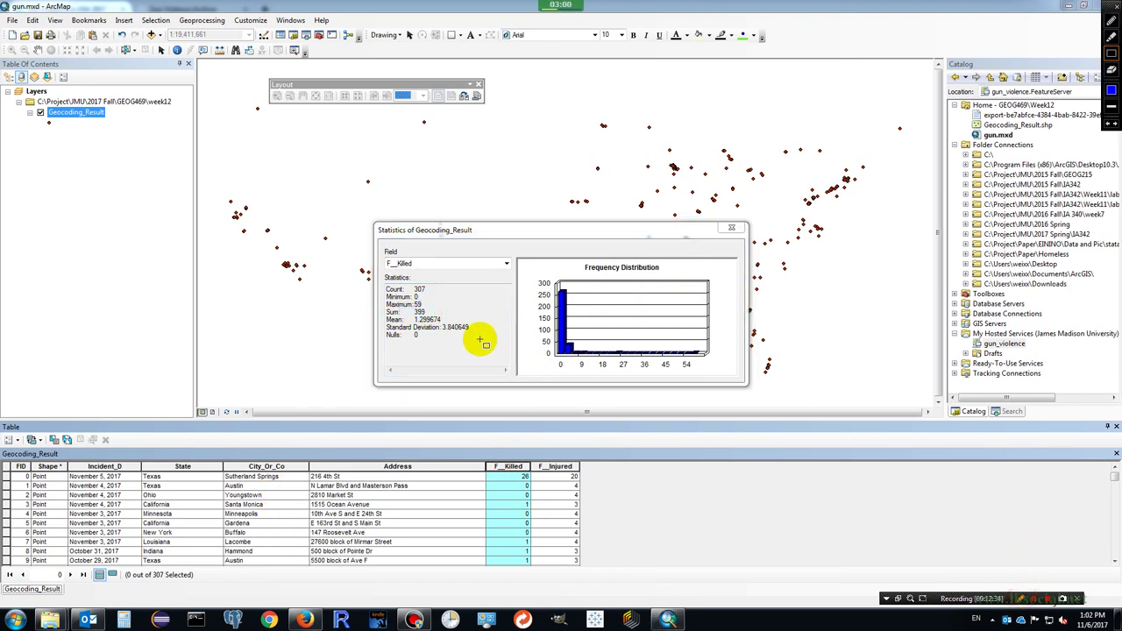
drag(396, 300, 436, 315)
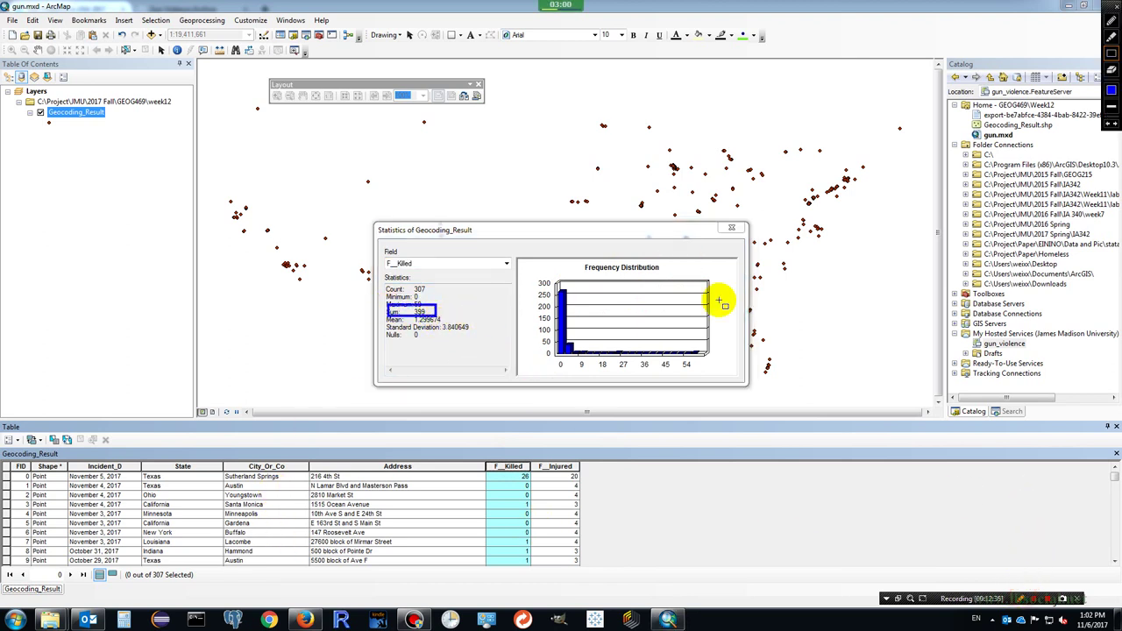
click(1022, 598)
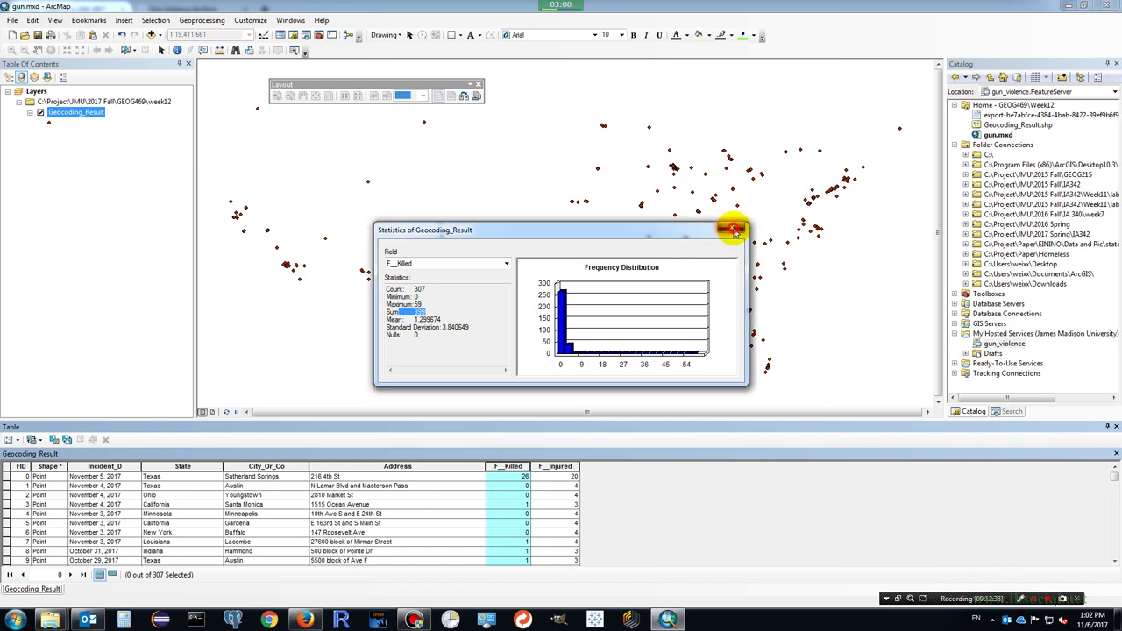
click(731, 228)
click(558, 467)
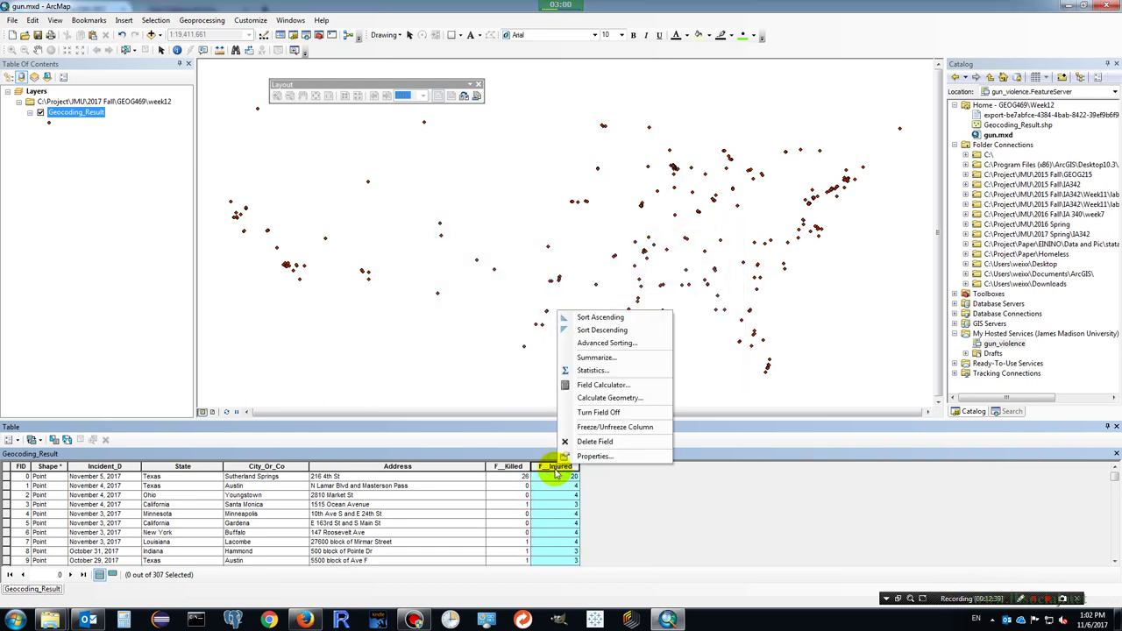
click(571, 384)
click(1021, 599)
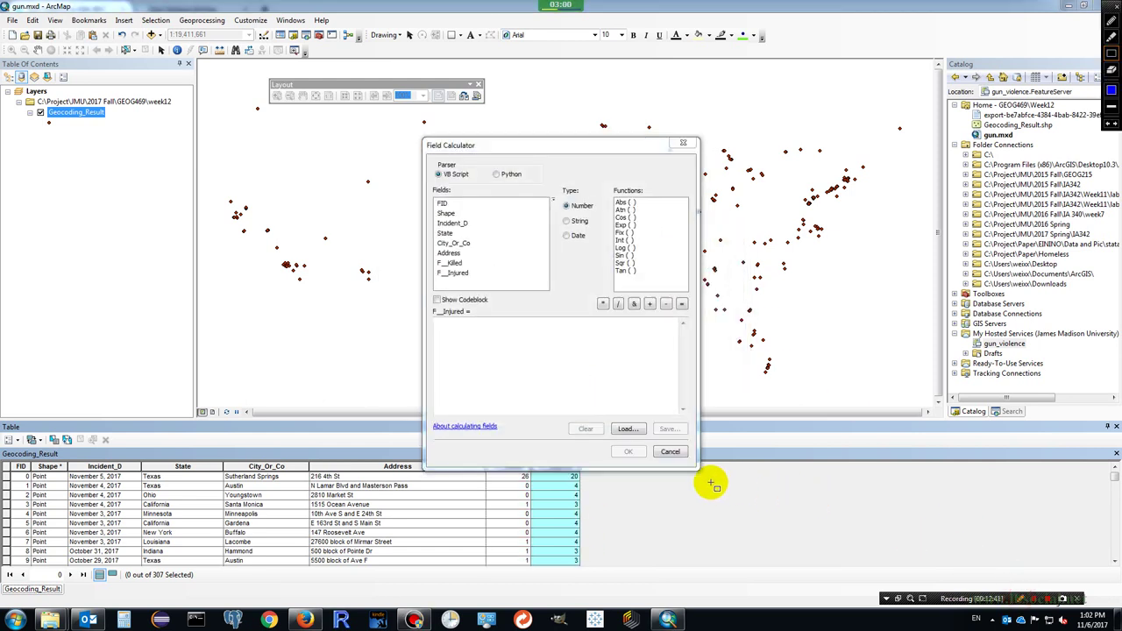
click(670, 451)
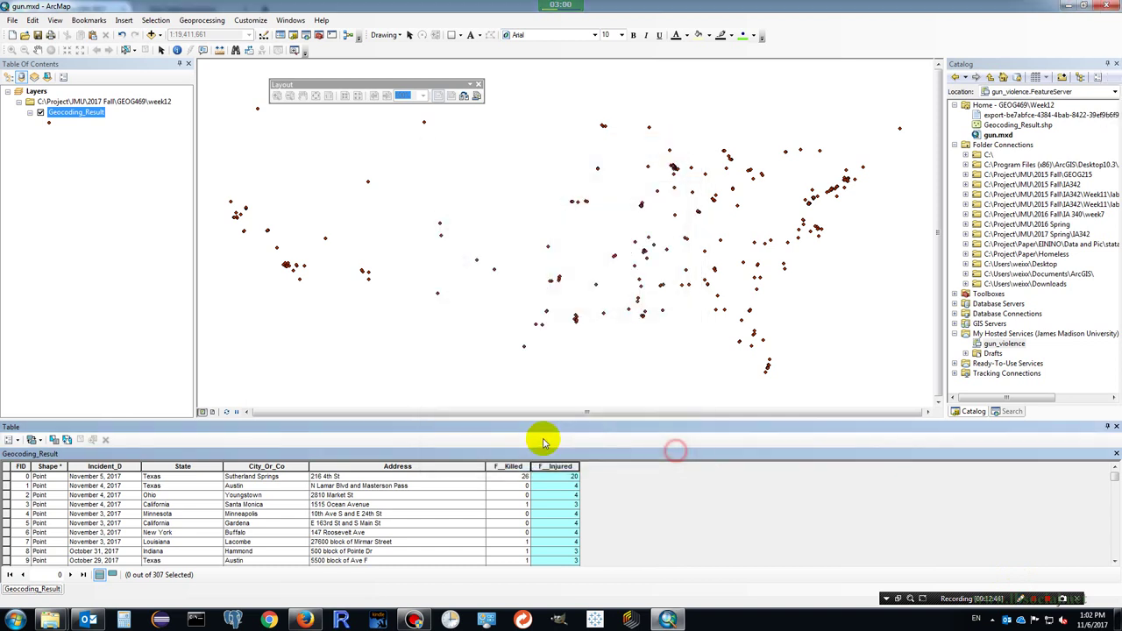
- Check the sum in the statistics of the Geocoding_Result table's F__Injured field, marking it on screen, and close the statistics
right_click(549, 468)
click(579, 371)
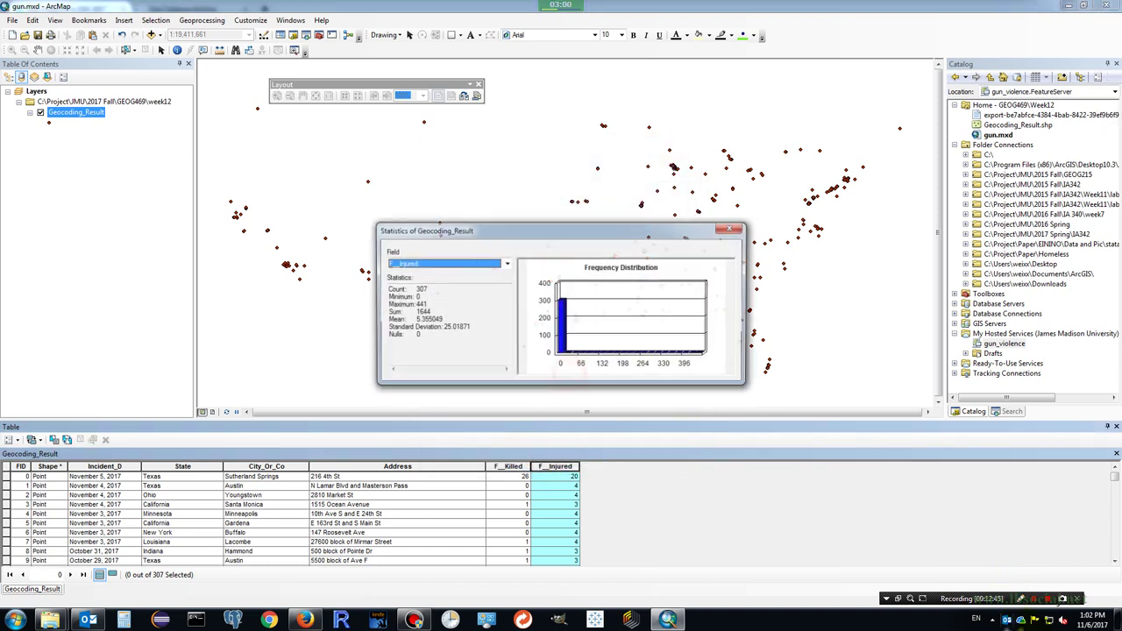
click(1022, 599)
drag(379, 306, 442, 317)
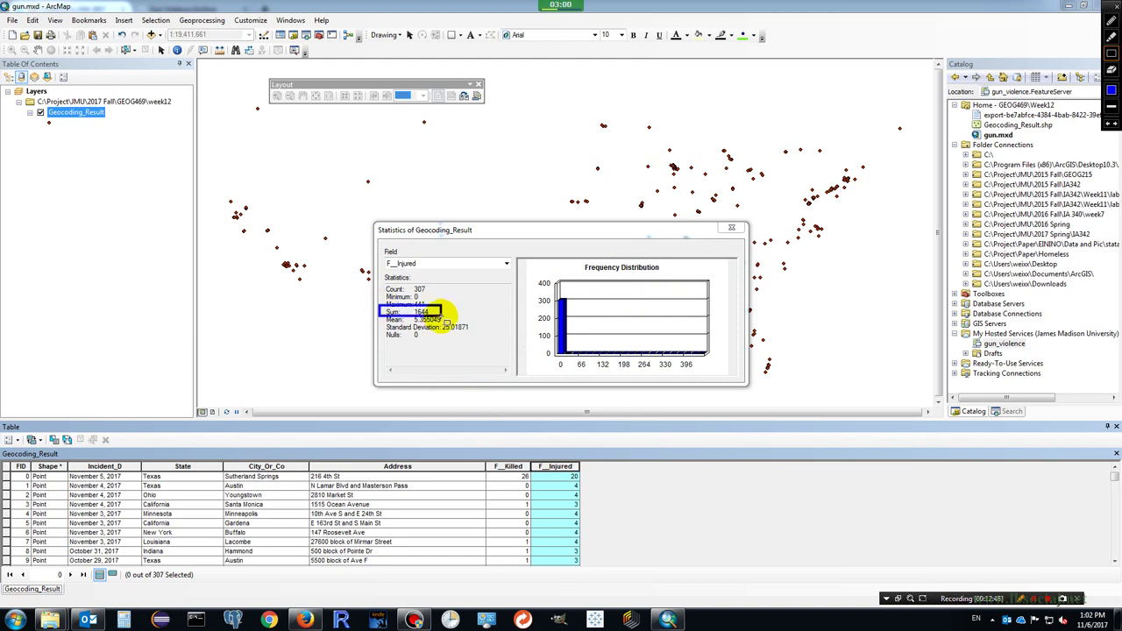
click(1021, 599)
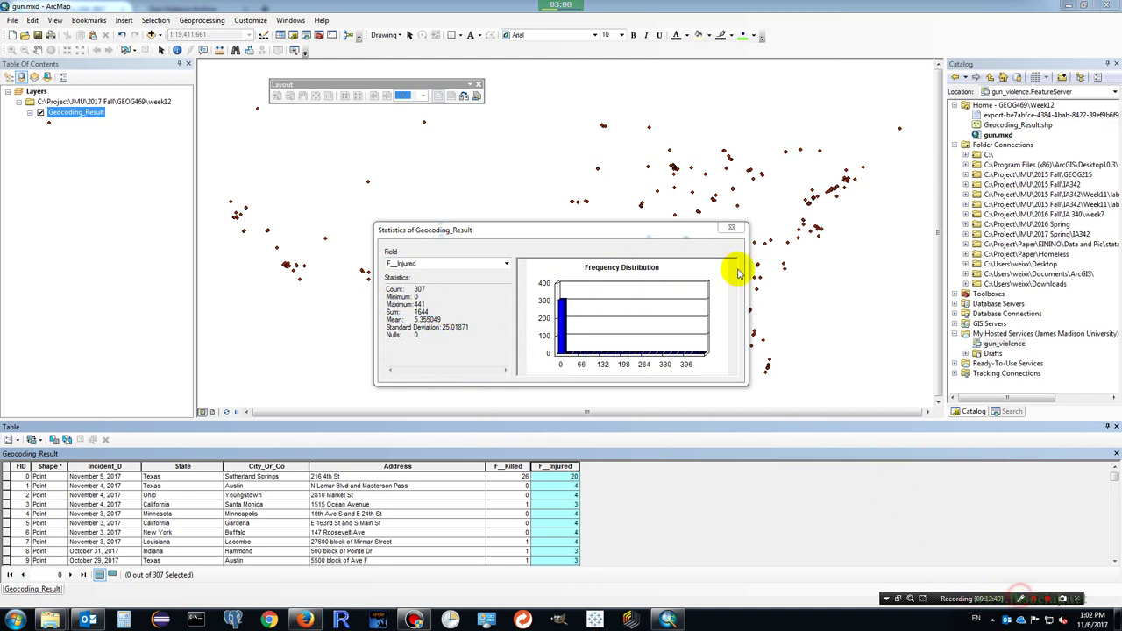
click(732, 230)
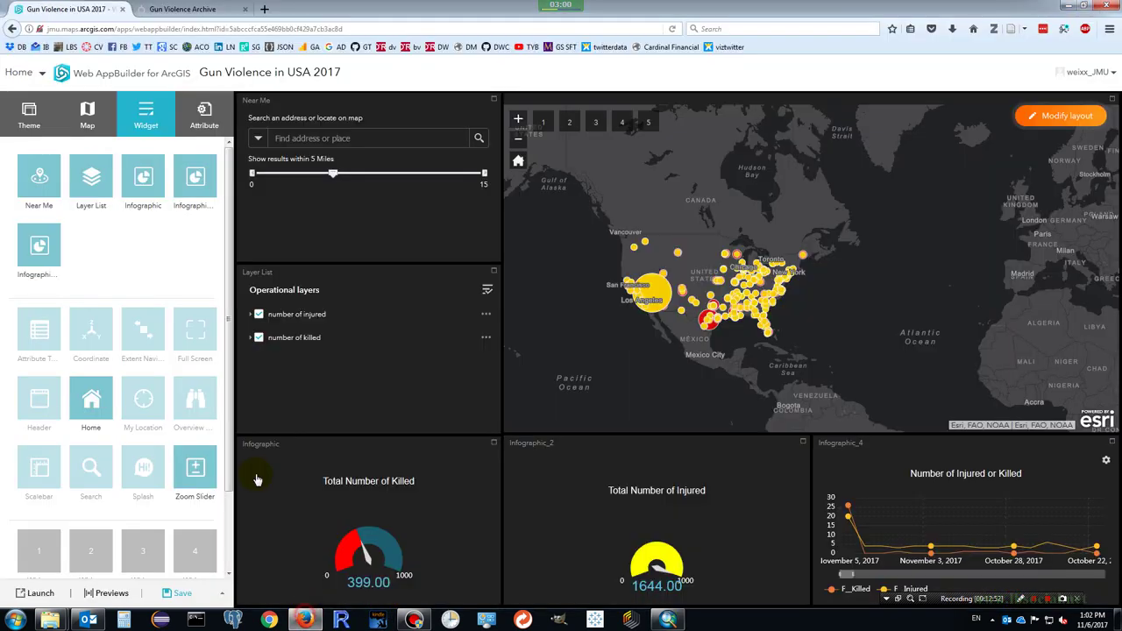
- Switch to the Web AppBuilder app in Firefox, set the killed gauge's maximum to 339 and rename its widget "Total Number of Killed"
click(304, 620)
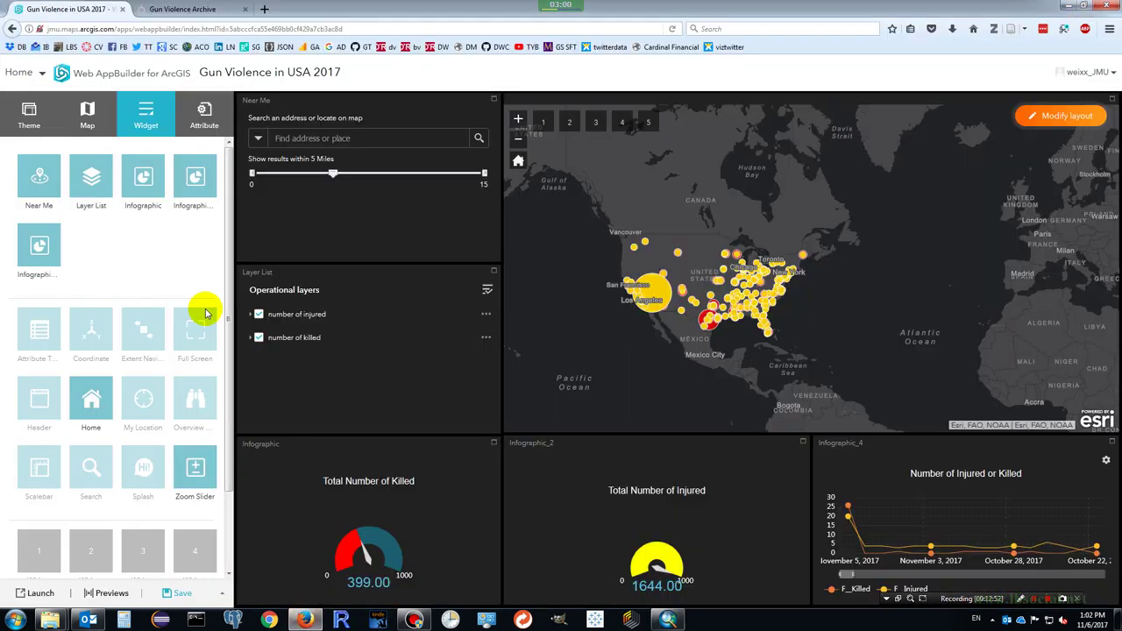
click(157, 194)
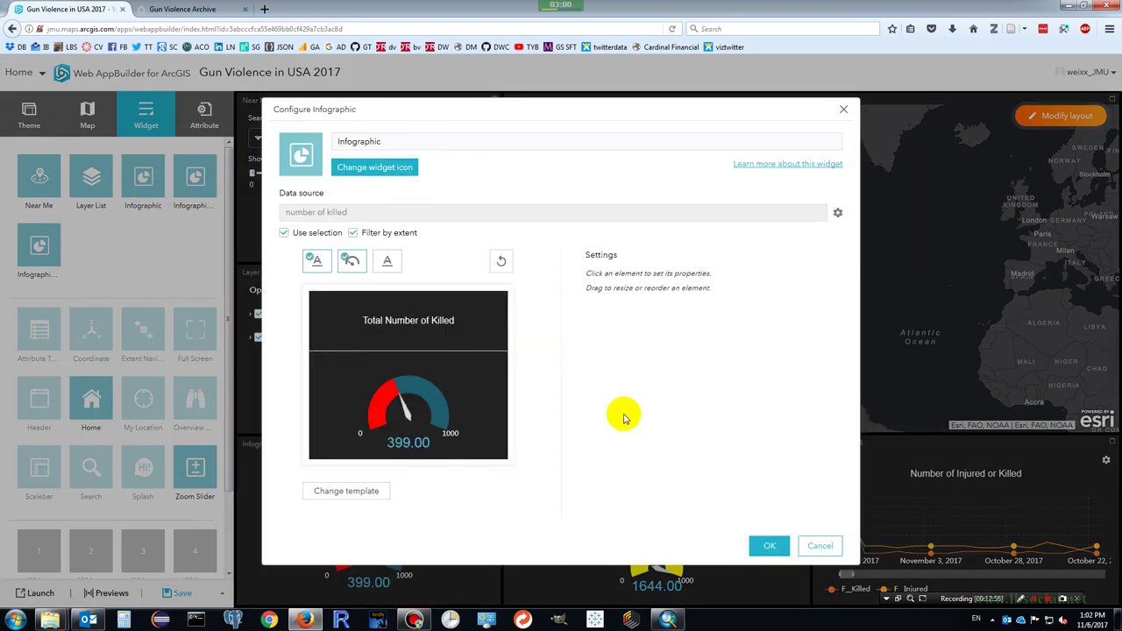
click(440, 414)
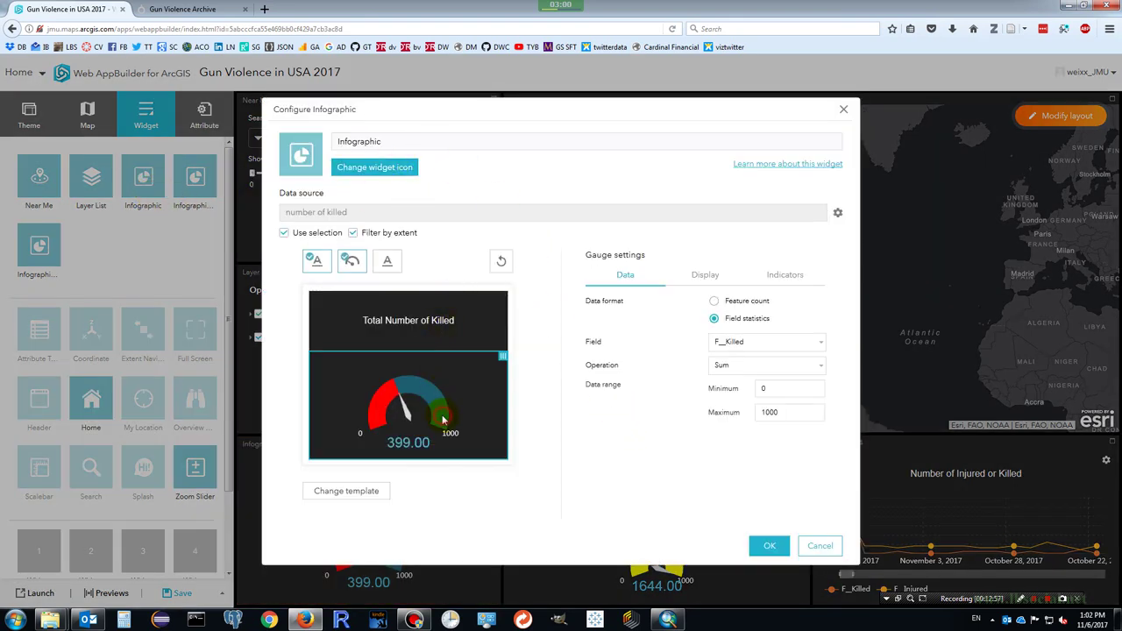
double_click(790, 410)
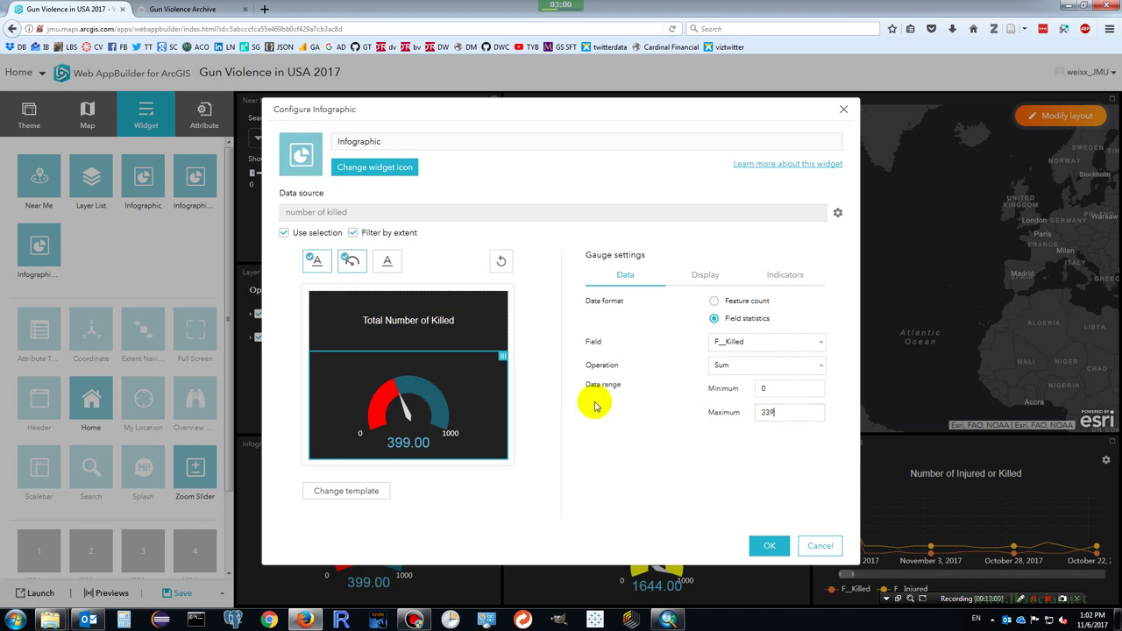
text(339)
double_click(394, 141)
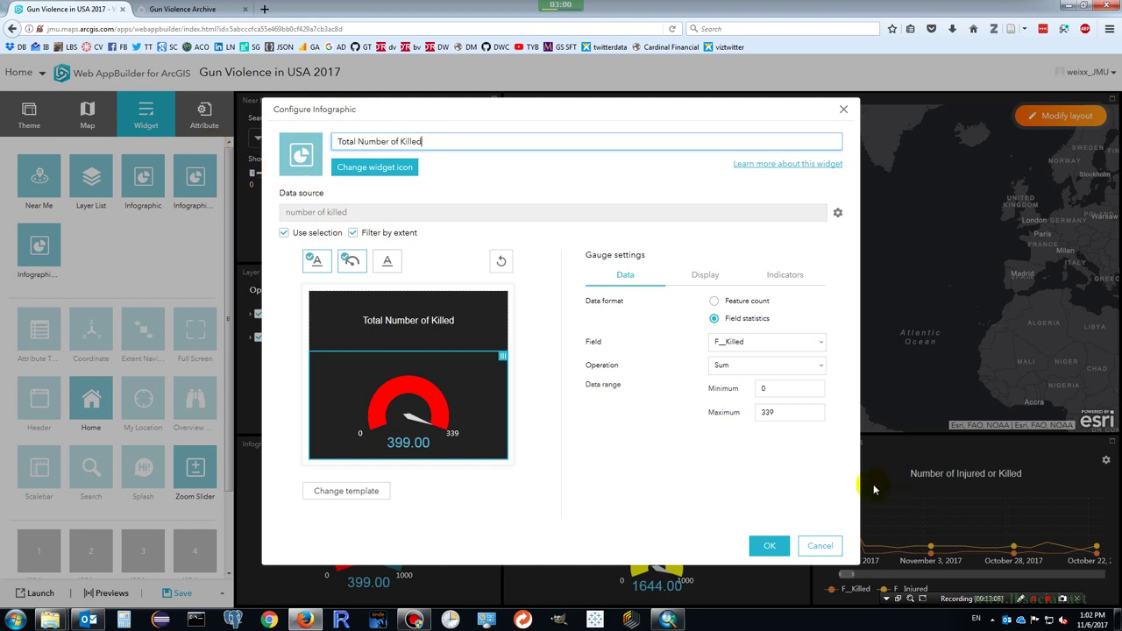
click(769, 546)
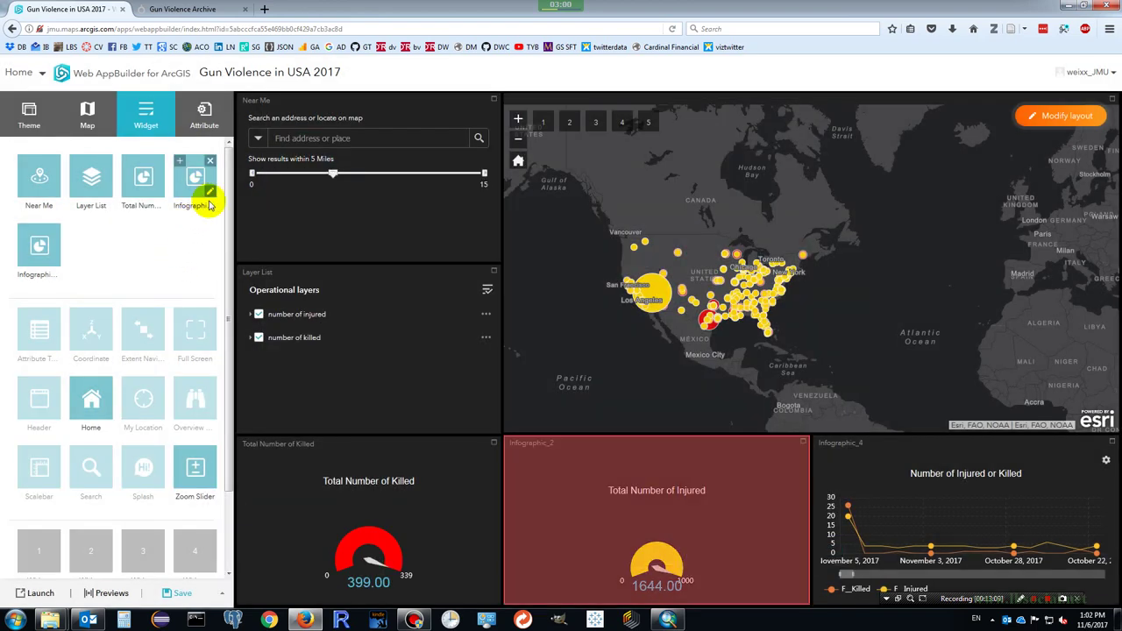
- Set the injured gauge's maximum to 1644 and rename its infographic widget "Total Number of Injured"
click(198, 184)
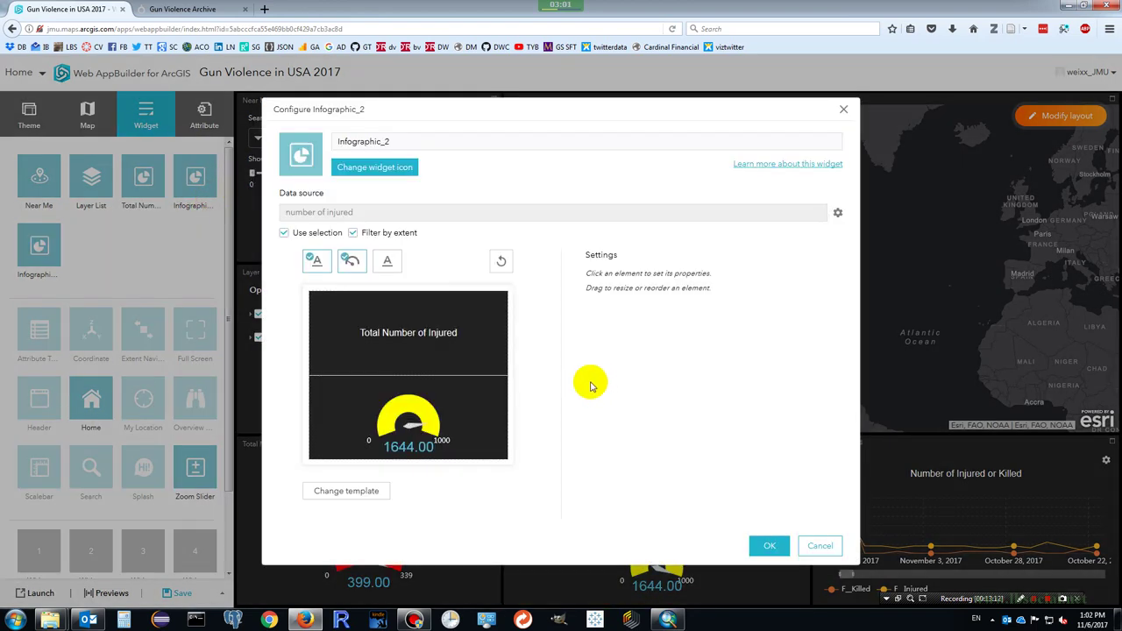
drag(785, 412, 669, 422)
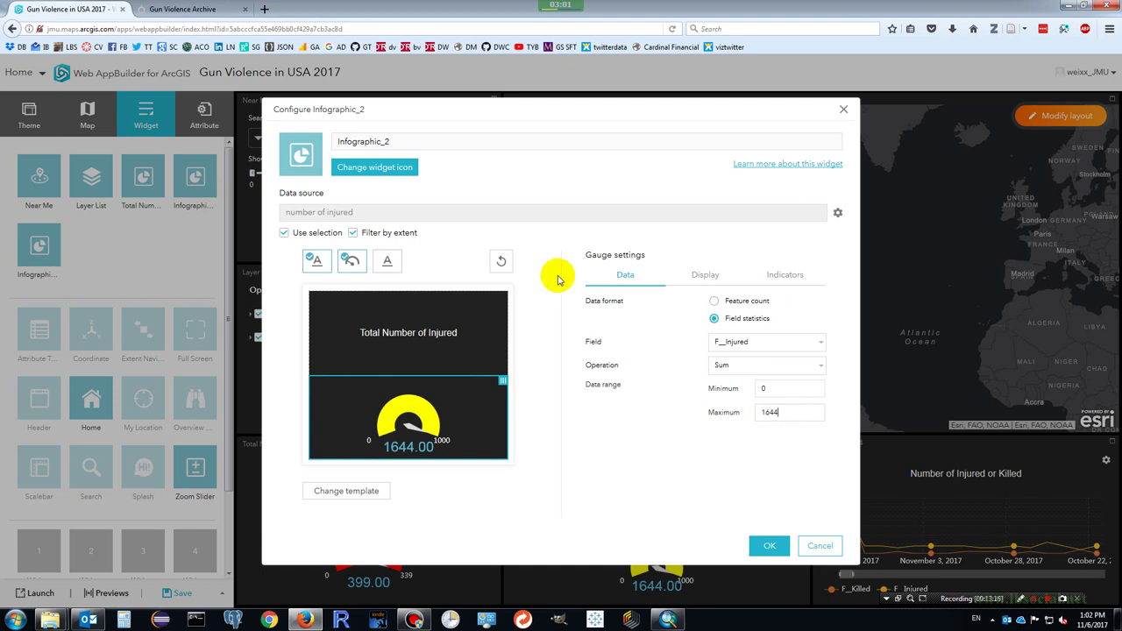
drag(414, 143, 229, 148)
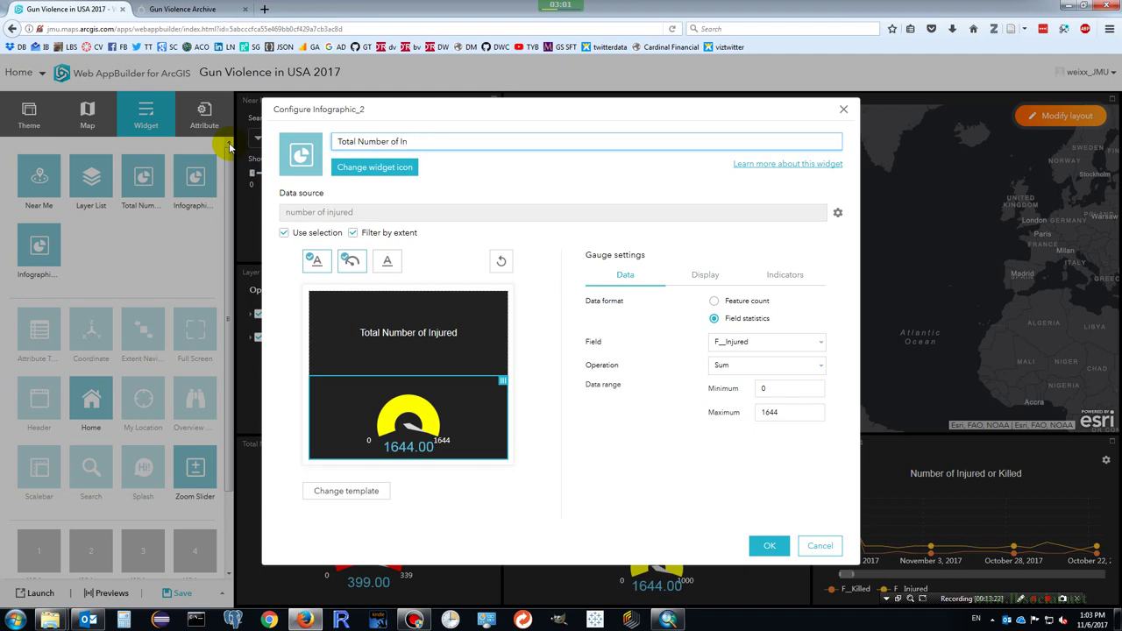
click(769, 546)
- Rename the line chart infographic widget "Number of Killed and Injured" and apply the configuration
mouse_move(44, 241)
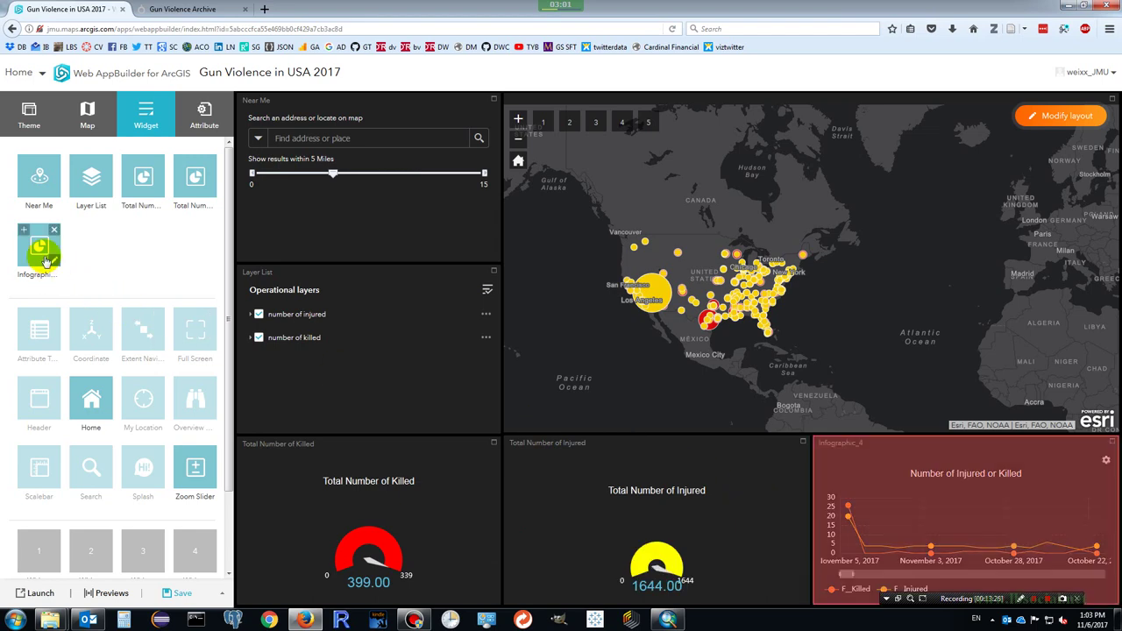
click(53, 262)
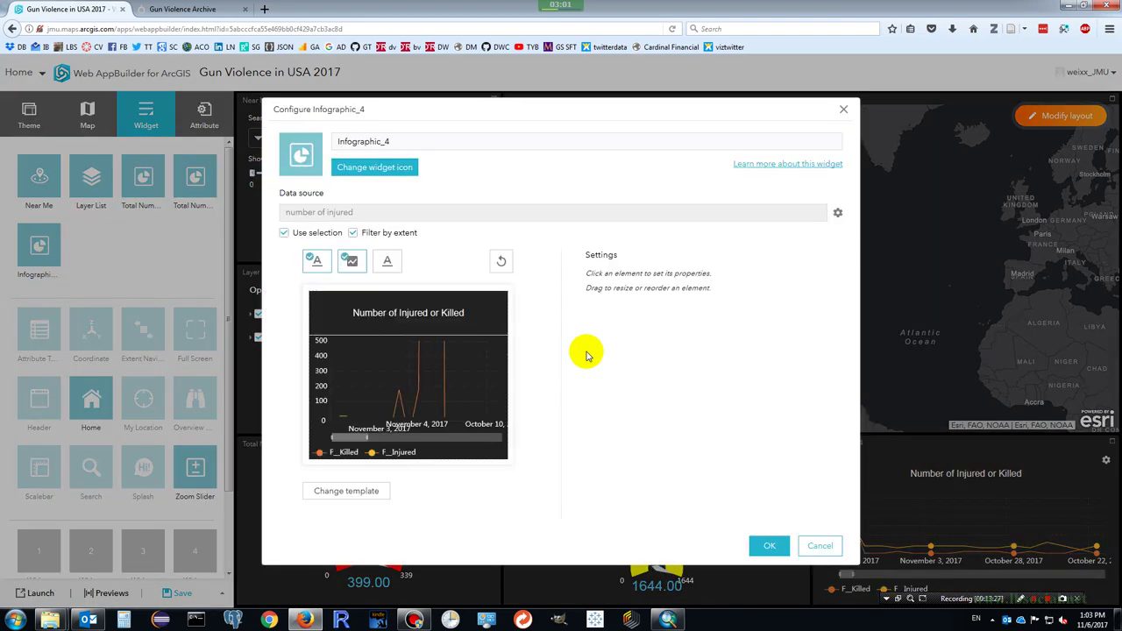
double_click(420, 141)
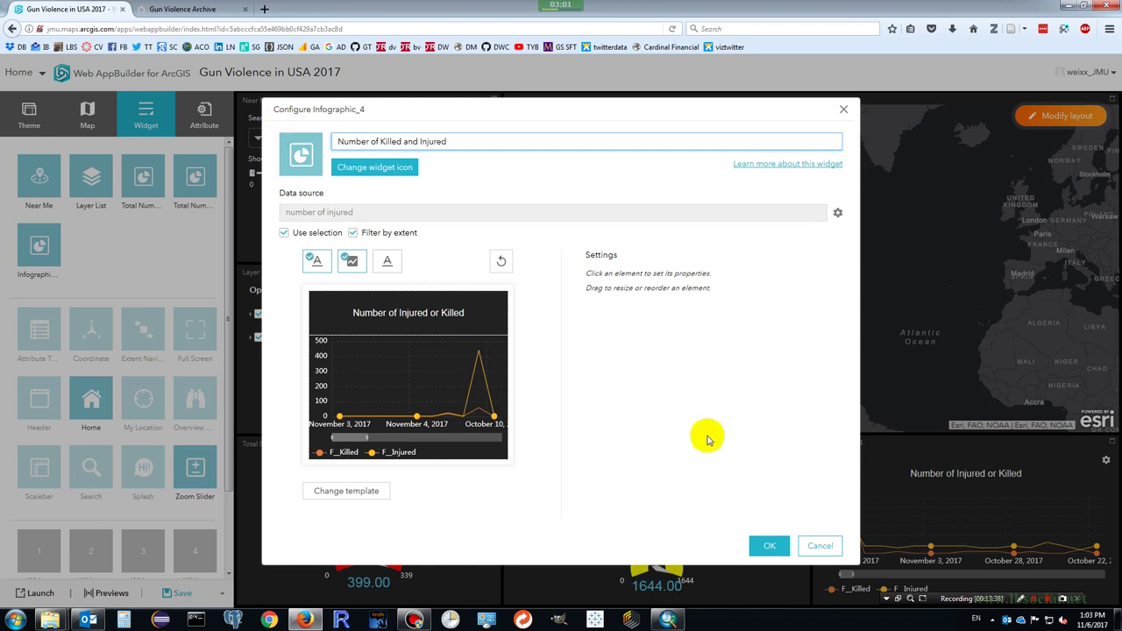
click(768, 546)
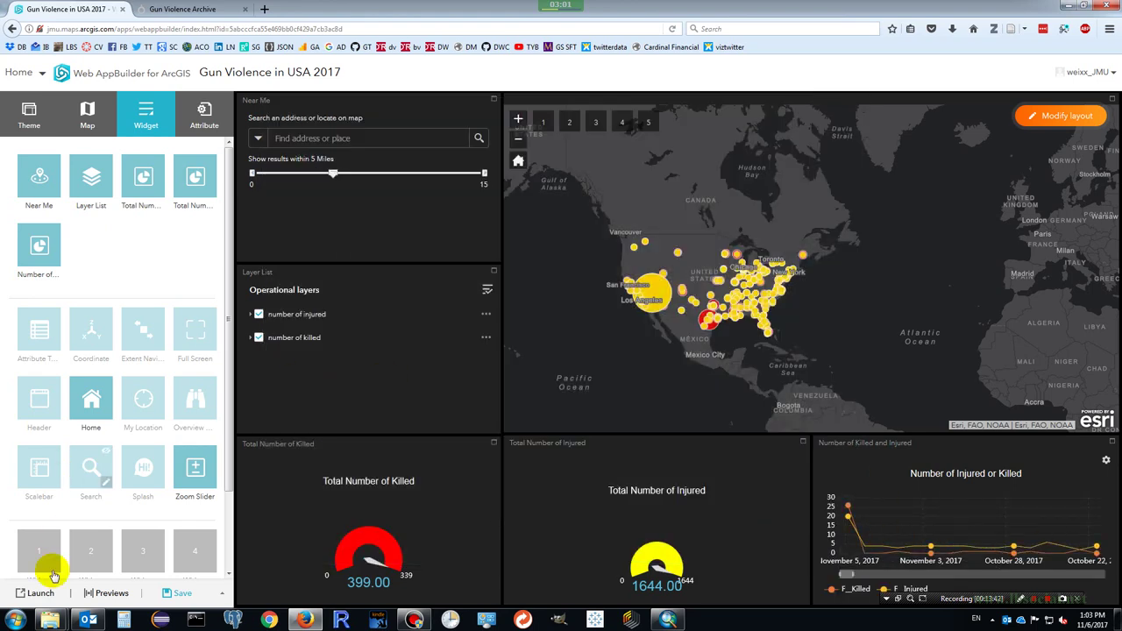
- Preview the app and test the infographics at different map extents with the number of injured layer hidden
click(103, 598)
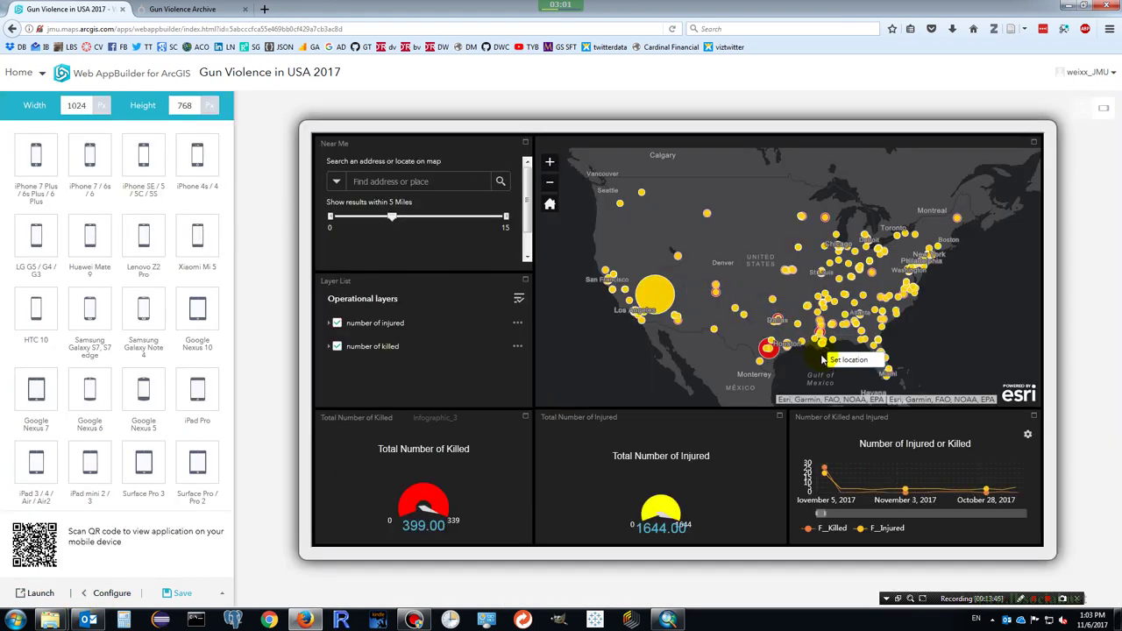
scroll(911, 326, up, 2)
scroll(908, 320, up, 1)
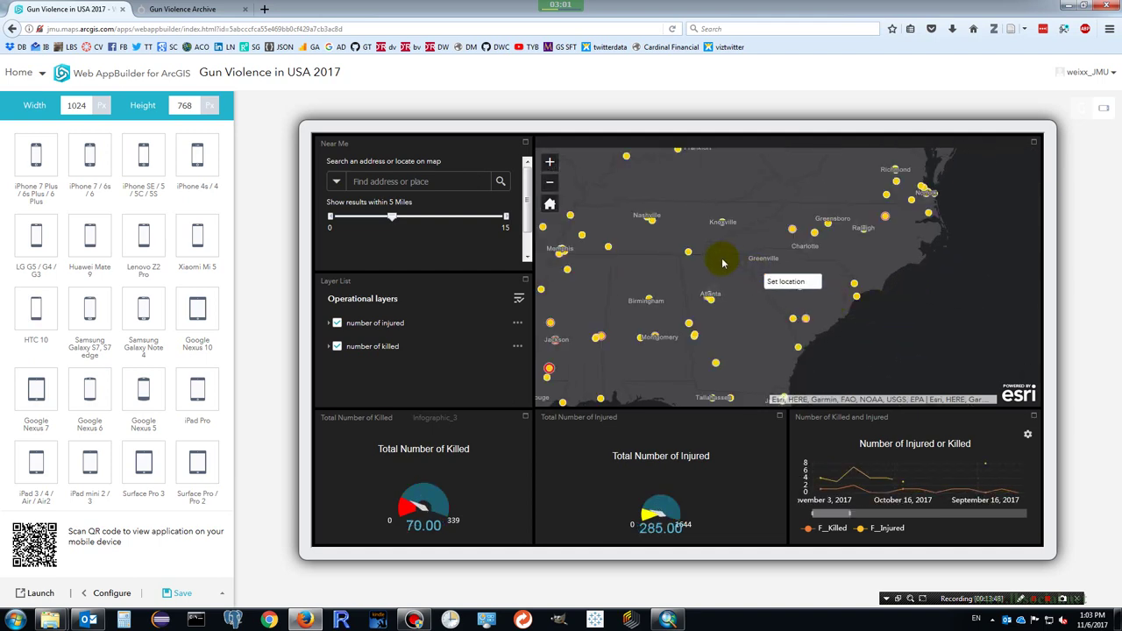
click(337, 324)
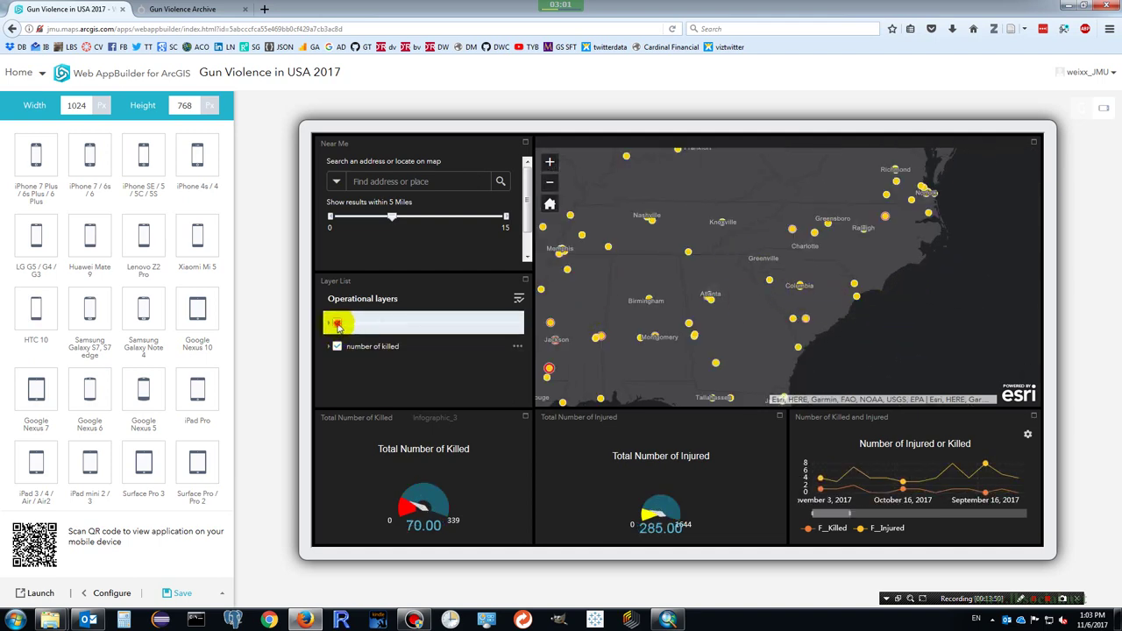
scroll(816, 263, down, 3)
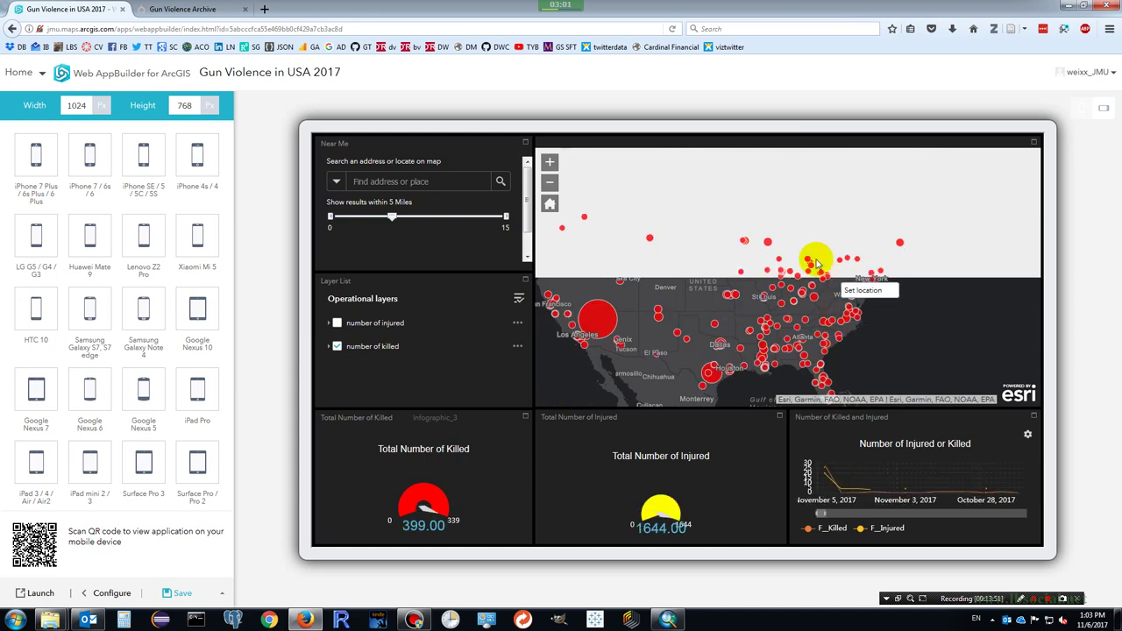
drag(816, 264, 865, 283)
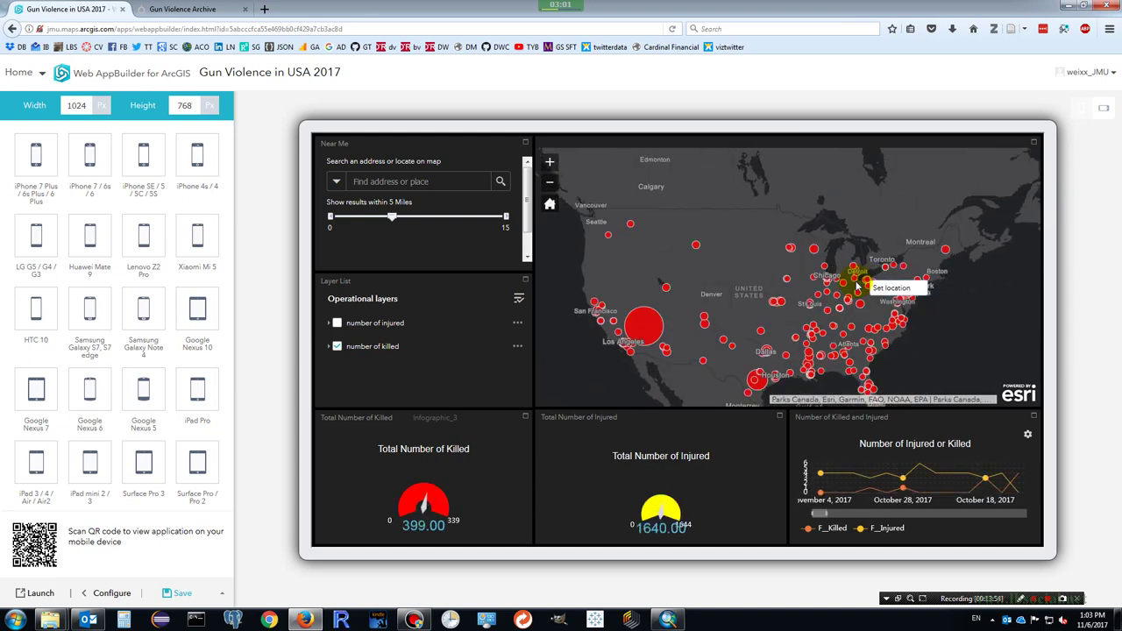
- Try searching for "la" in the previewed app's Near Me widget and clear the search entry
click(397, 183)
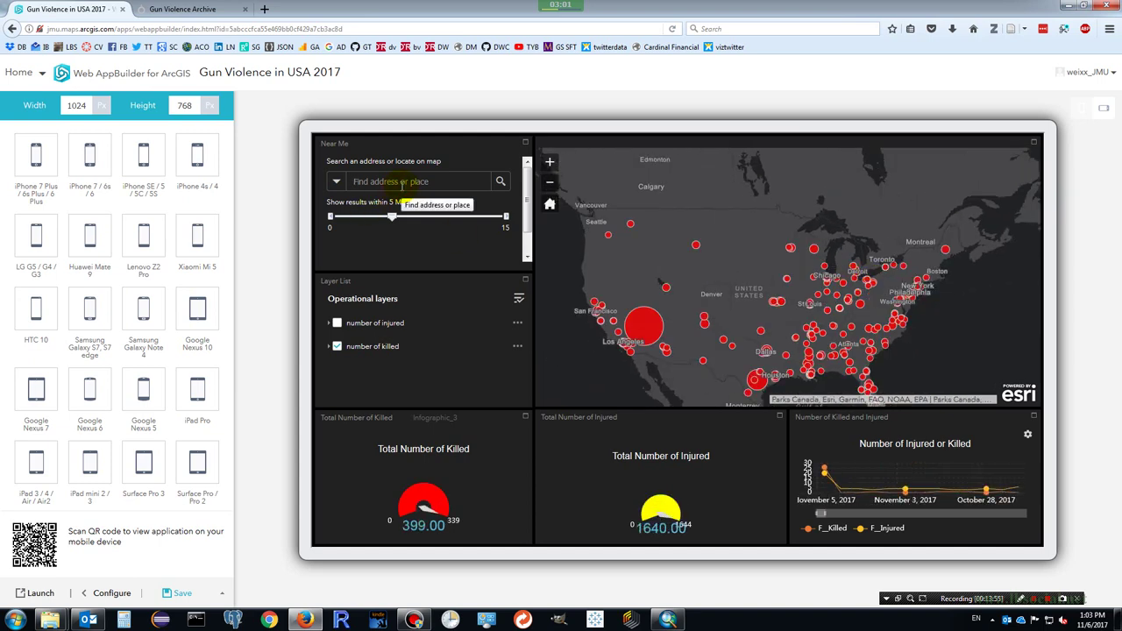
text(la)
key(Return)
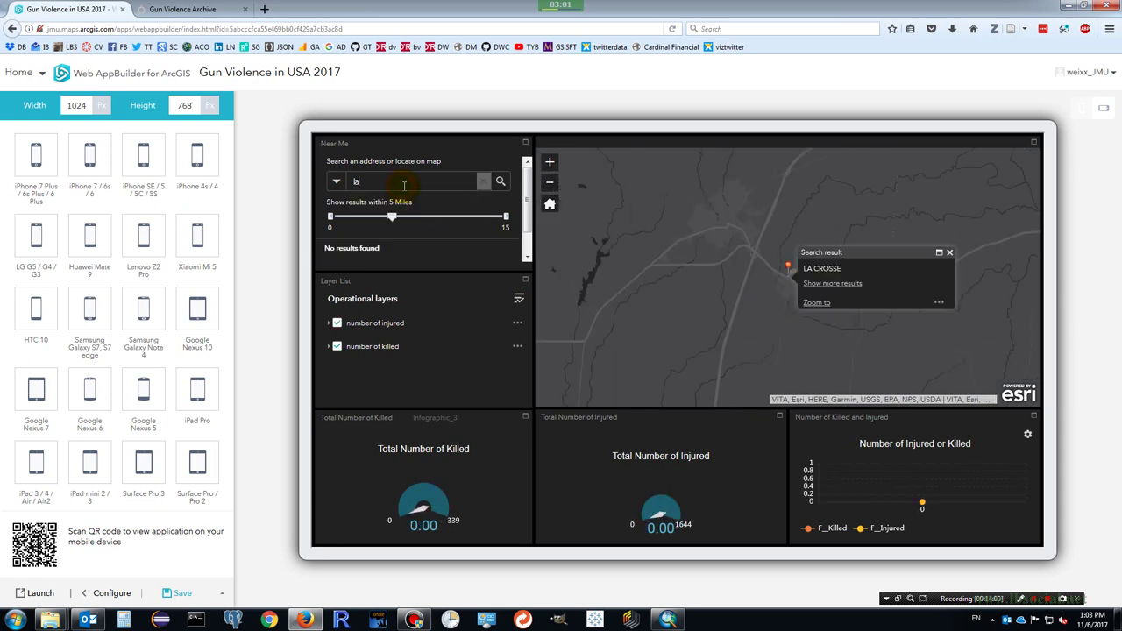
key(BackSpace)
key(BackSpace)
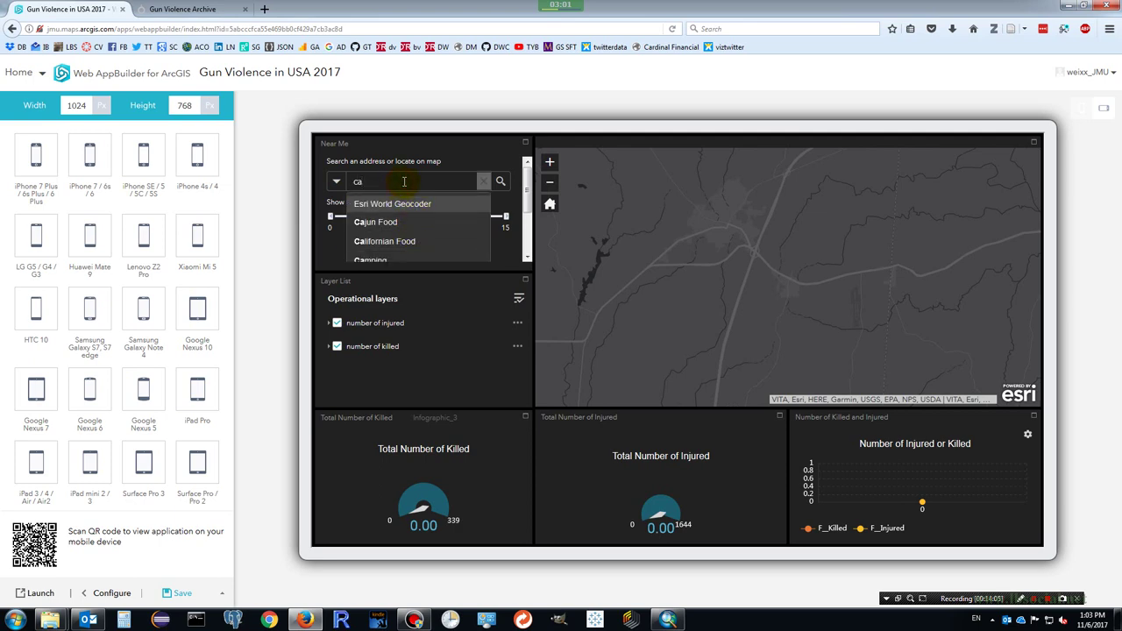
key(BackSpace)
key(BackSpace)
- Search the Near Me widget for "los" and choose the suggestion Los Angeles, CA, USA
text(lo)
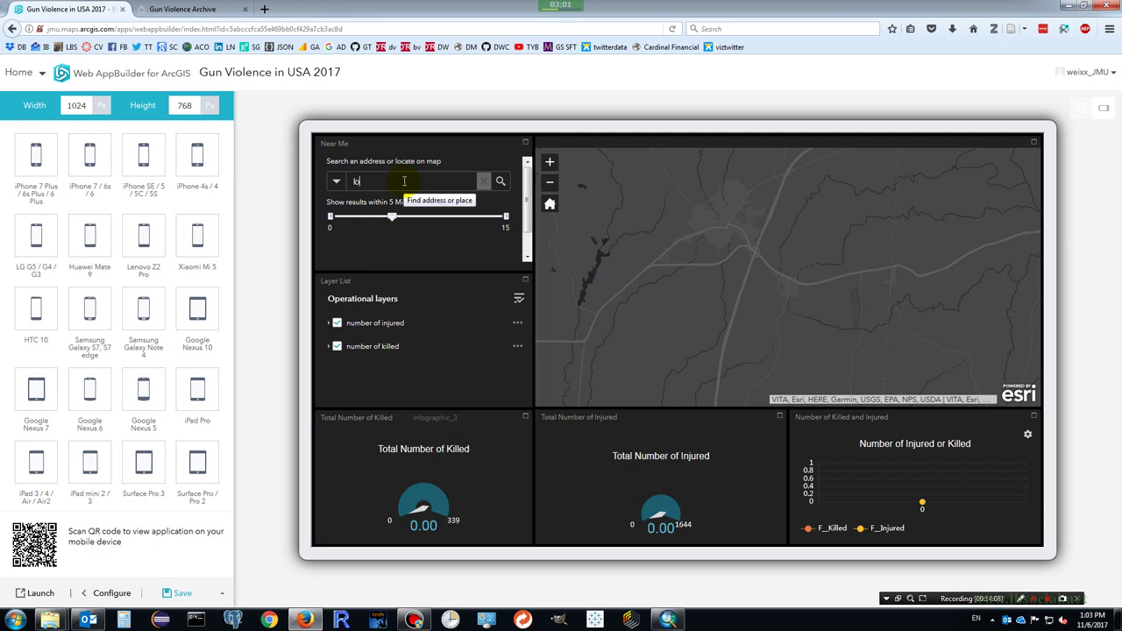
text(s)
click(401, 223)
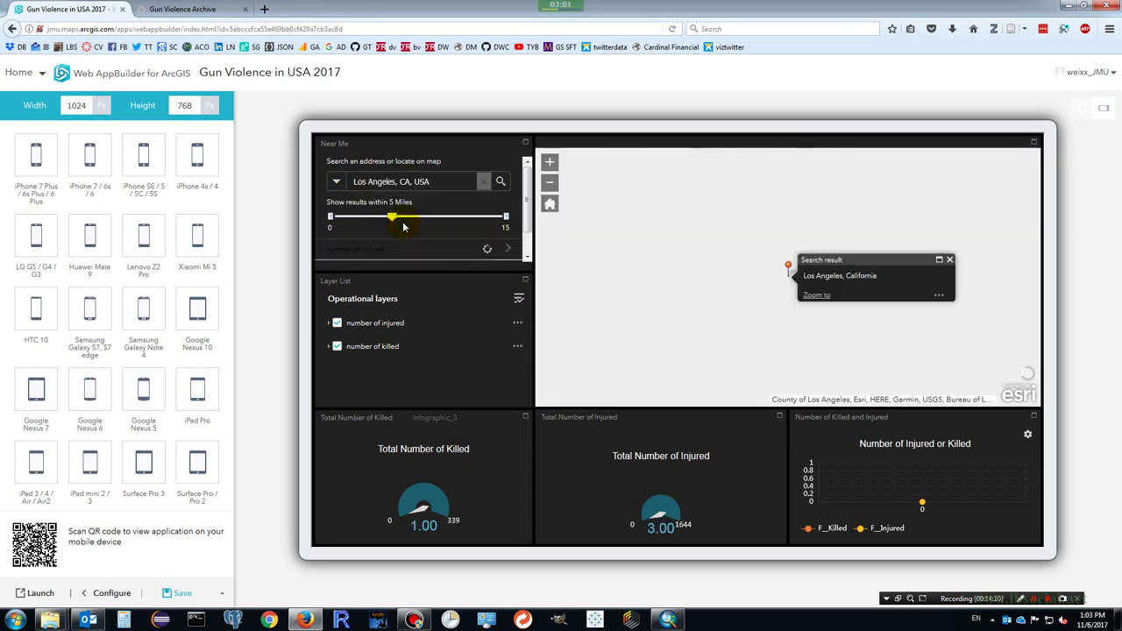